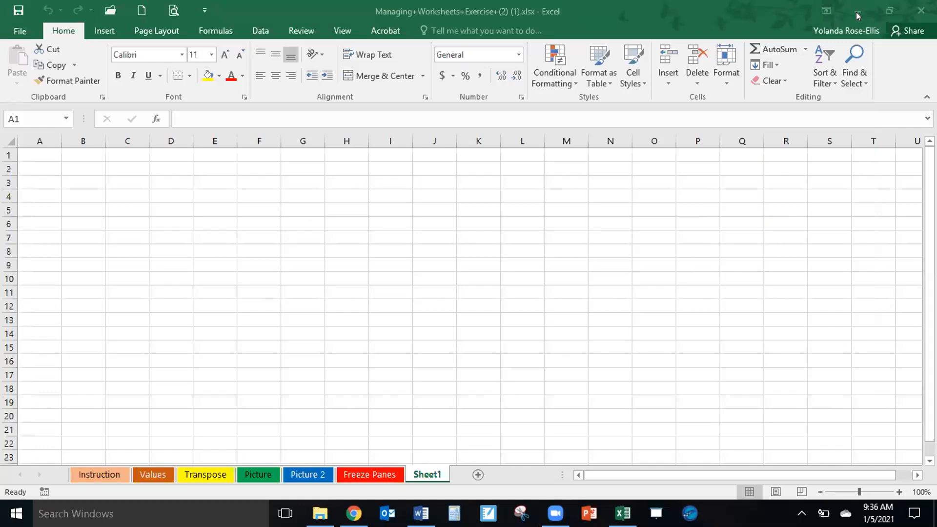
# Switch to Chrome and open the Assignment for 12/23/2020 folder in the course's Microsoft Excel materials.
pyautogui.click(855, 11)
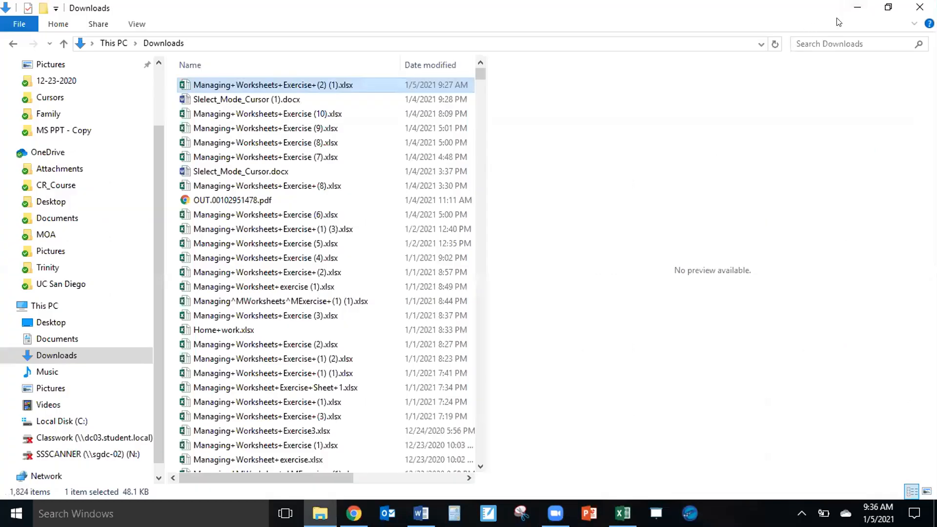
pyautogui.click(855, 8)
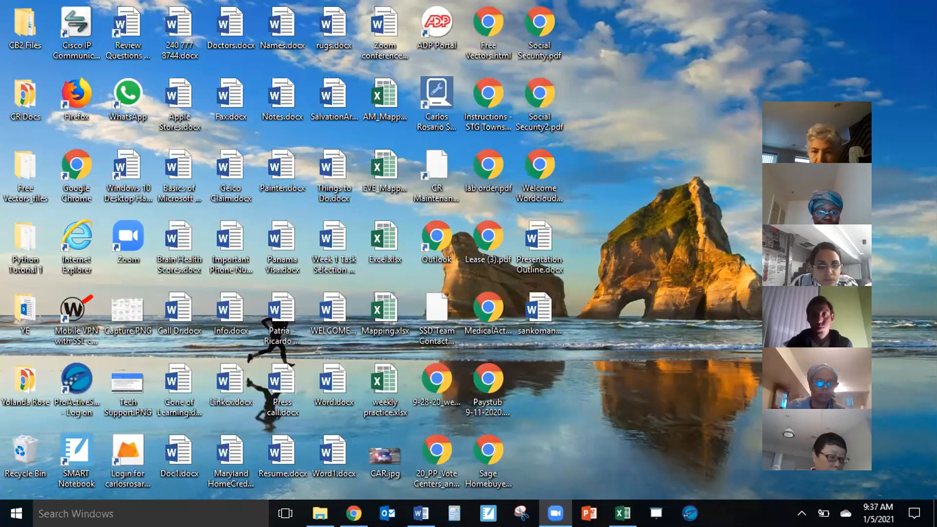
pyautogui.click(353, 513)
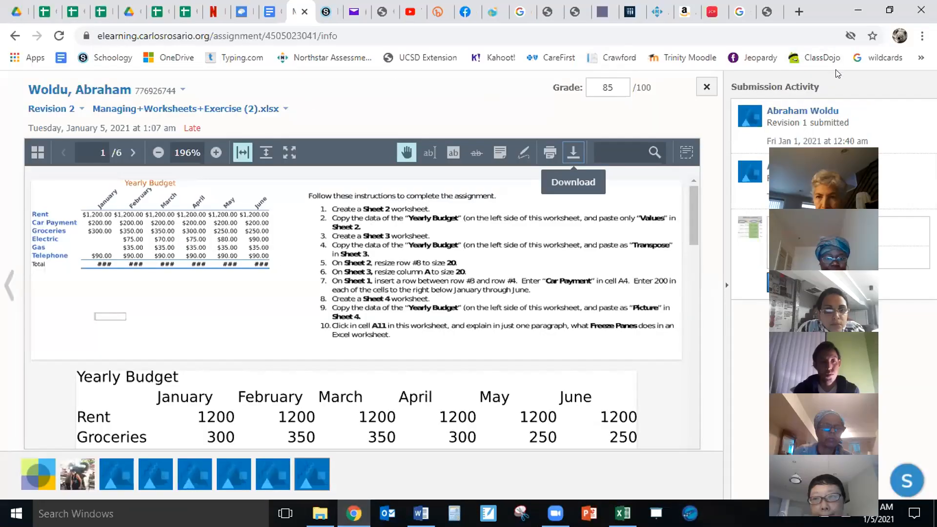
pyautogui.click(707, 87)
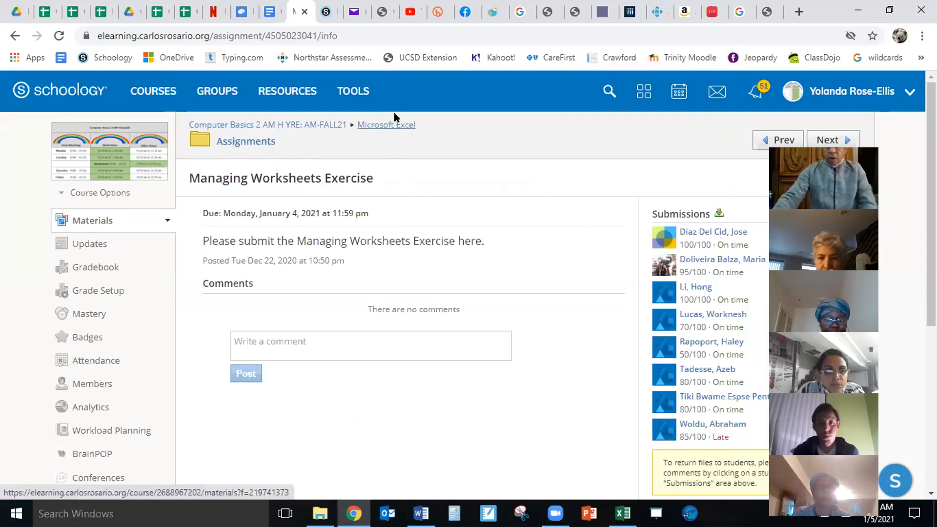
pyautogui.click(387, 126)
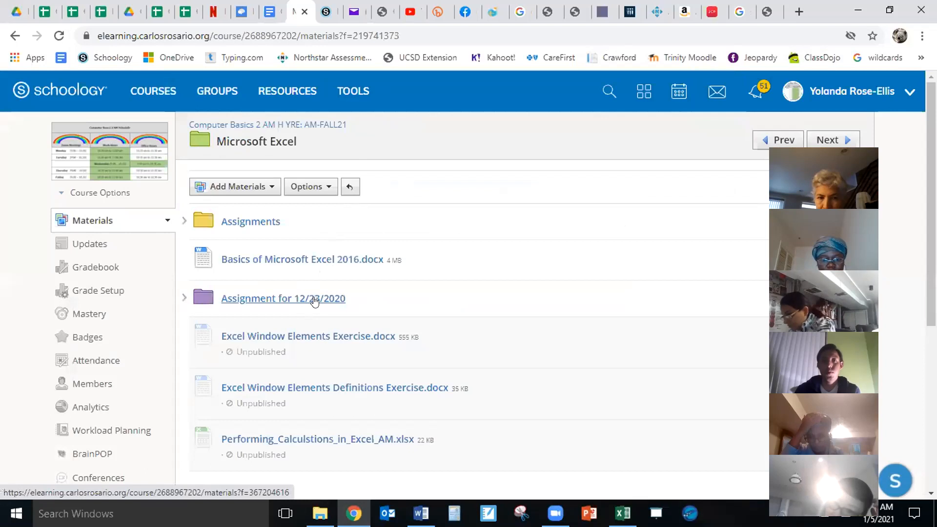
pyautogui.click(315, 302)
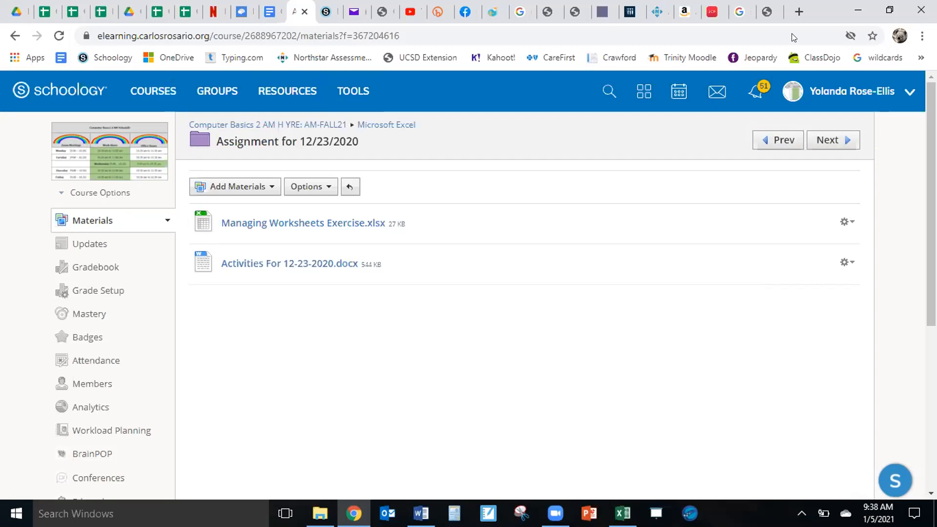
# Return to the Managing Worksheets Exercise workbook in Excel and show its Instruction sheet.
pyautogui.click(858, 10)
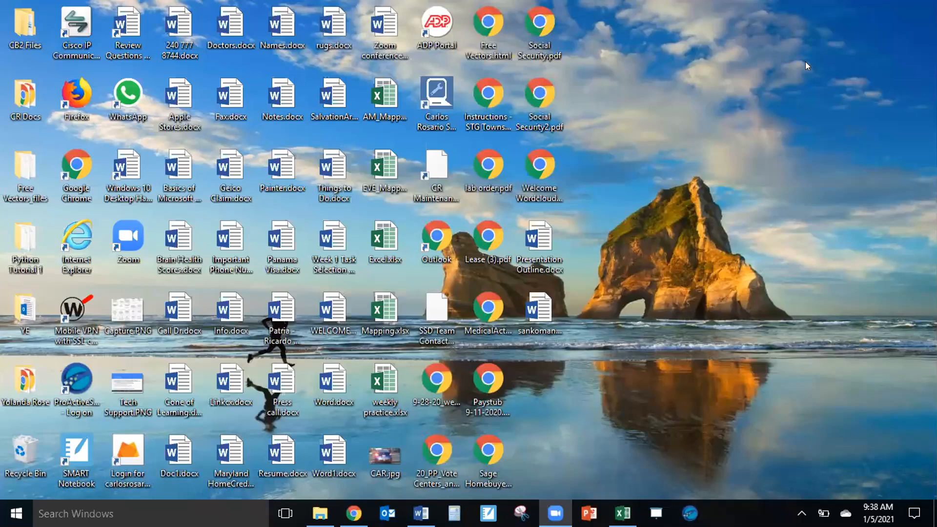
pyautogui.moveTo(421, 513)
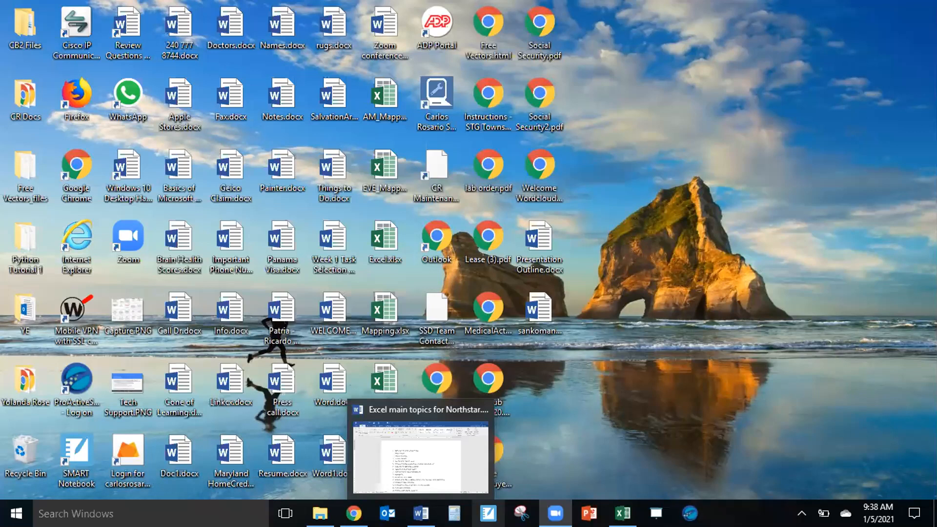
pyautogui.click(630, 508)
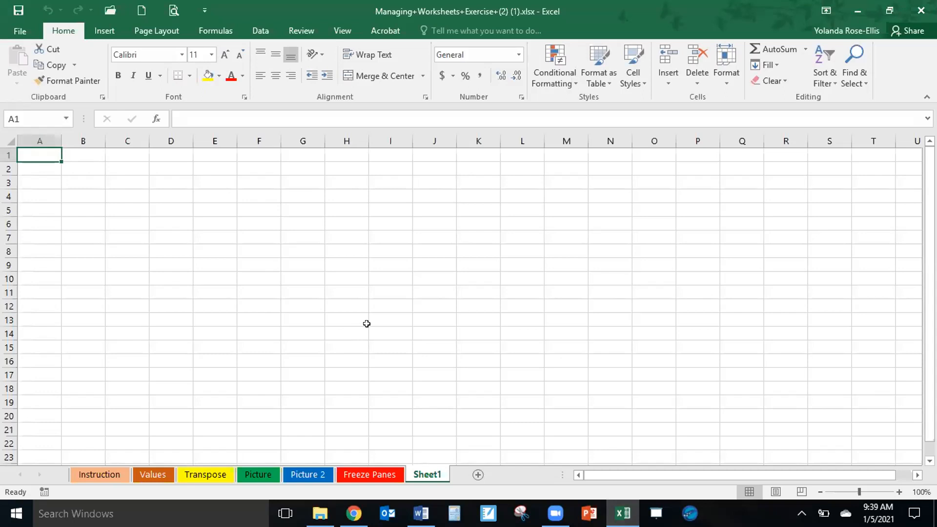
pyautogui.click(93, 476)
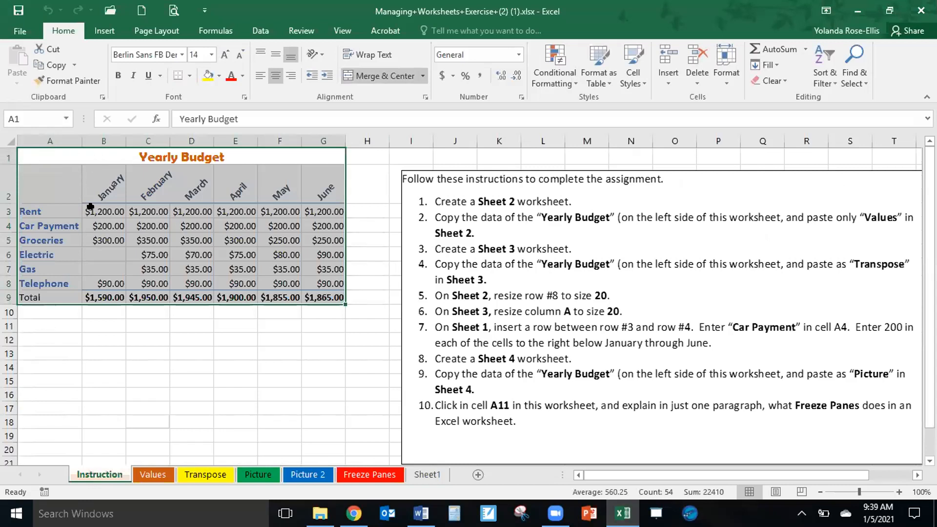
# Copy the Yearly Budget table, A1:G9, from the Instruction sheet and paste it at cell A1 of Sheet1.
pyautogui.click(40, 149)
pyautogui.moveTo(38, 161); pyautogui.dragTo(42, 162)
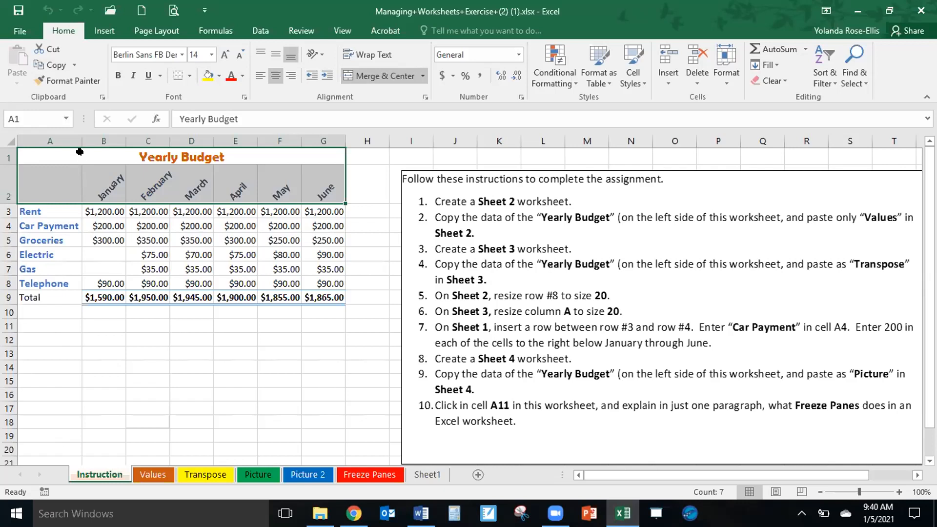
pyautogui.moveTo(62, 151); pyautogui.dragTo(30, 295)
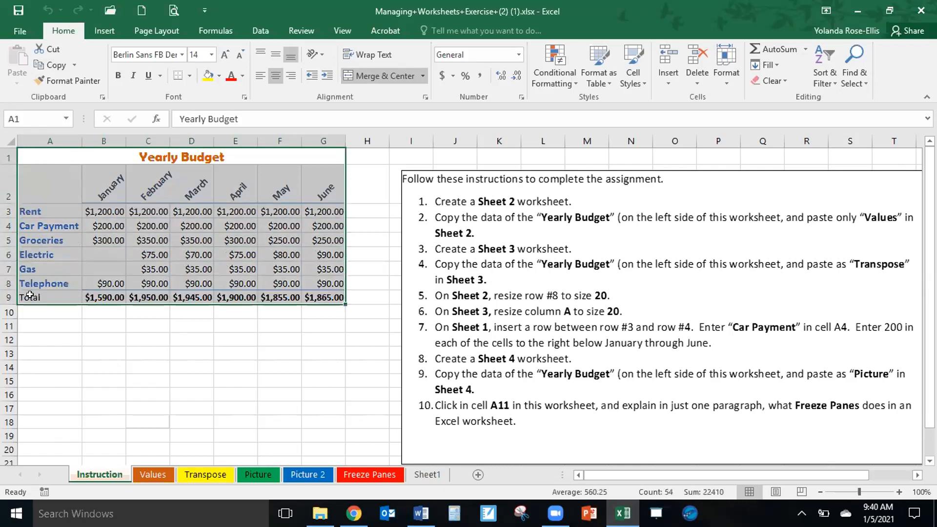
pyautogui.rightClick(48, 226)
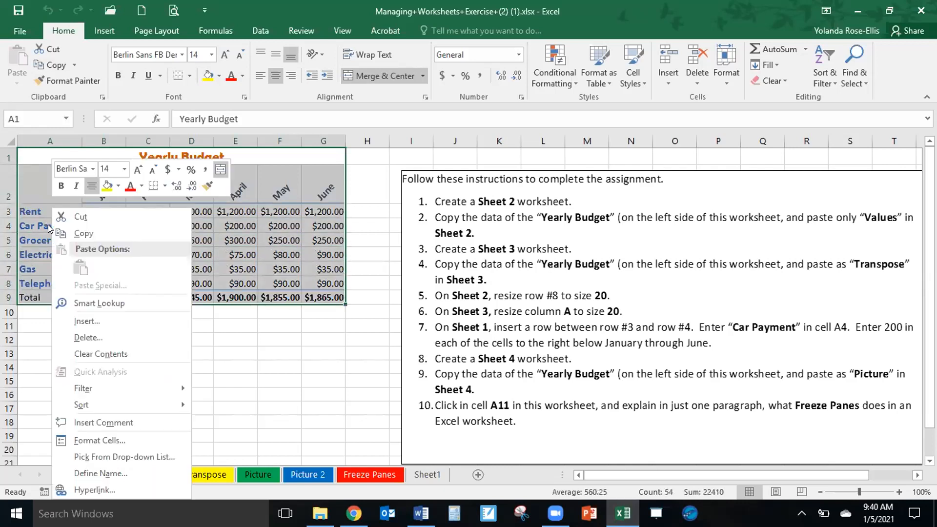
pyautogui.click(82, 233)
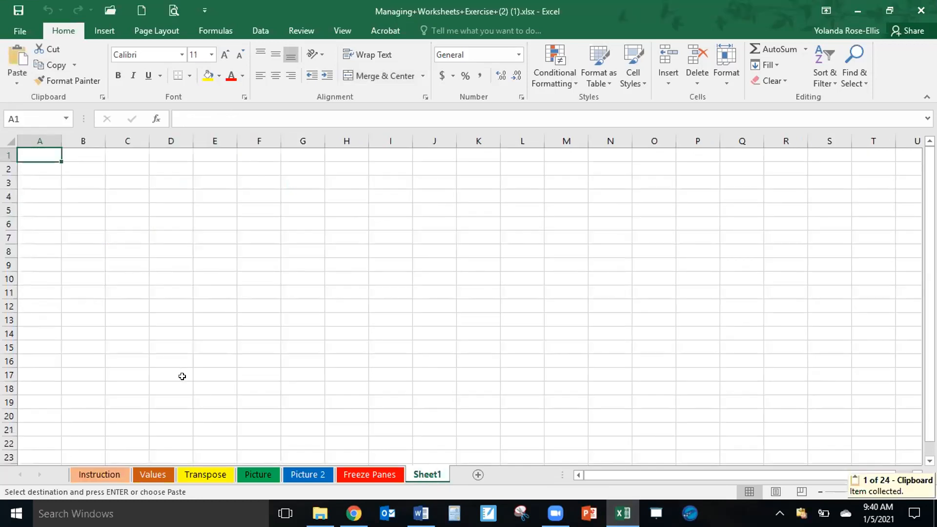
pyautogui.click(18, 51)
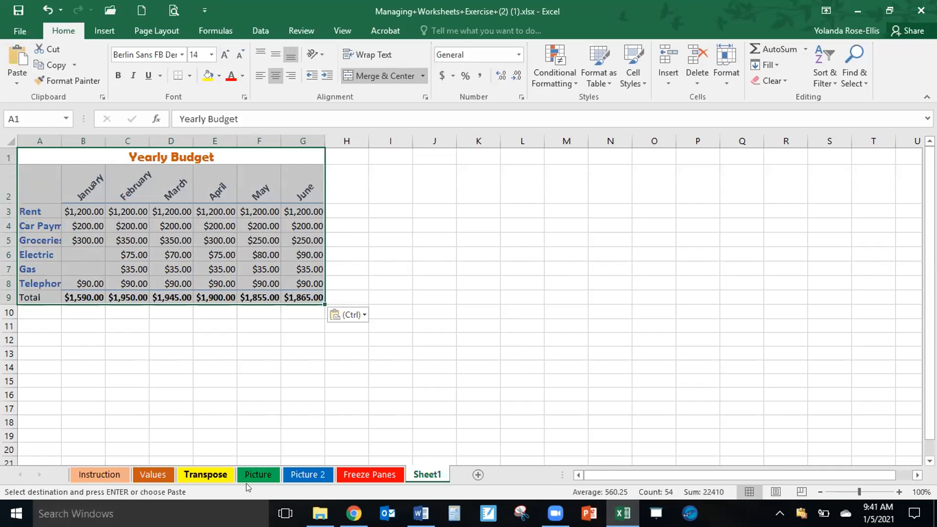
# Rename Sheet1 to Charts.
pyautogui.doubleClick(424, 474)
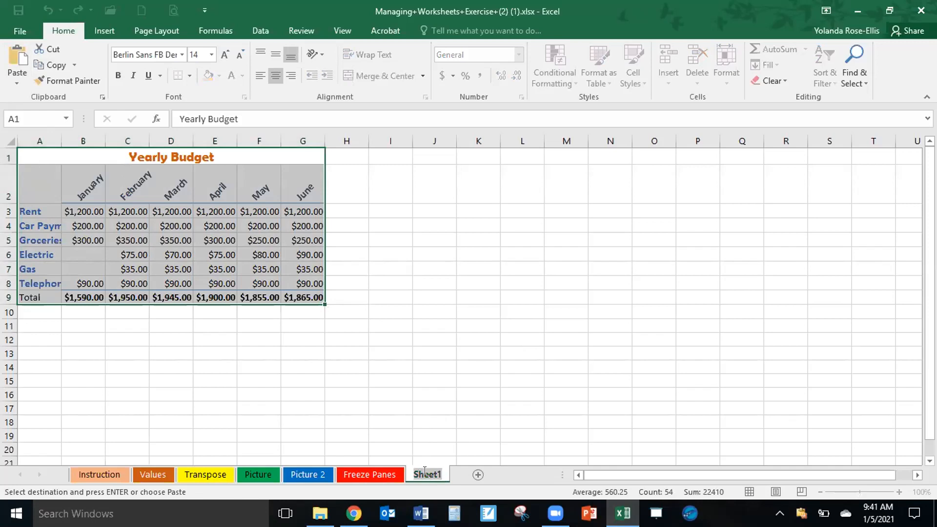
pyautogui.write('d')
pyautogui.write('ha')
pyautogui.write('rt')
pyautogui.write('s')
pyautogui.press('Return')
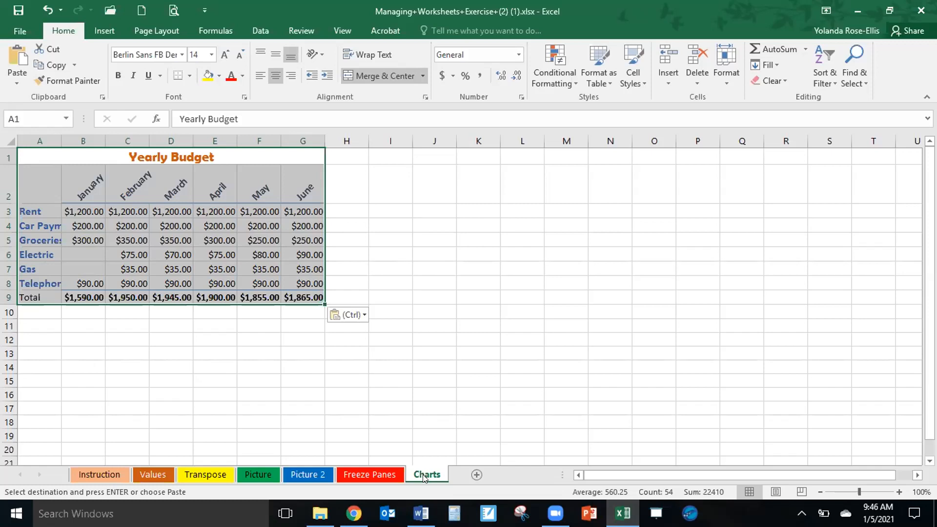
# Colour the Charts sheet tab Blue-Gray, Text 2, Lighter 40%, and autofit column A to its labels.
pyautogui.rightClick(424, 478)
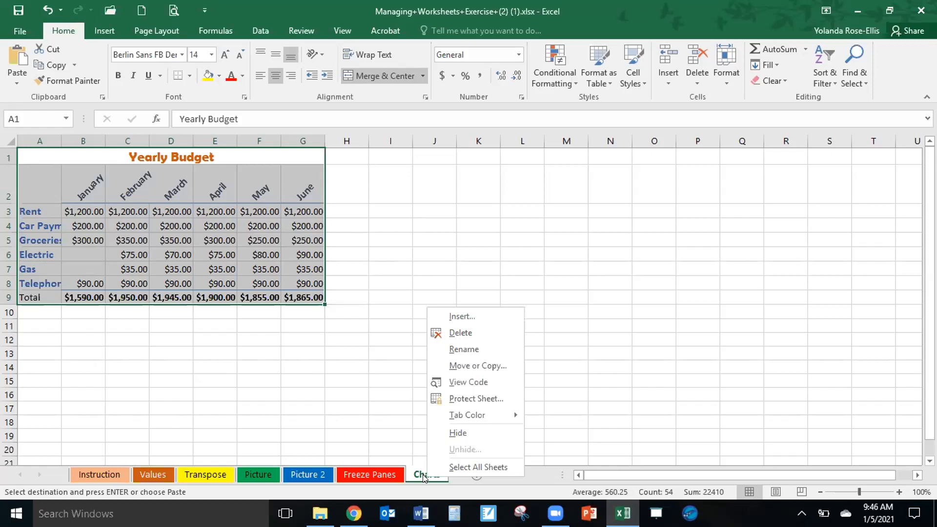
pyautogui.moveTo(456, 414)
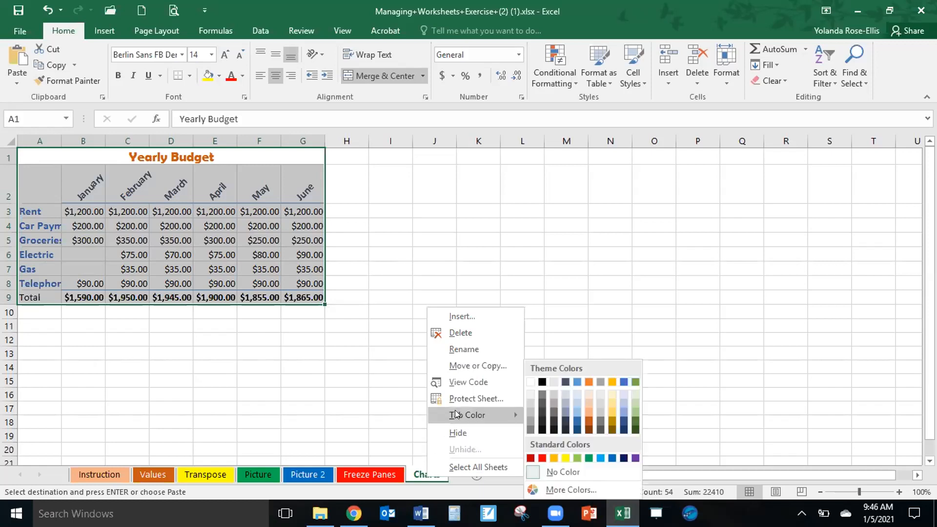
pyautogui.click(565, 414)
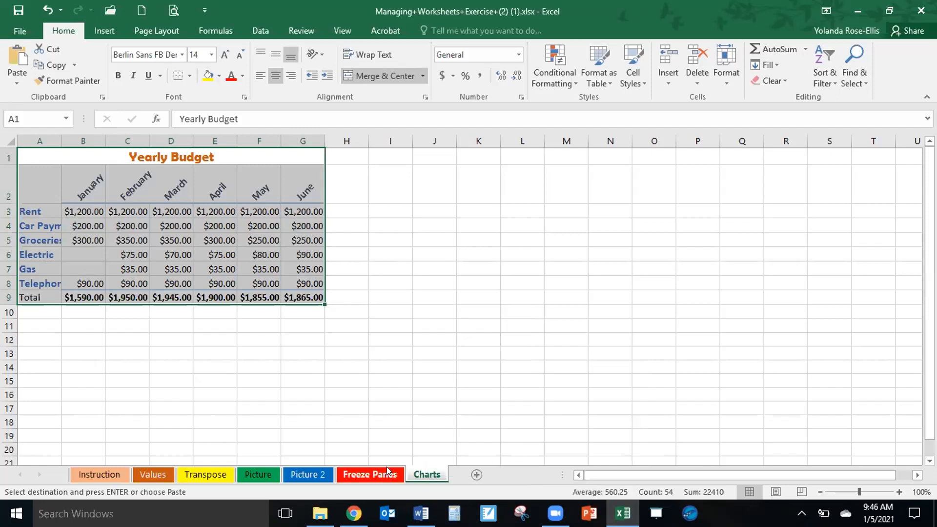
pyautogui.click(415, 324)
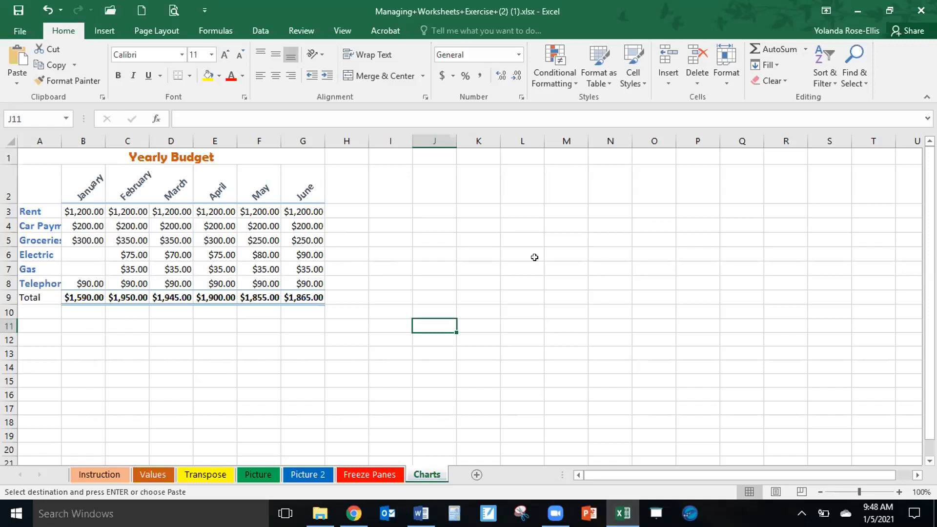
pyautogui.doubleClick(59, 139)
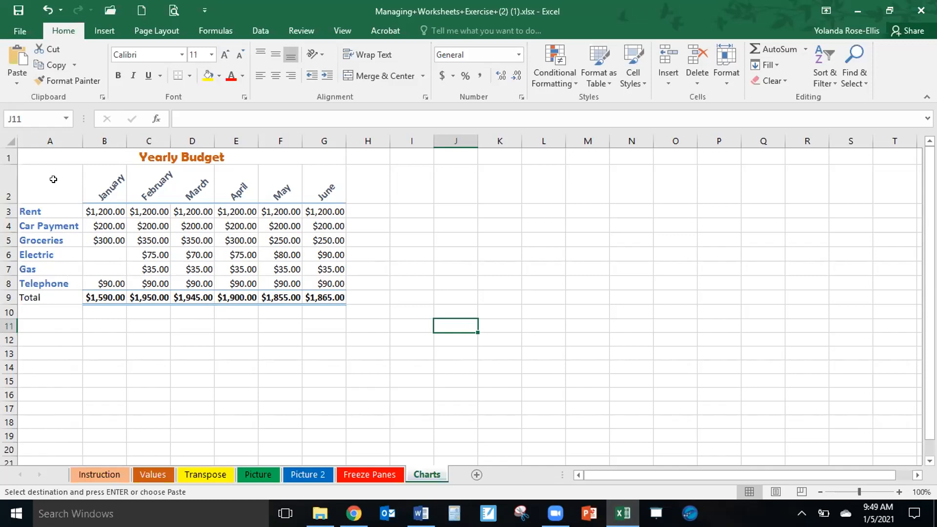
# Open the recommended charts for the budget data in A2:G8, leaving out the title and Total row.
pyautogui.moveTo(54, 179); pyautogui.dragTo(323, 279)
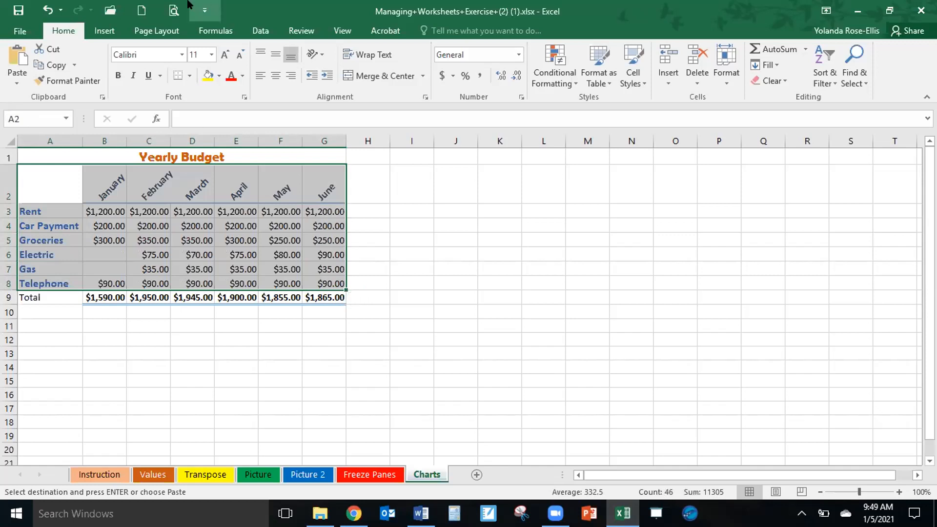
pyautogui.click(105, 30)
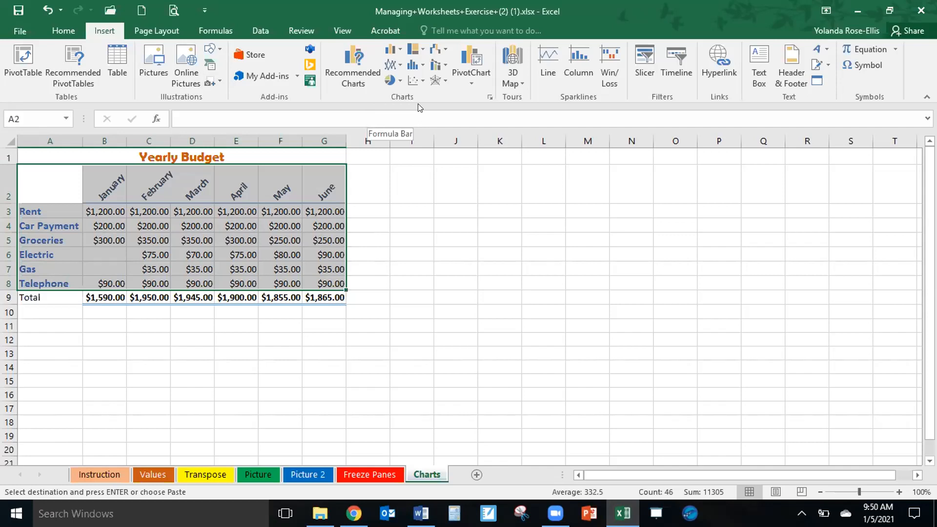
pyautogui.click(345, 67)
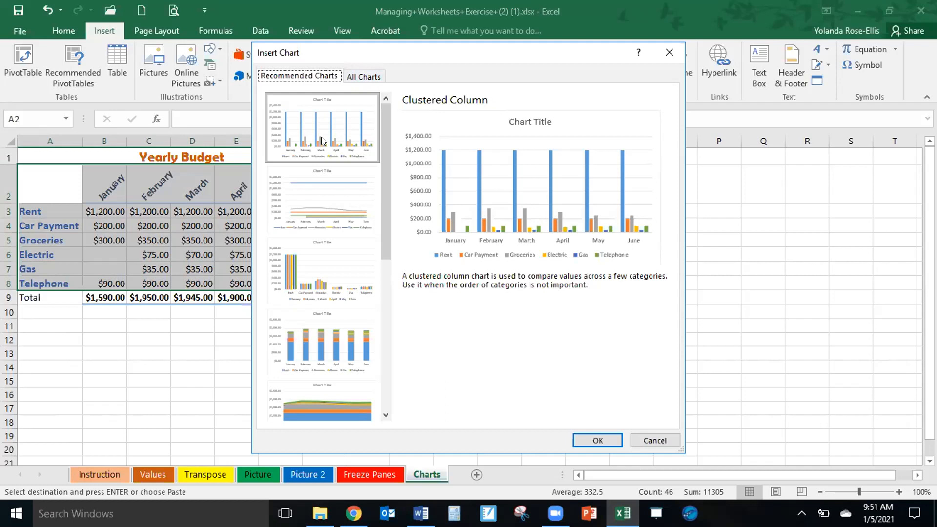
# Preview the recommended charts for the budget data, including Line, Clustered Column, Stacked Column, Stacked Area, Scatter and Clustered Bar.
pyautogui.click(322, 185)
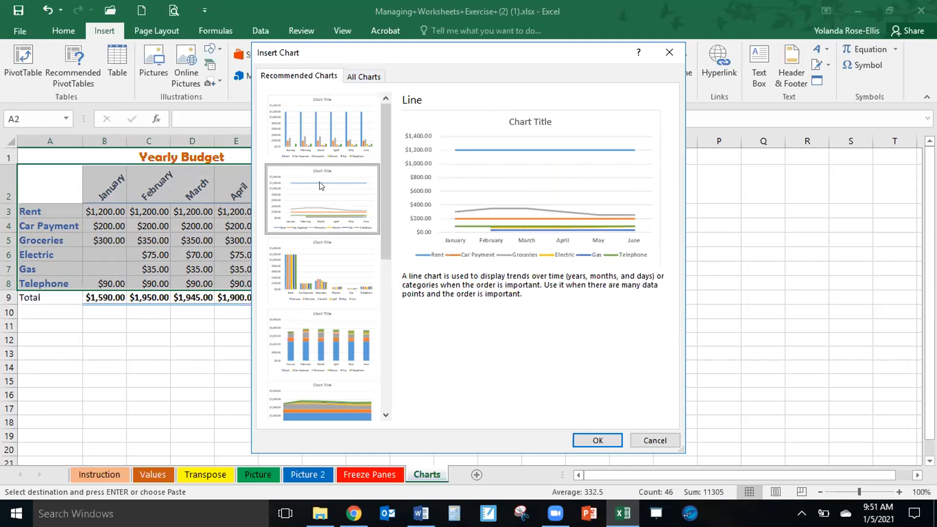
pyautogui.click(318, 258)
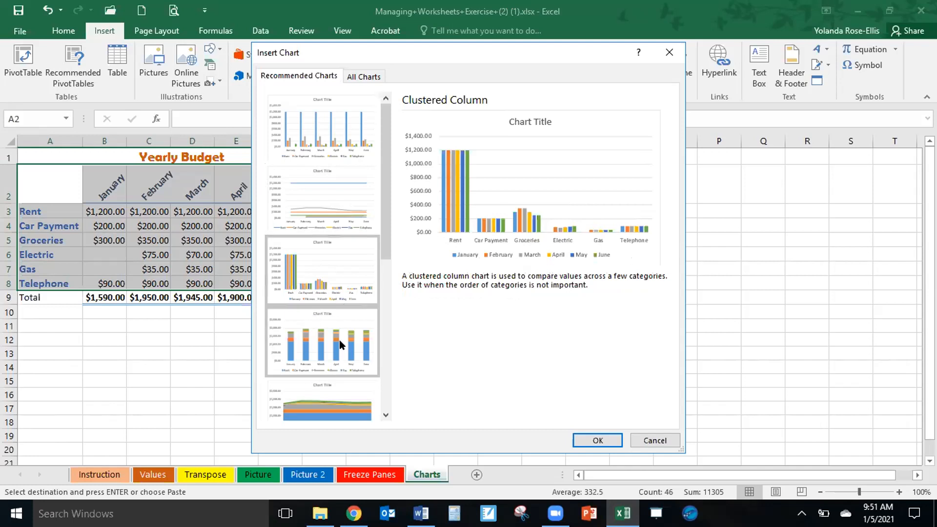
pyautogui.click(320, 336)
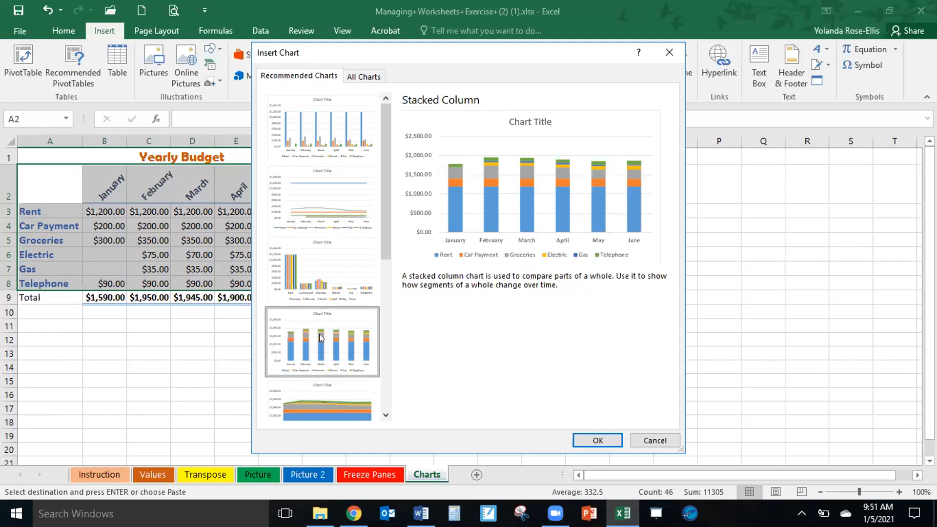
pyautogui.click(321, 405)
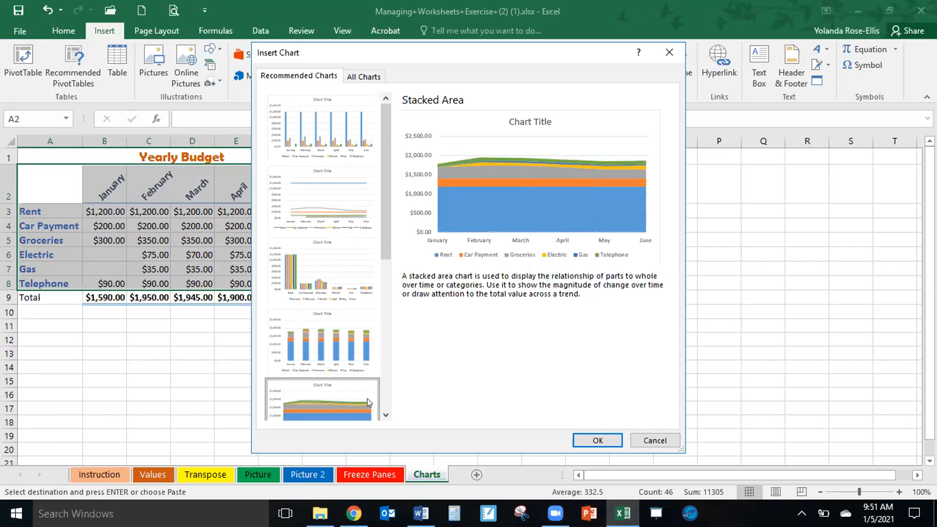
pyautogui.click(386, 416)
pyautogui.click(386, 417)
pyautogui.click(386, 416)
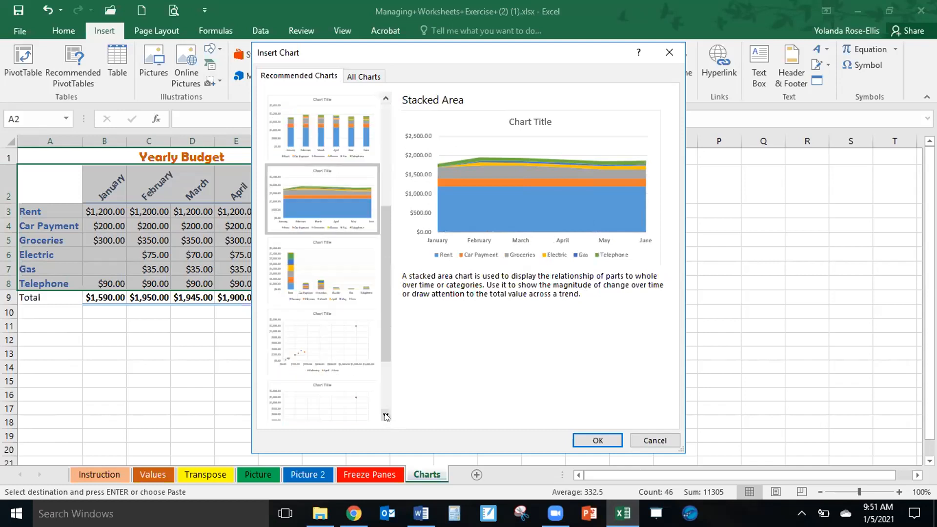
pyautogui.click(386, 416)
pyautogui.click(386, 417)
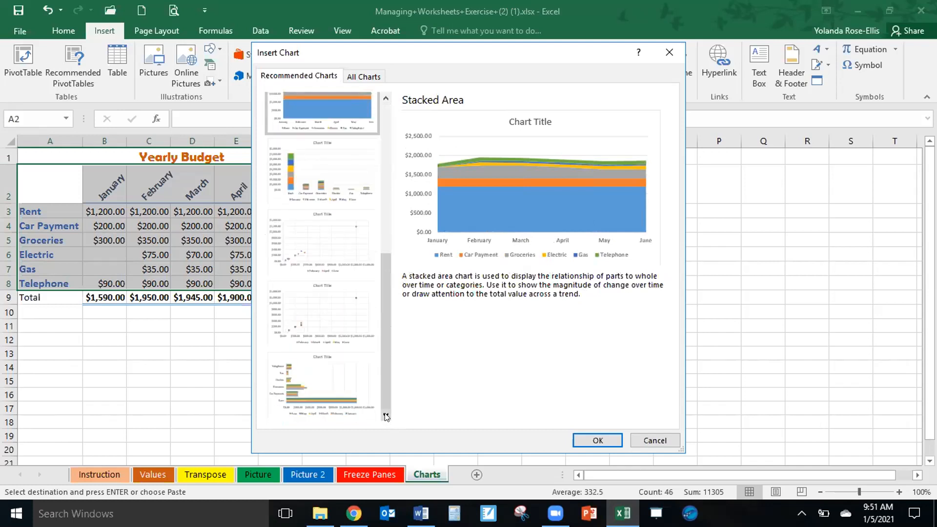
pyautogui.click(311, 186)
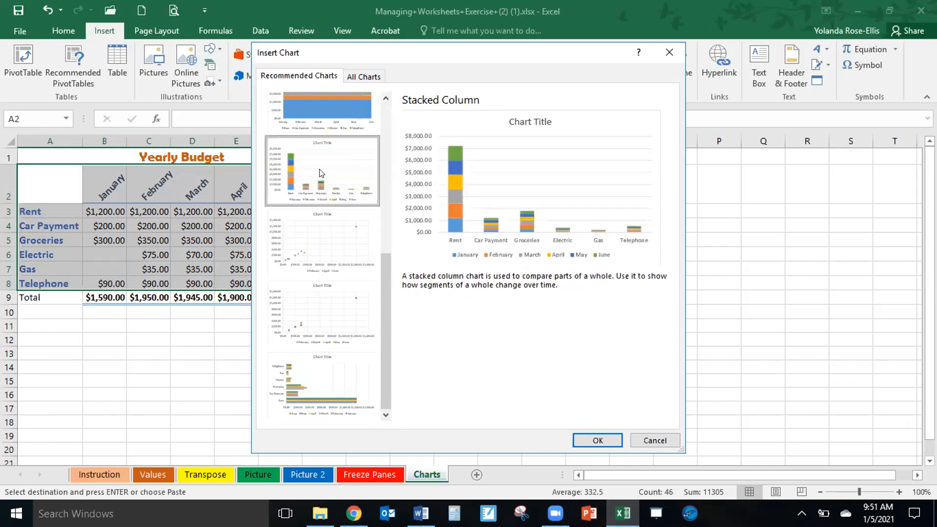
pyautogui.click(298, 245)
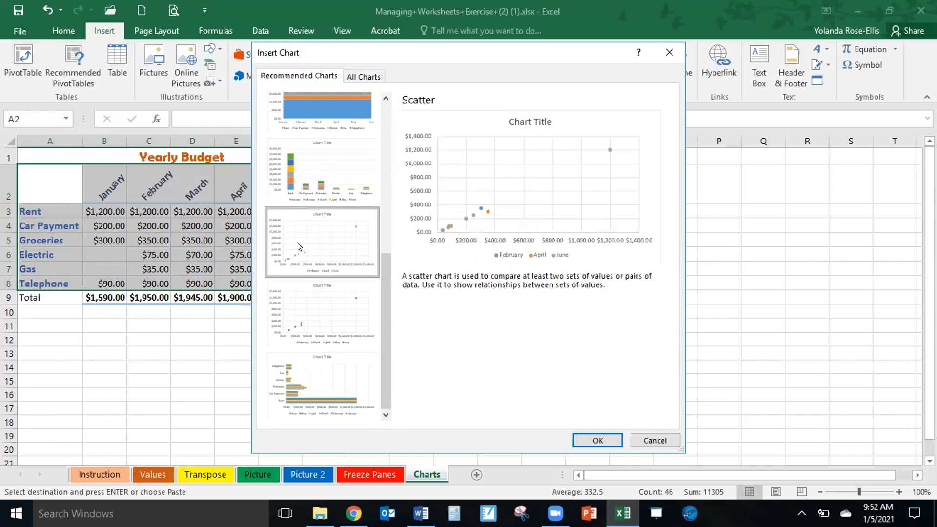
pyautogui.click(315, 304)
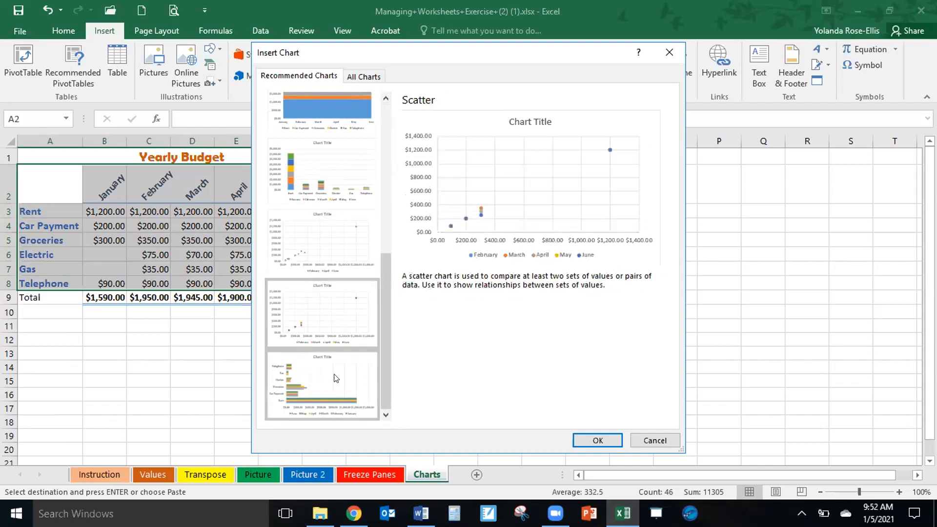
pyautogui.click(304, 370)
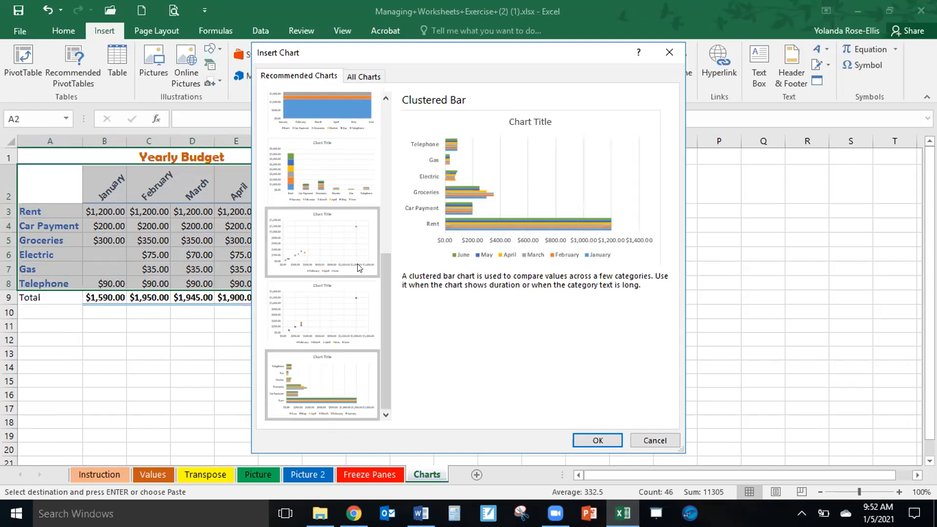
# Insert the recommended Clustered Column chart with months on the horizontal axis and move it to the right of the budget table.
pyautogui.moveTo(383, 334); pyautogui.dragTo(419, 157)
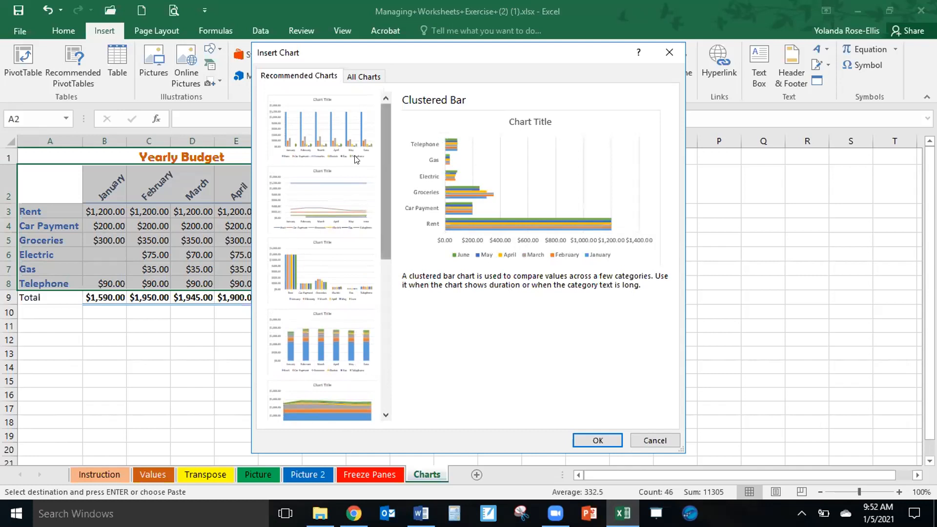
pyautogui.click(345, 130)
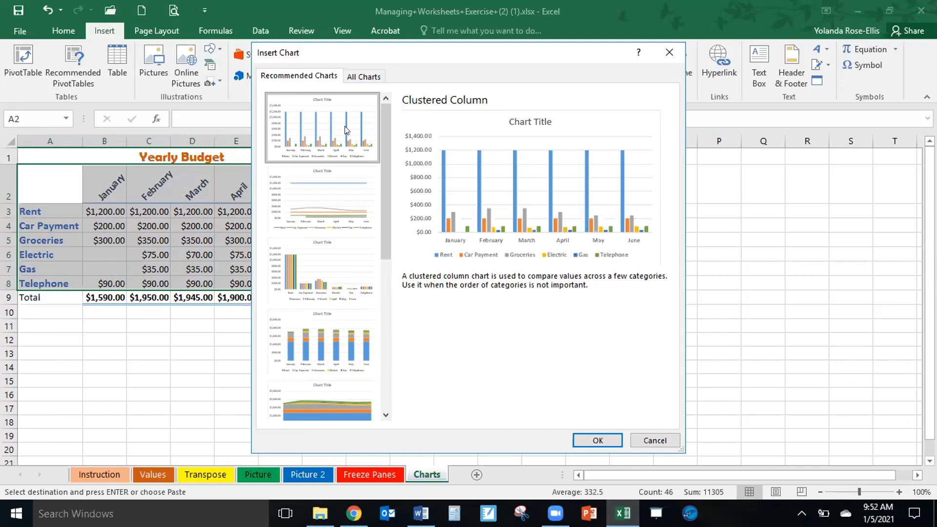
pyautogui.click(357, 79)
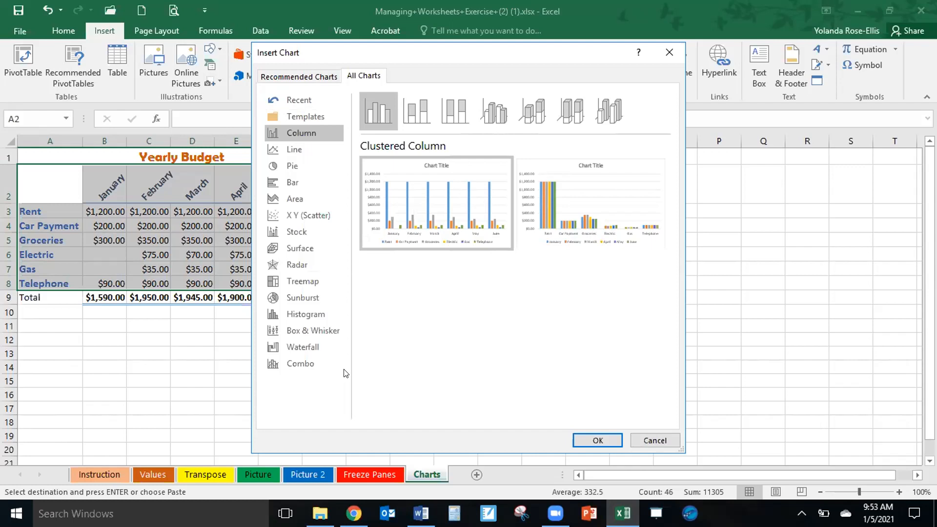
pyautogui.click(300, 76)
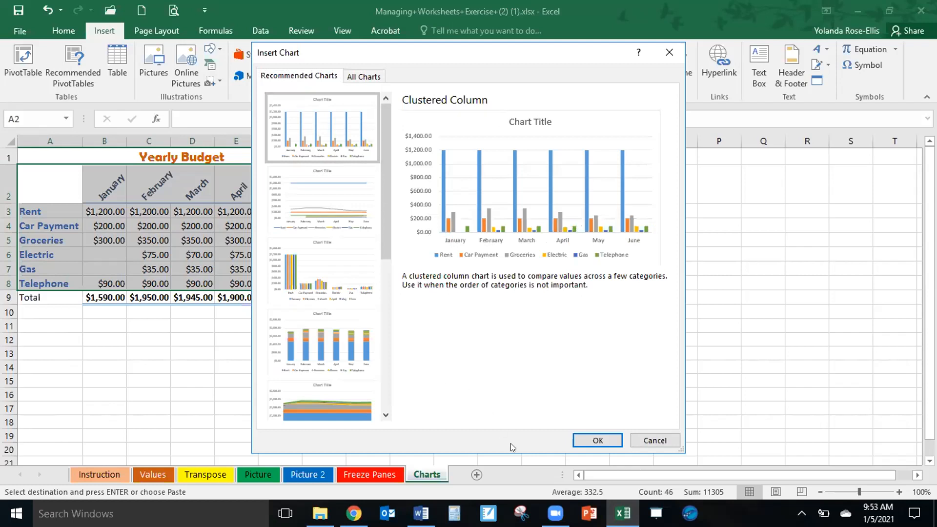
pyautogui.click(598, 442)
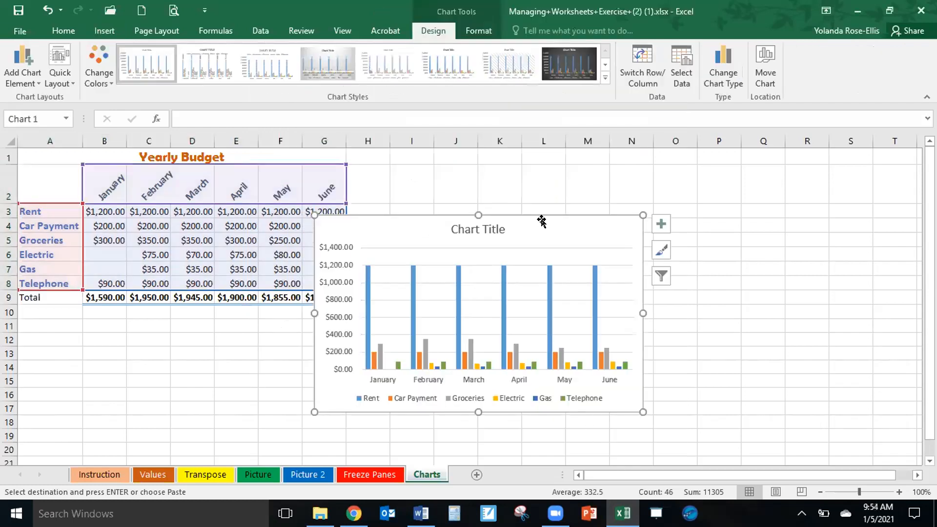
pyautogui.moveTo(541, 219); pyautogui.dragTo(632, 173)
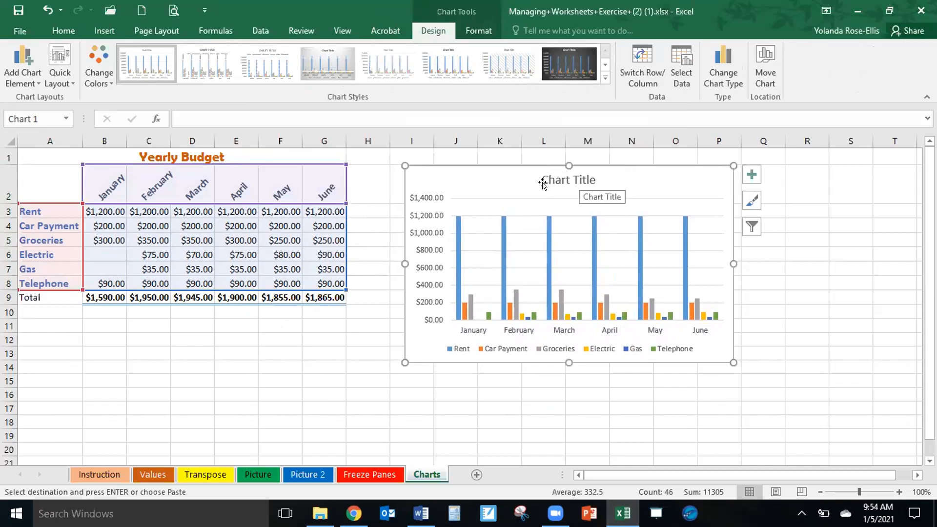
# Replace the column chart's title with Yearly Budget and deselect the chart.
pyautogui.click(566, 180)
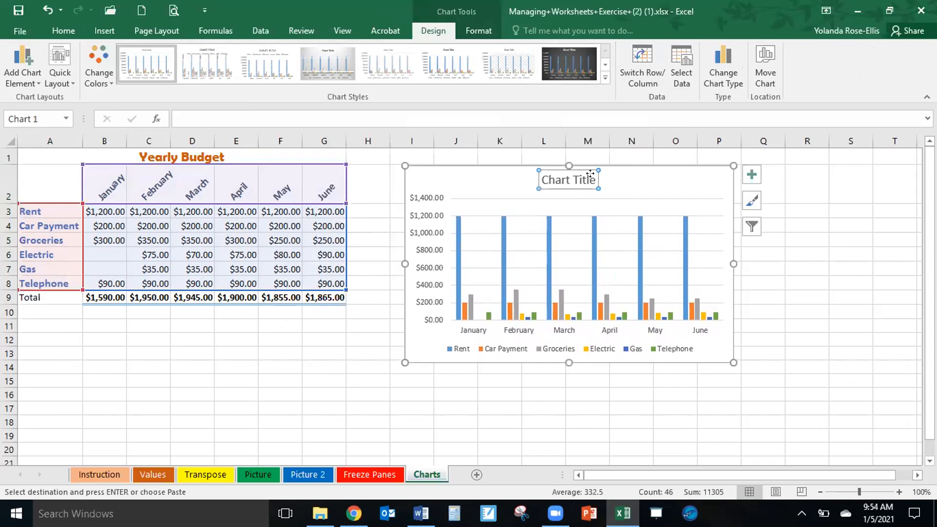
pyautogui.click(589, 173)
pyautogui.moveTo(597, 180); pyautogui.dragTo(556, 180)
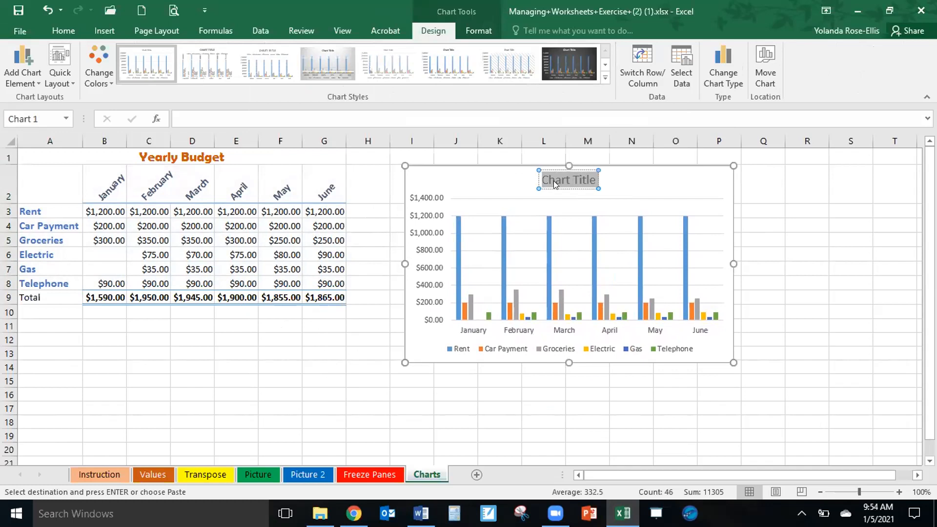
pyautogui.write('Yearly')
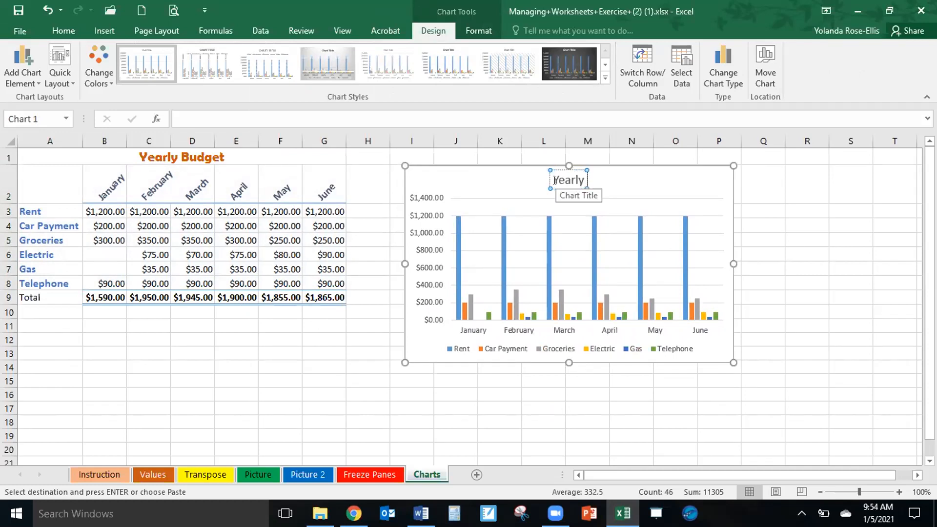
pyautogui.write(' Budget')
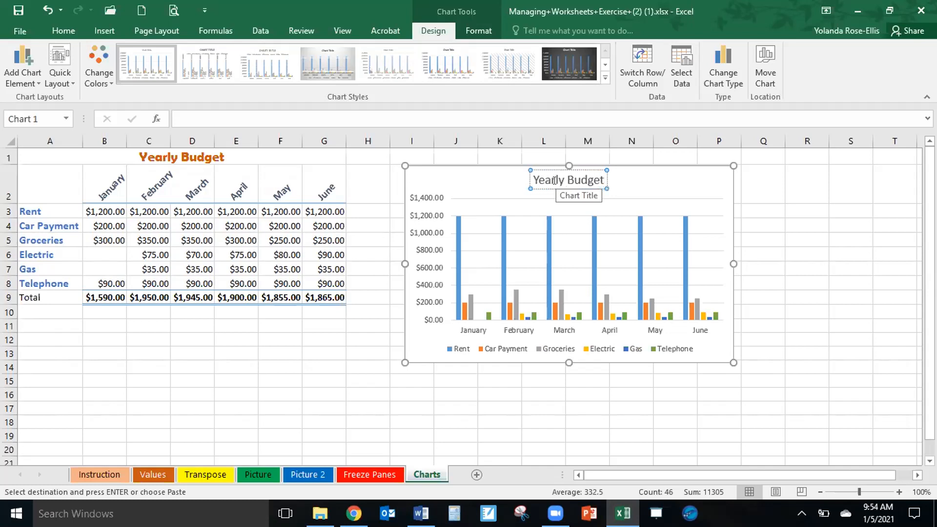
pyautogui.click(623, 182)
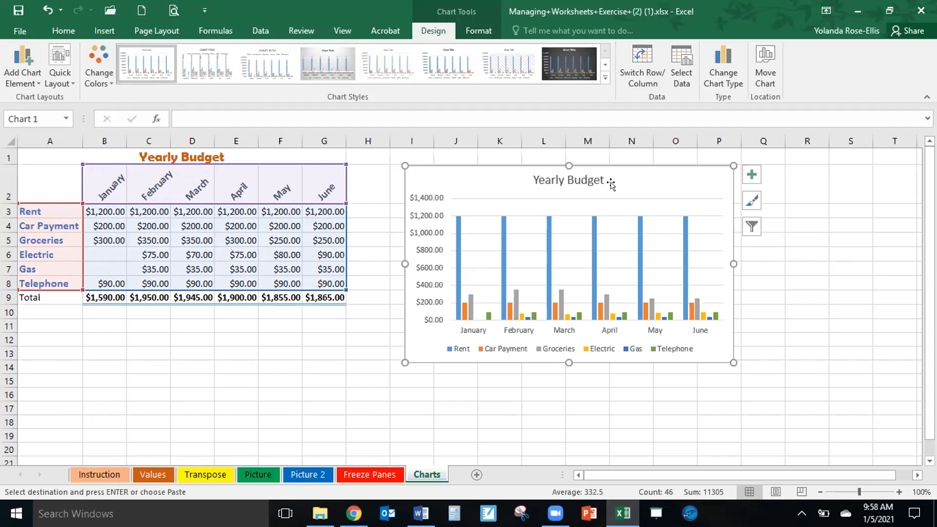
pyautogui.click(258, 381)
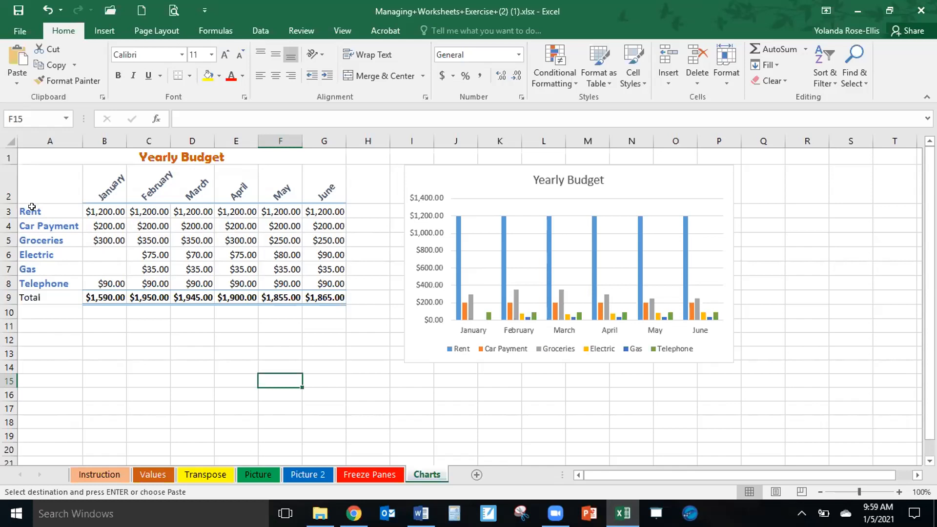
# Insert the recommended Pie chart from the expense labels and January amounts in A3:B8.
pyautogui.moveTo(31, 207); pyautogui.dragTo(91, 279)
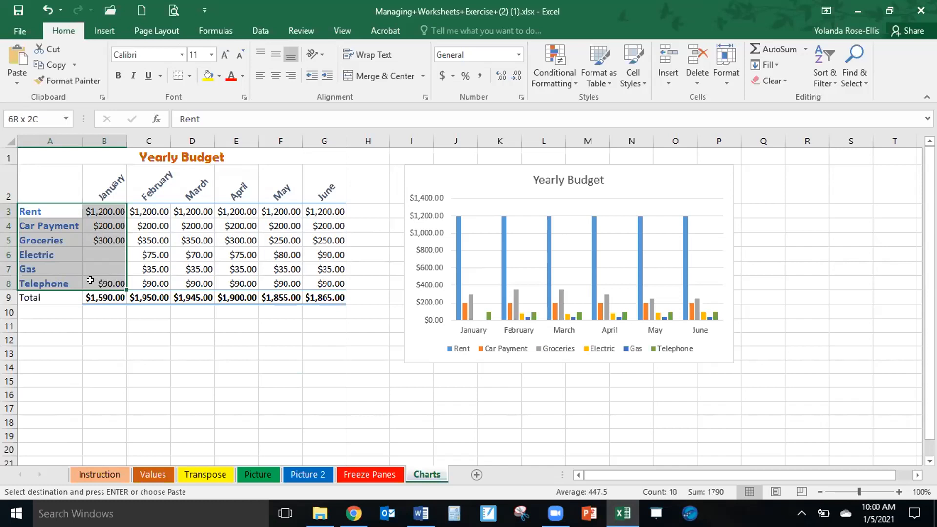
pyautogui.moveTo(90, 280); pyautogui.dragTo(91, 280)
pyautogui.click(103, 30)
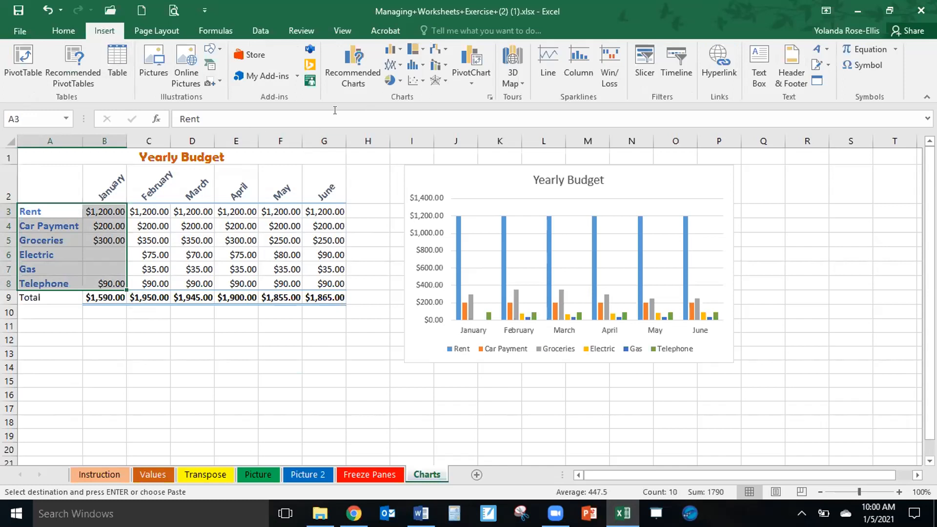
pyautogui.click(346, 71)
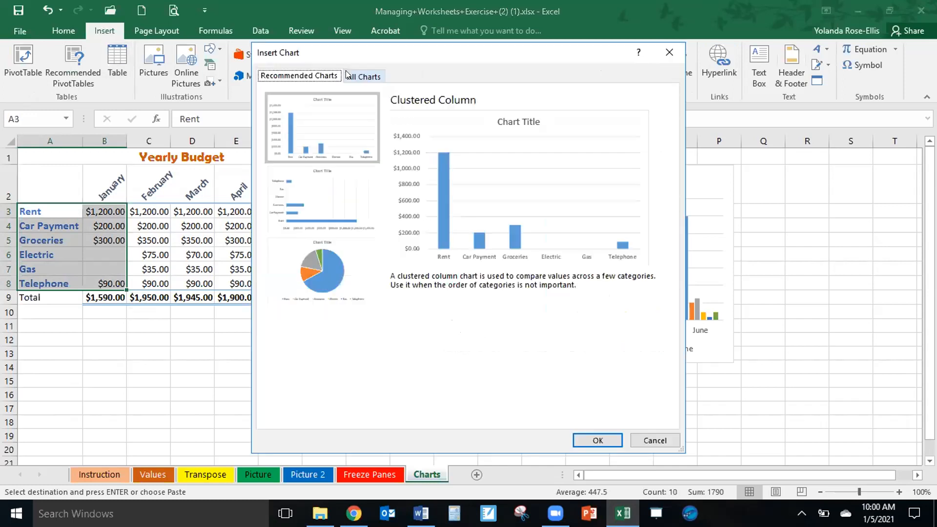
pyautogui.click(345, 290)
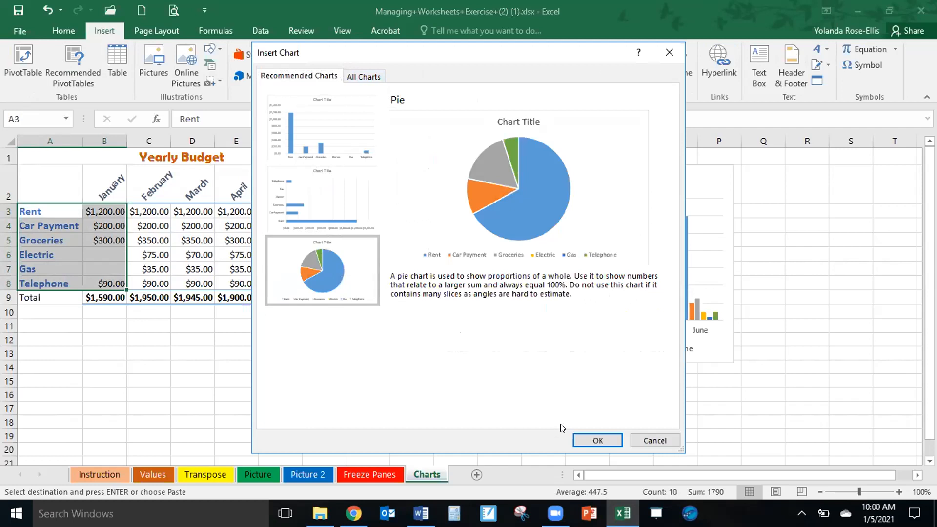
pyautogui.click(586, 439)
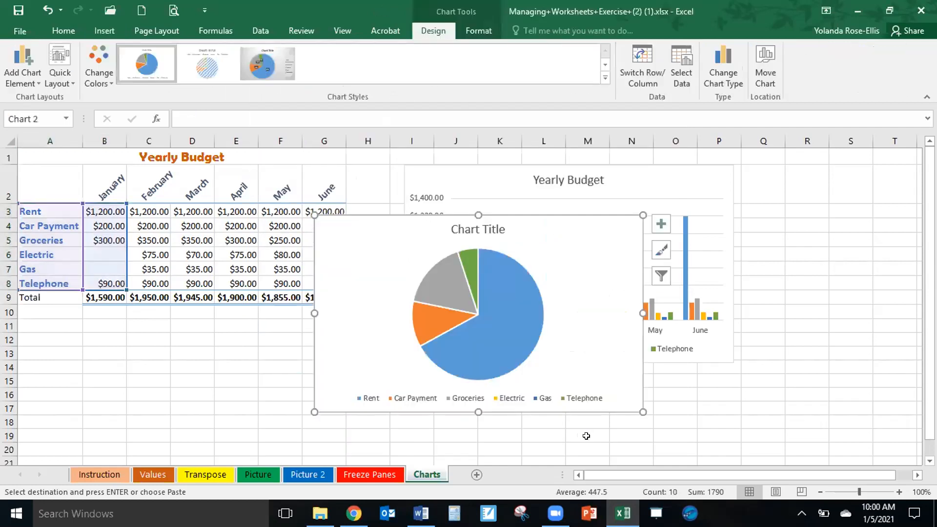
pyautogui.click(499, 289)
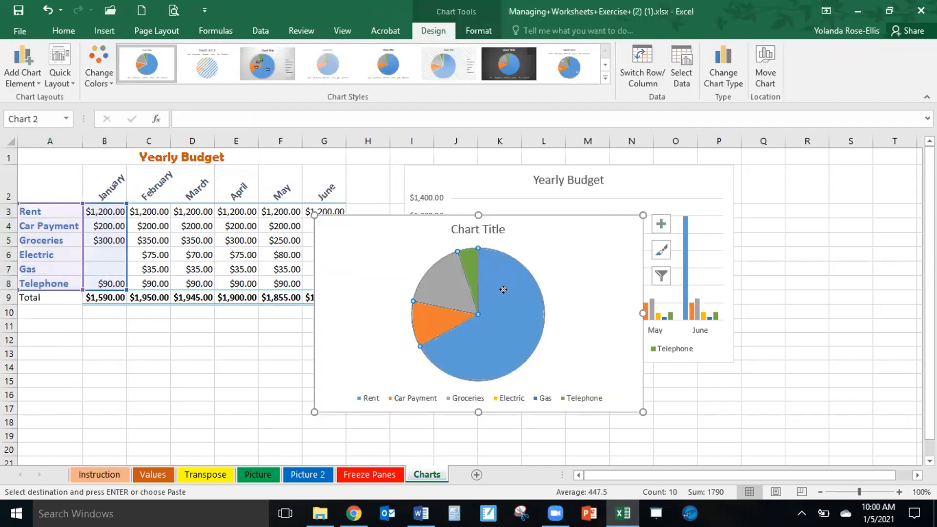
pyautogui.moveTo(569, 338); pyautogui.dragTo(567, 335)
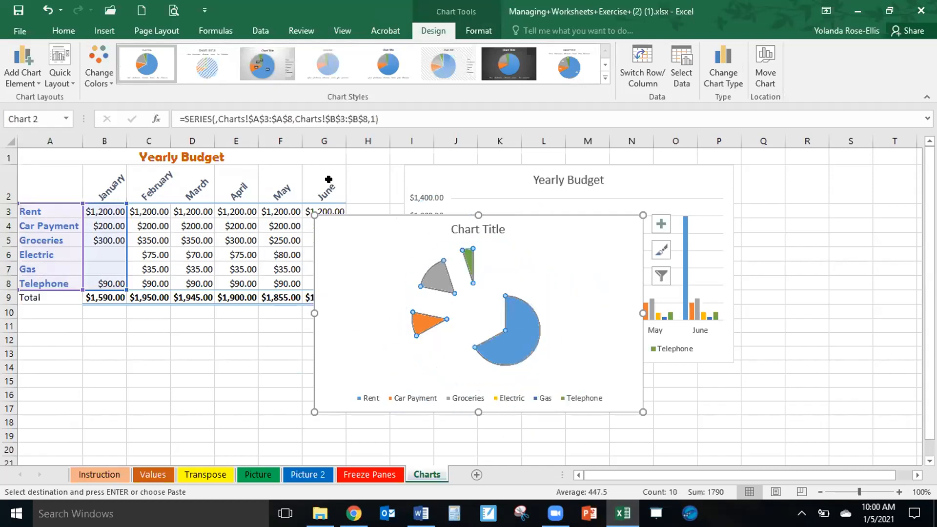
pyautogui.click(47, 10)
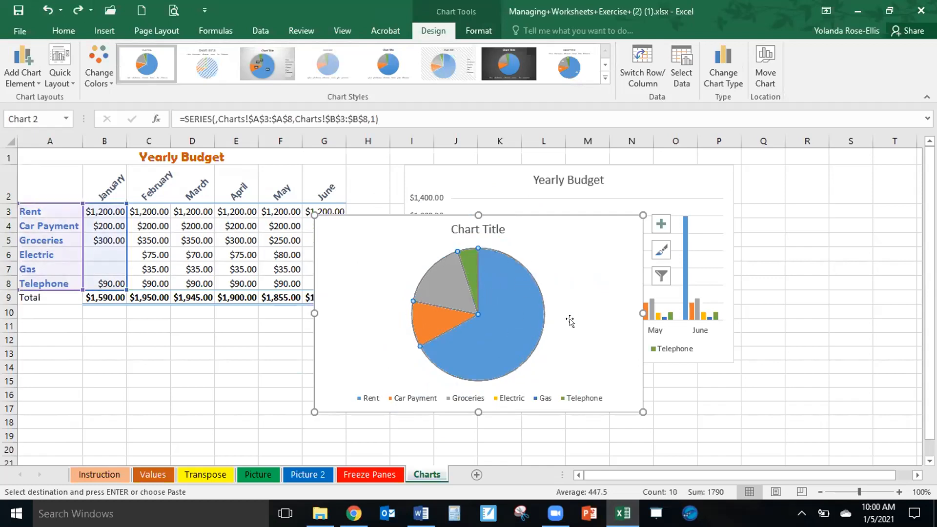
# Replace the pie chart's title with January and close the title formatting options.
pyautogui.doubleClick(478, 225)
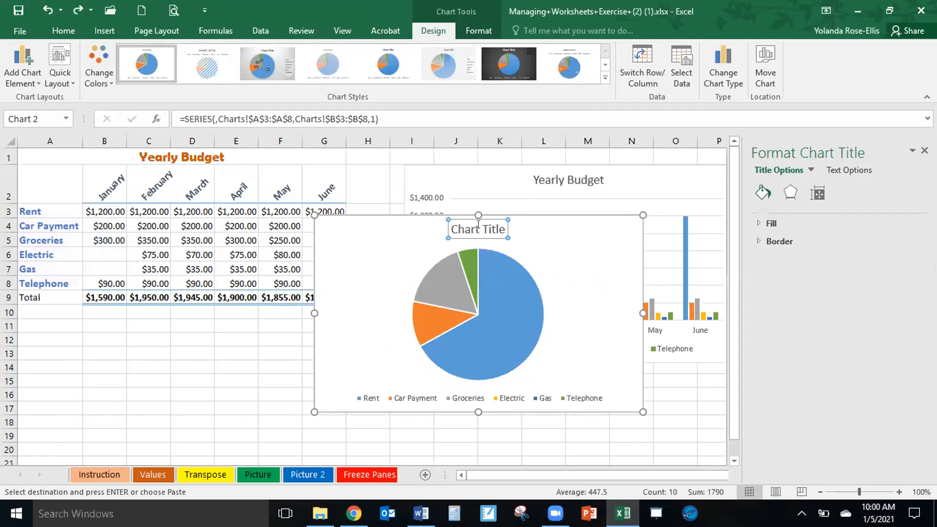
pyautogui.moveTo(448, 225); pyautogui.dragTo(498, 230)
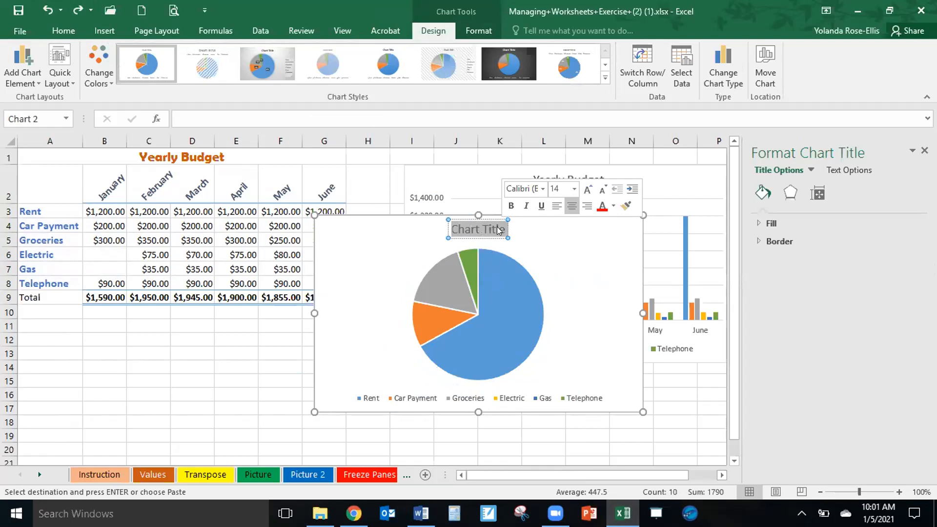
pyautogui.write('Janua')
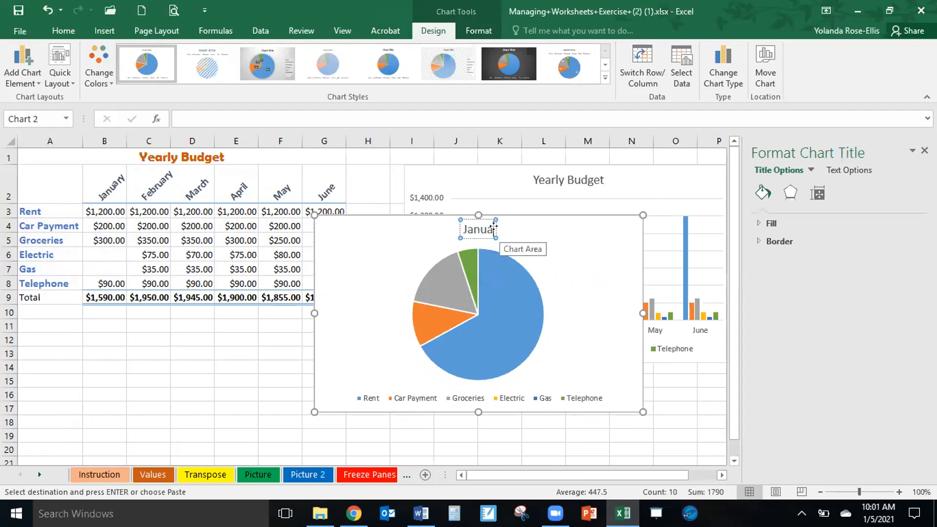
pyautogui.write('ry')
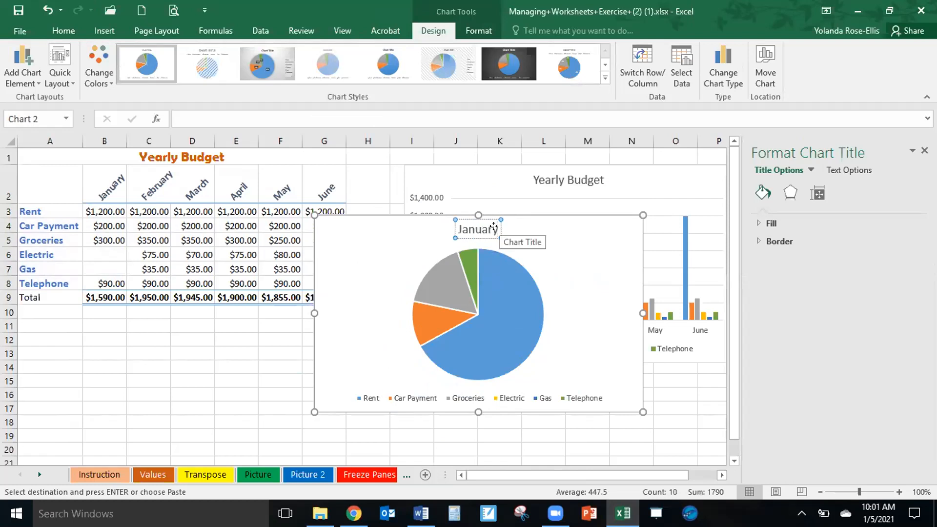
pyautogui.click(591, 268)
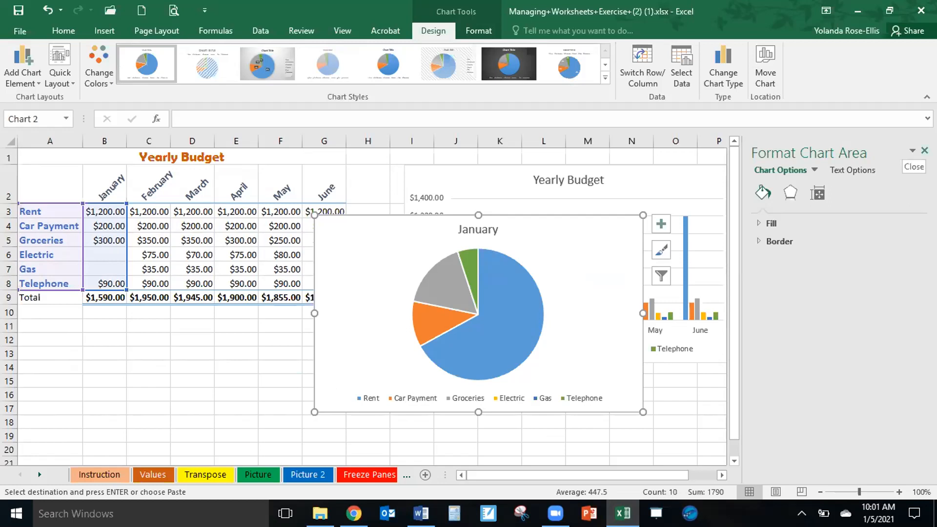
pyautogui.click(925, 150)
# Arrange the charts side by side, with the Yearly Budget column chart beside the table and the January pie chart to its right.
pyautogui.moveTo(567, 260); pyautogui.dragTo(892, 192)
pyautogui.click(570, 197)
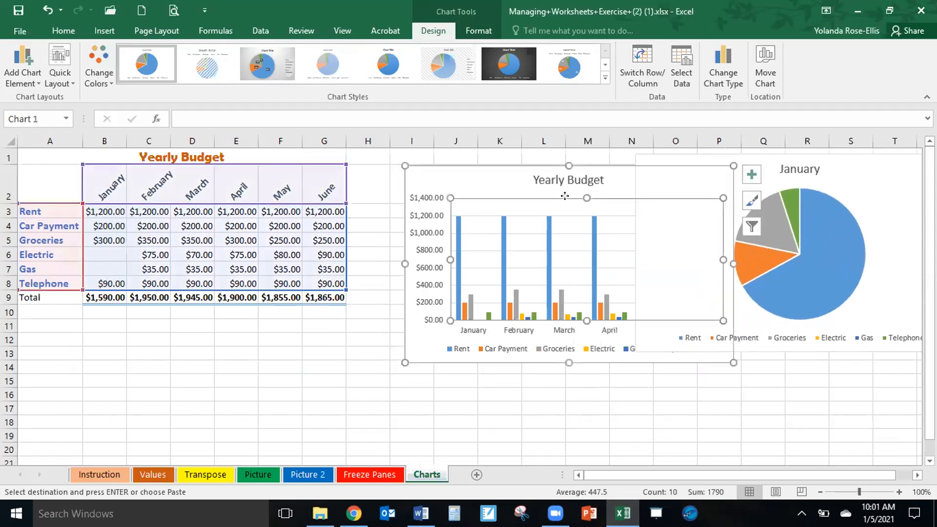
pyautogui.click(521, 200)
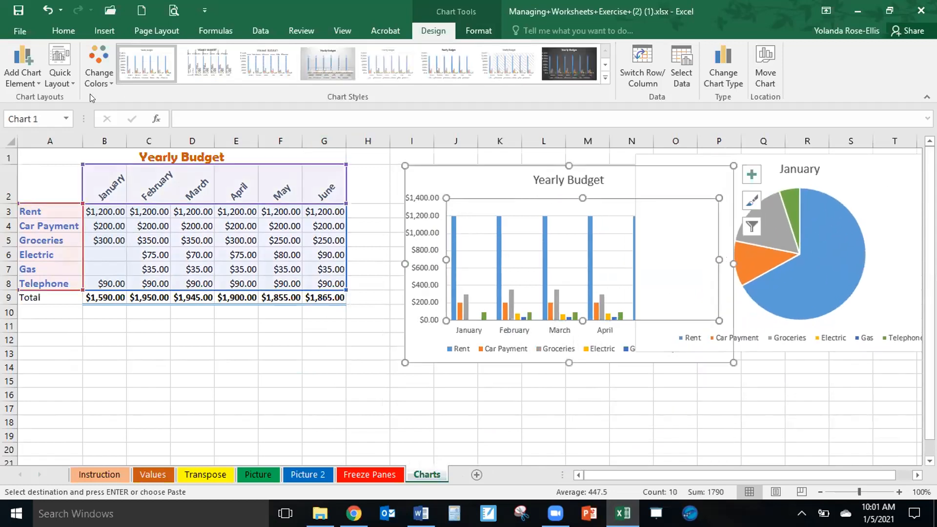
pyautogui.click(47, 10)
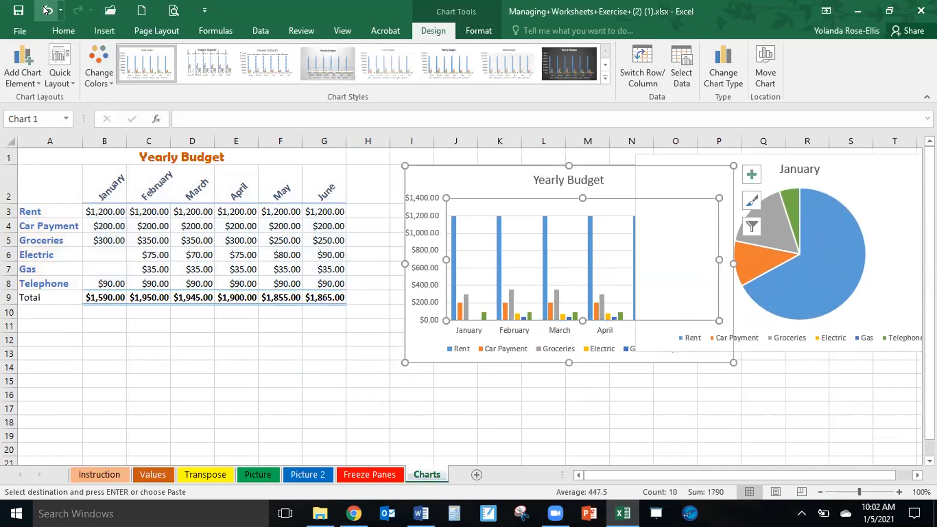
pyautogui.moveTo(483, 173); pyautogui.dragTo(432, 162)
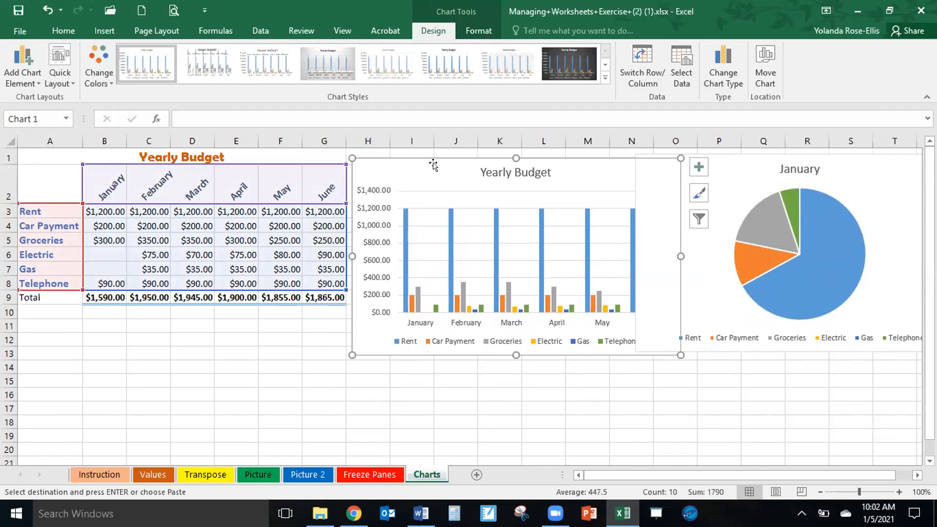
pyautogui.moveTo(855, 157); pyautogui.dragTo(904, 163)
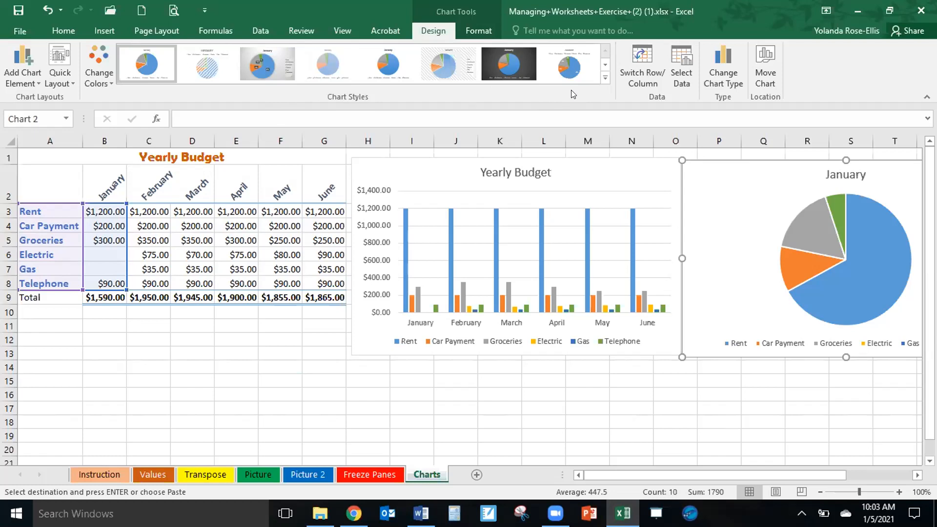
# Try several chart styles on the January pie chart, including Style 8, the gray gradient style and the light textured style with percentage labels.
pyautogui.click(566, 66)
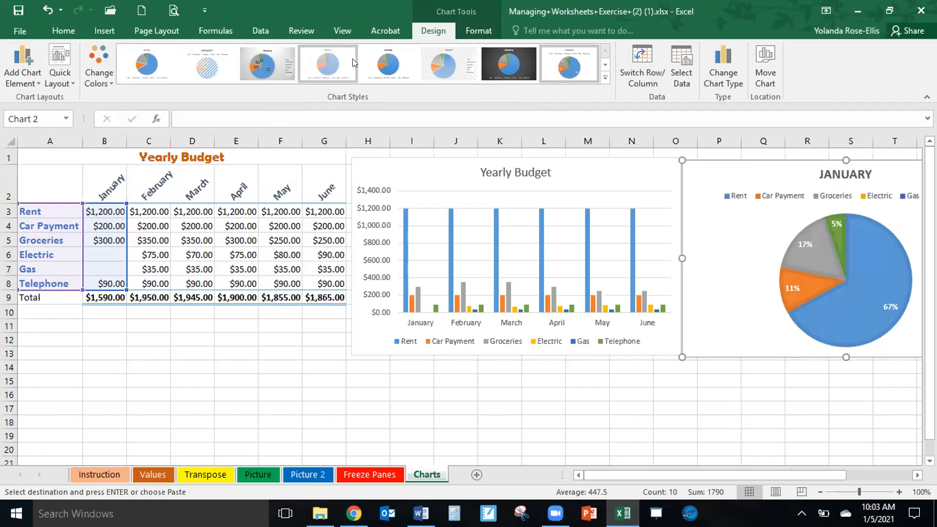
pyautogui.click(253, 57)
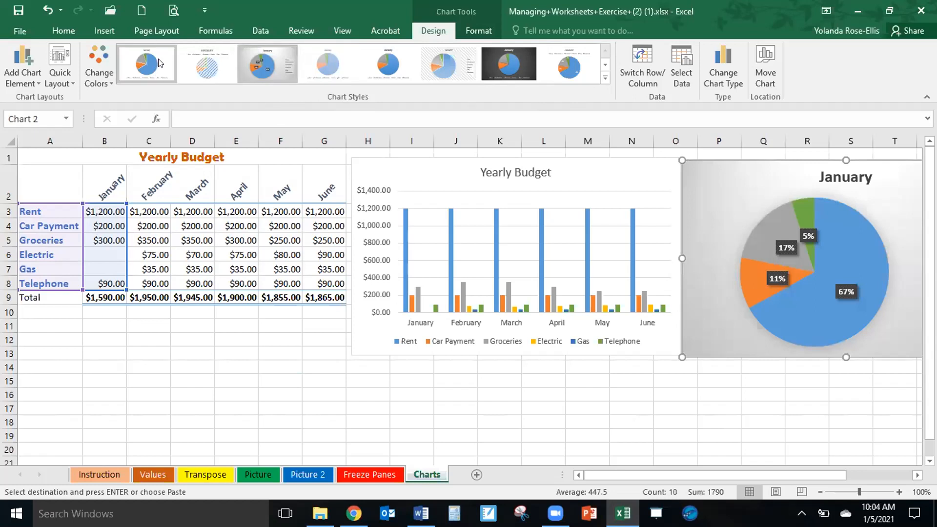
pyautogui.click(605, 64)
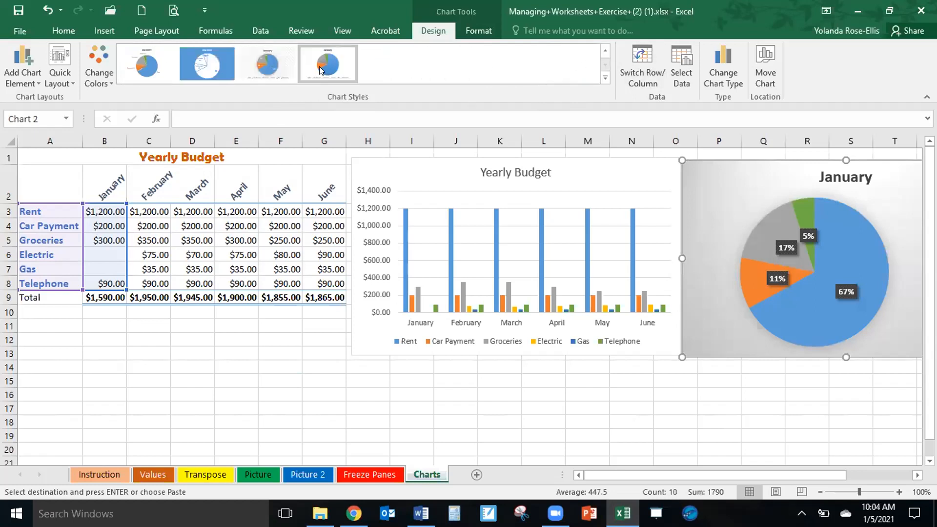
pyautogui.click(256, 61)
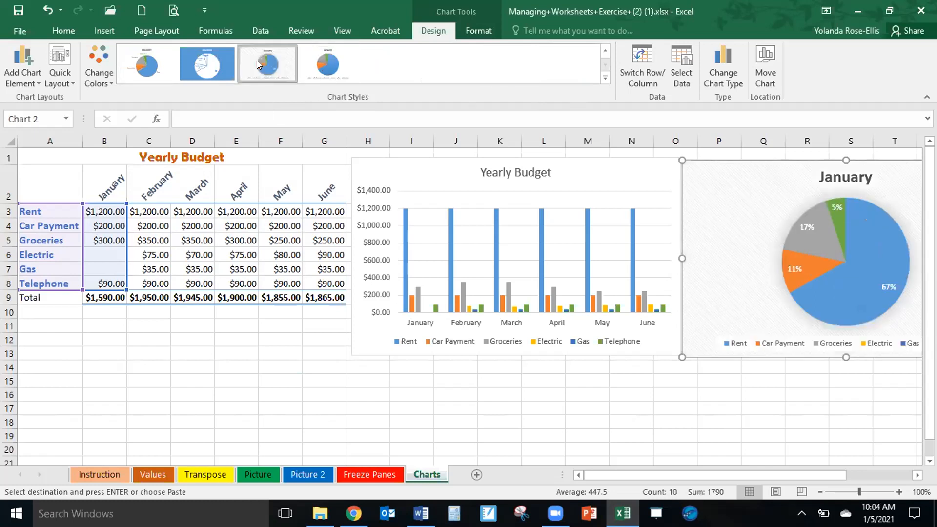
pyautogui.click(145, 57)
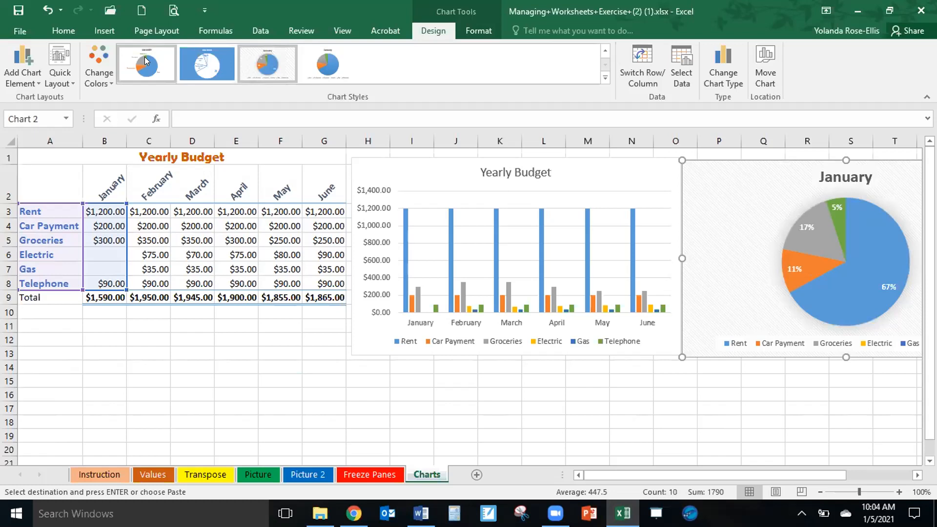
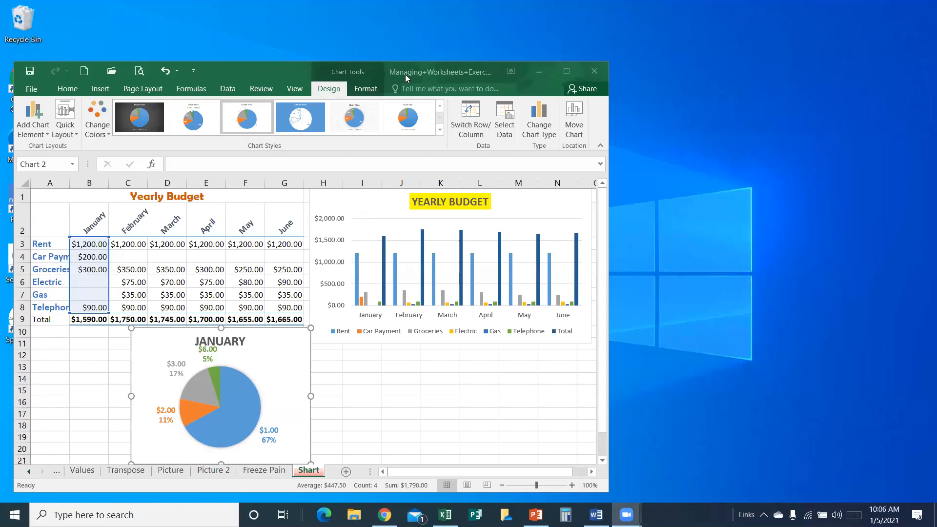
# Apply Style 9 to the January pie chart and expand the chart style gallery to view all its styles.
pyautogui.click(362, 72)
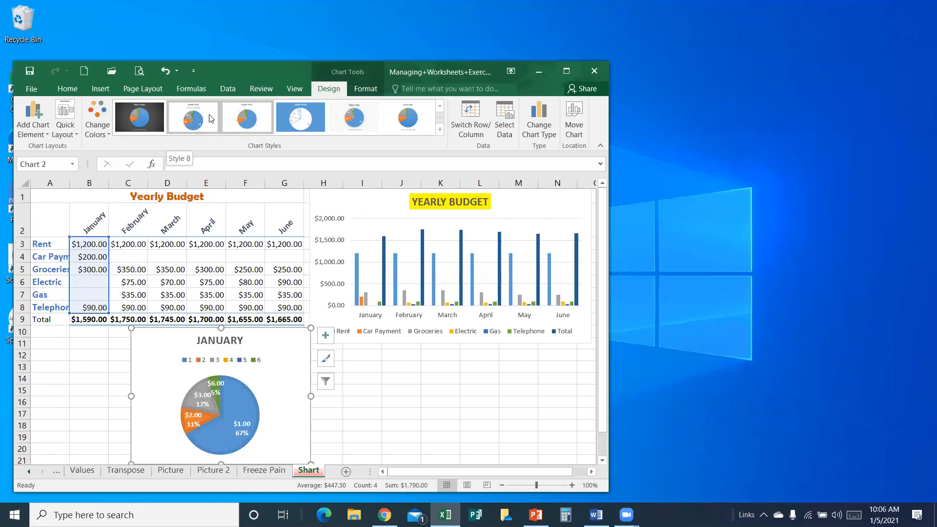
pyautogui.click(241, 121)
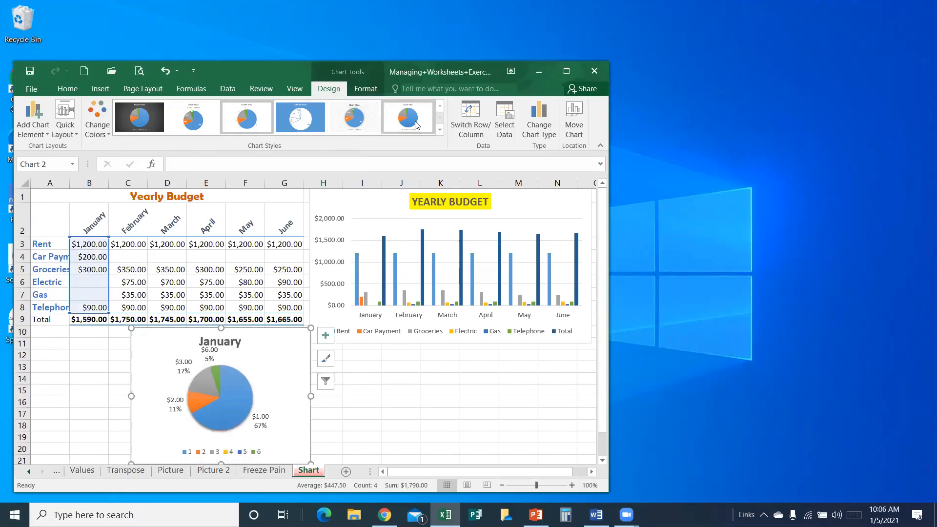
pyautogui.click(440, 130)
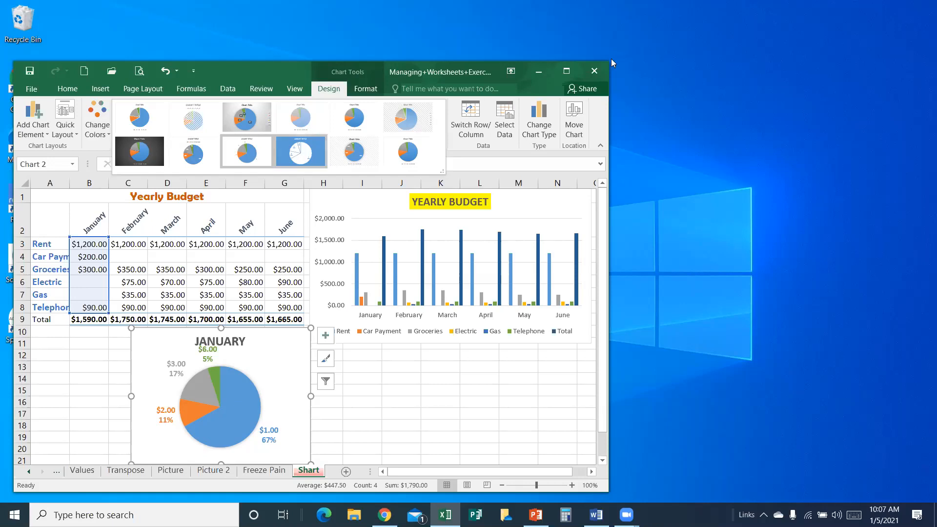
pyautogui.click(638, 52)
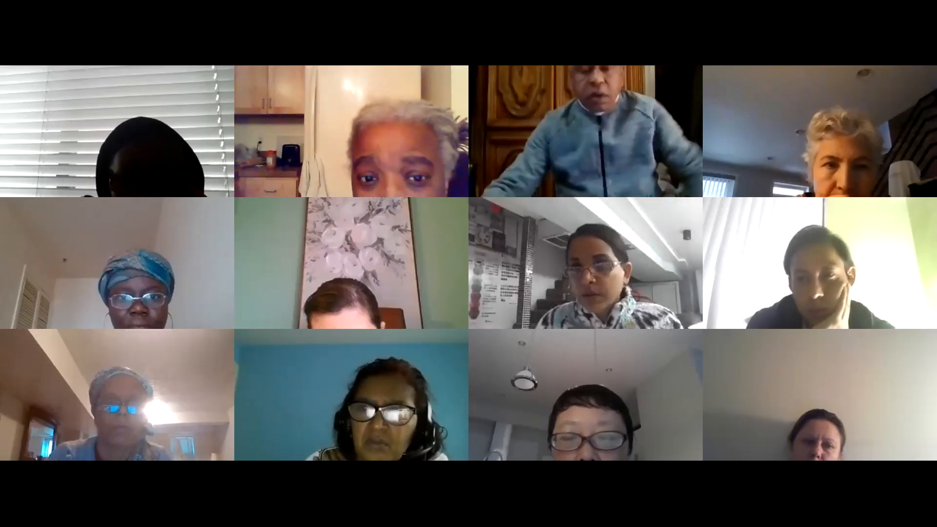
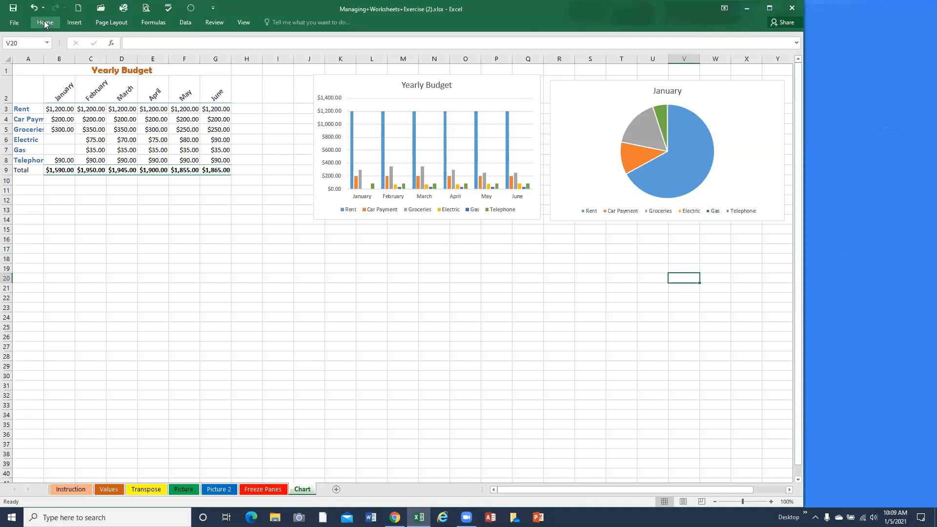
# Set the ribbon to always show both its tabs and commands.
pyautogui.click(44, 24)
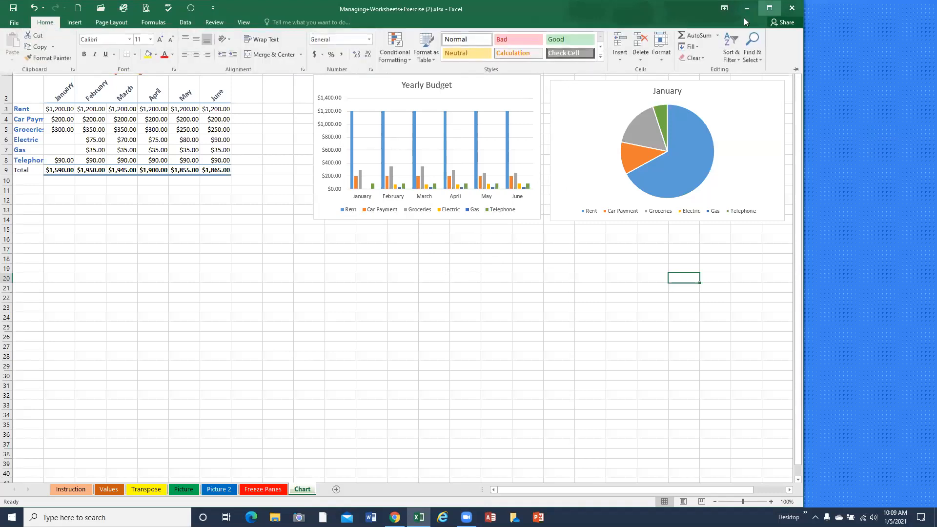
pyautogui.click(727, 8)
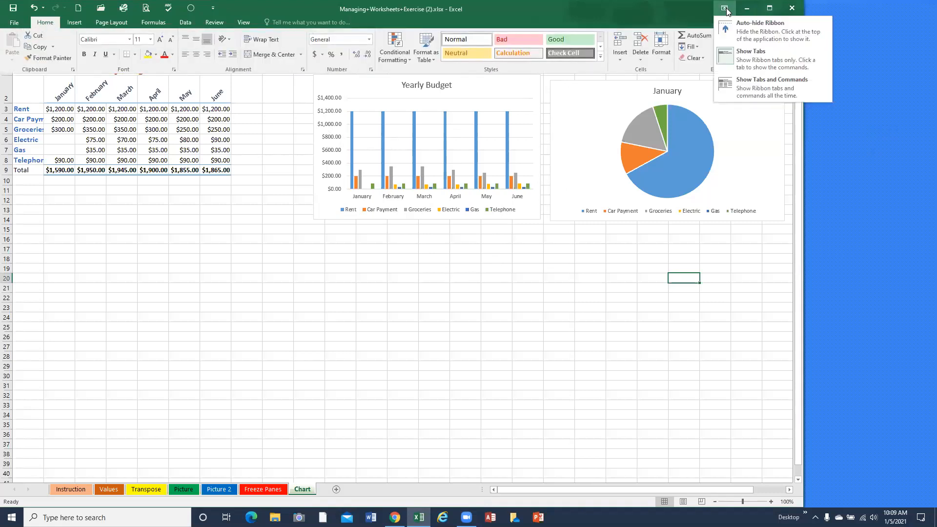
pyautogui.click(743, 85)
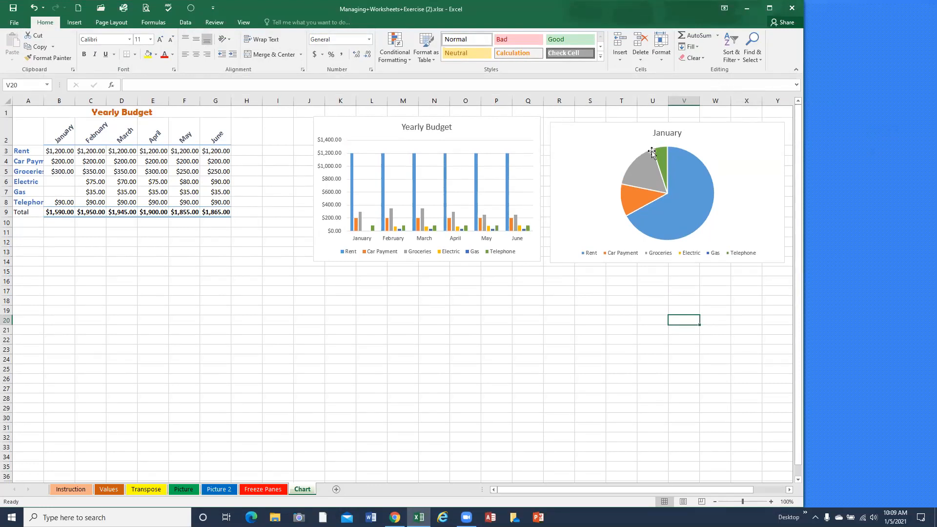
# Apply chart Style 9 to the January pie chart.
pyautogui.click(676, 185)
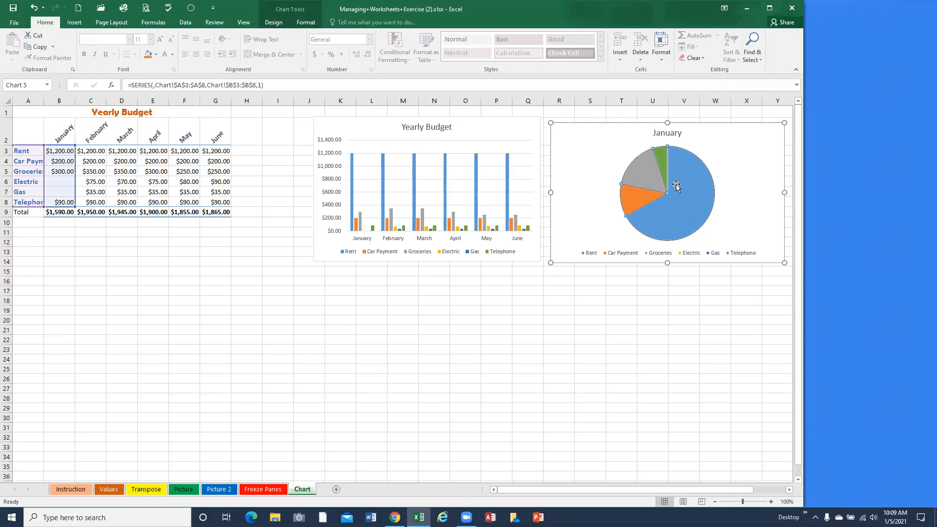
pyautogui.click(280, 24)
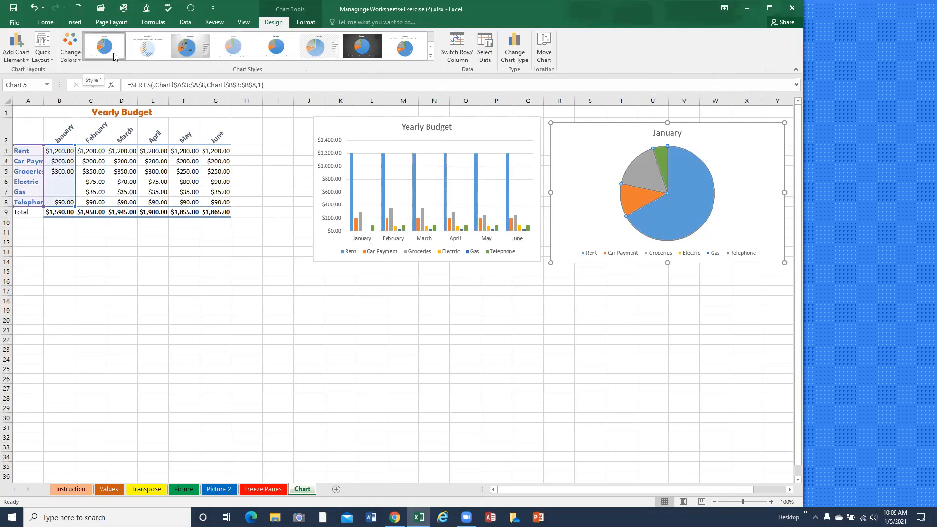
pyautogui.click(144, 53)
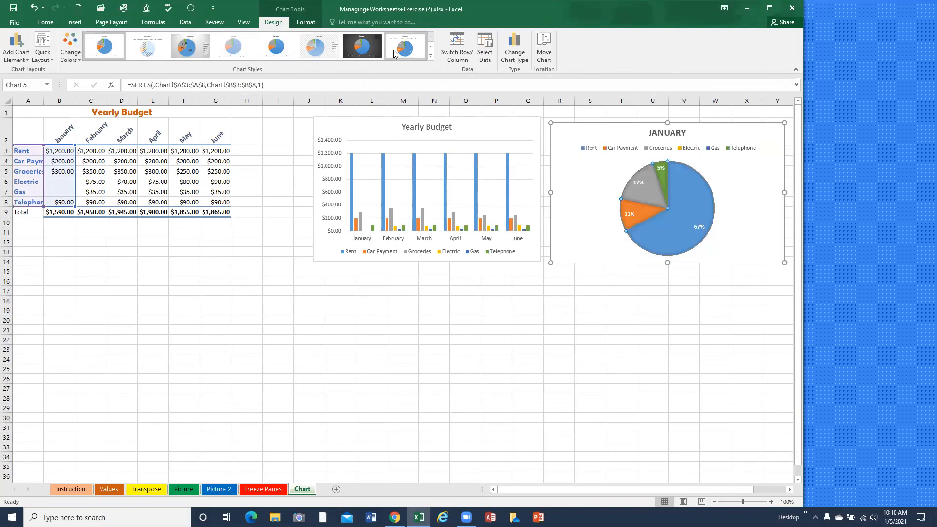
pyautogui.click(432, 59)
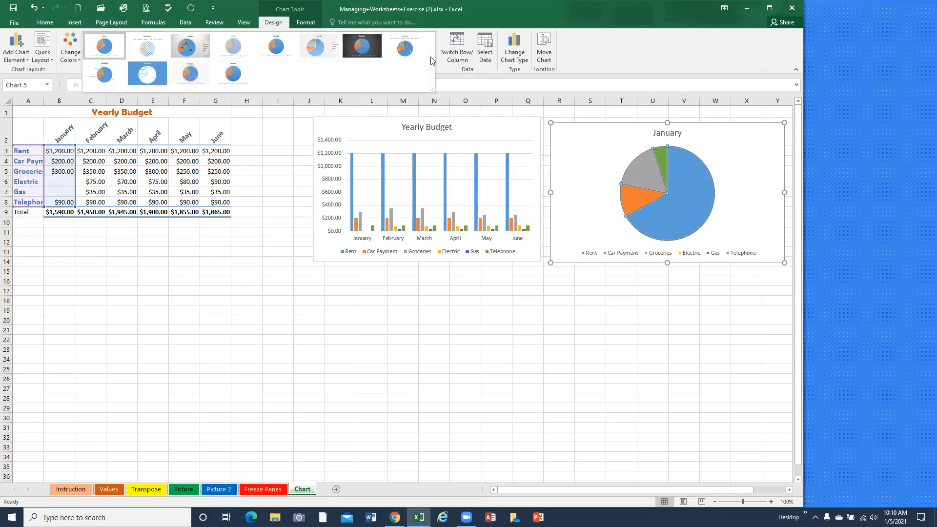
pyautogui.click(104, 78)
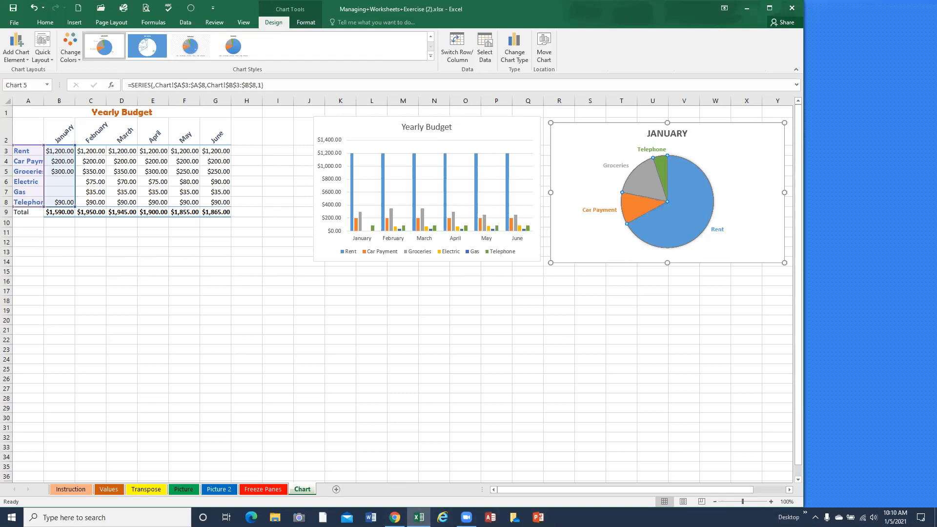
# Maximize the workbook window.
pyautogui.click(769, 8)
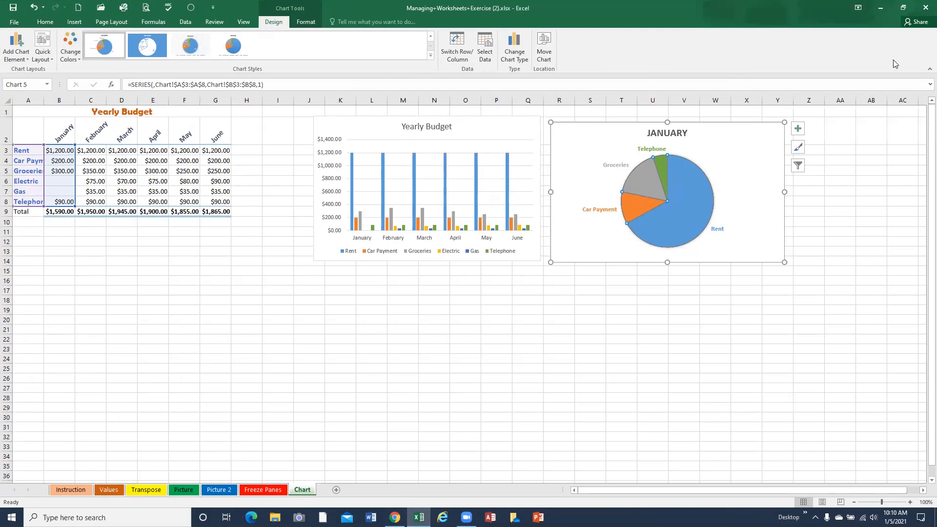
pyautogui.click(917, 22)
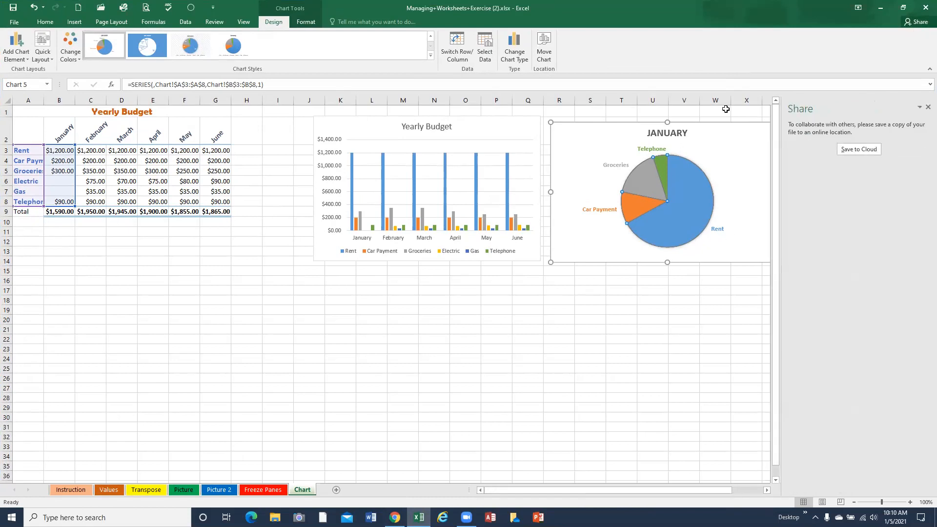
pyautogui.press('Escape')
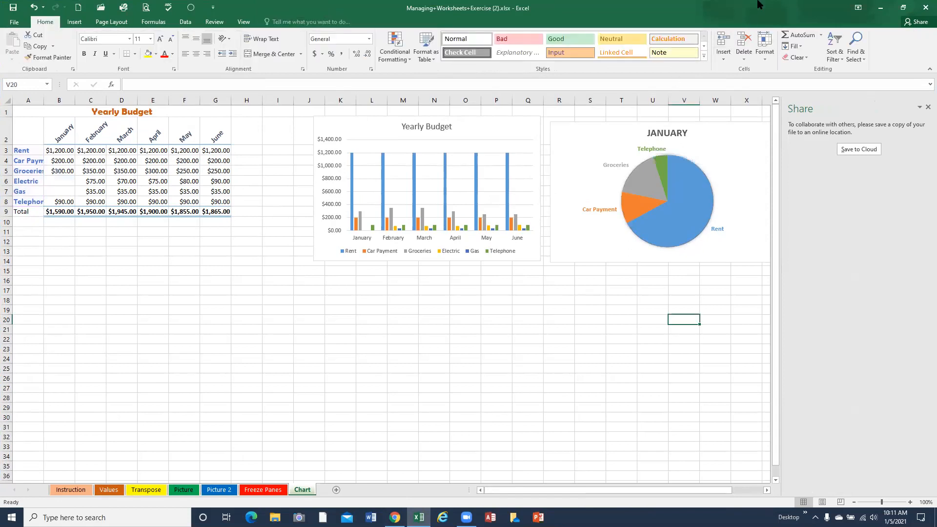
pyautogui.click(904, 9)
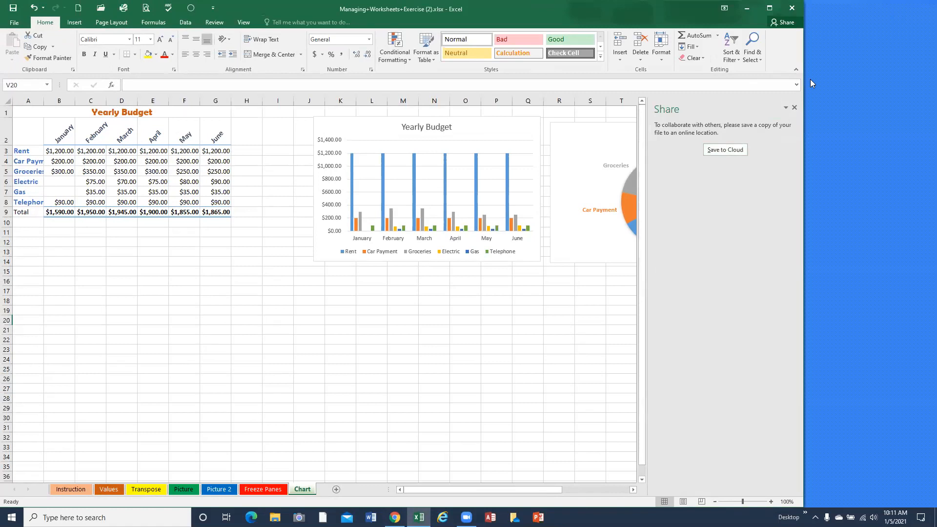
pyautogui.click(768, 10)
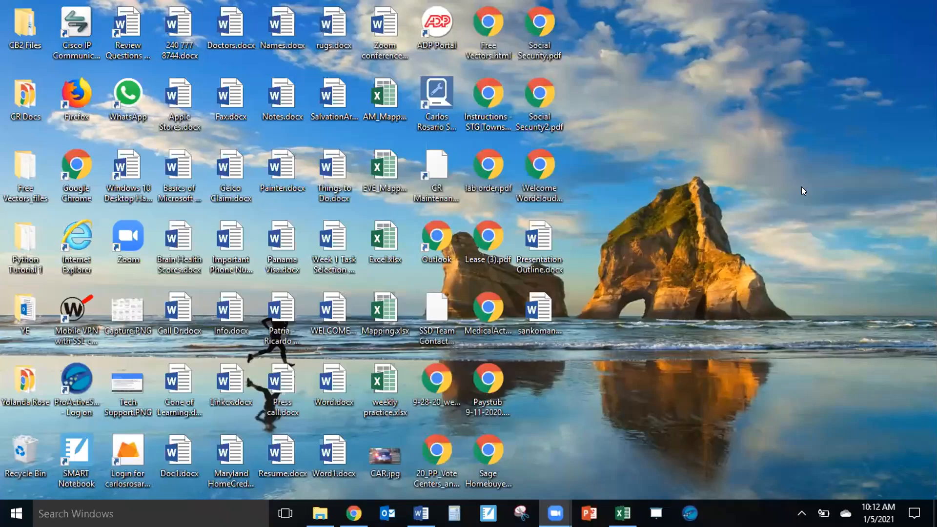
# Switch to the open Managing Worksheets Exercise workbook and deselect the January pie chart on the Charts sheet.
pyautogui.click(623, 513)
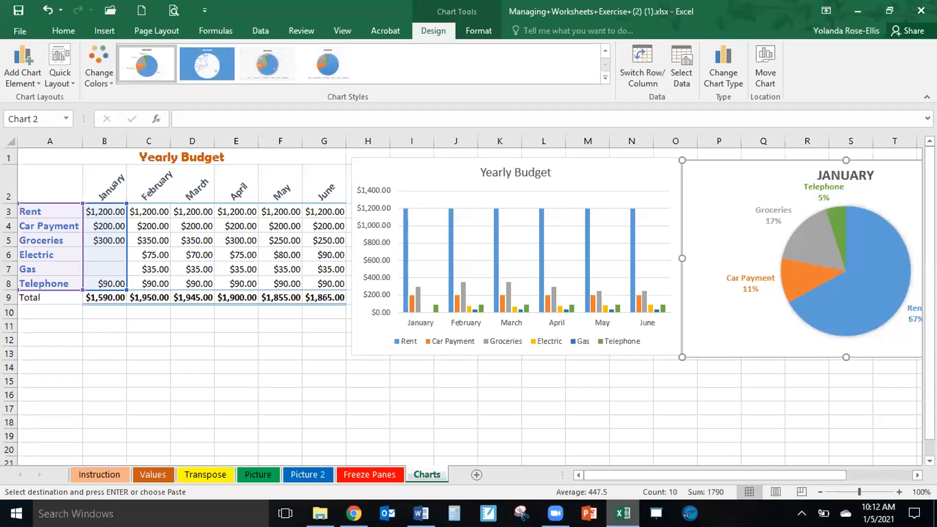
pyautogui.click(586, 458)
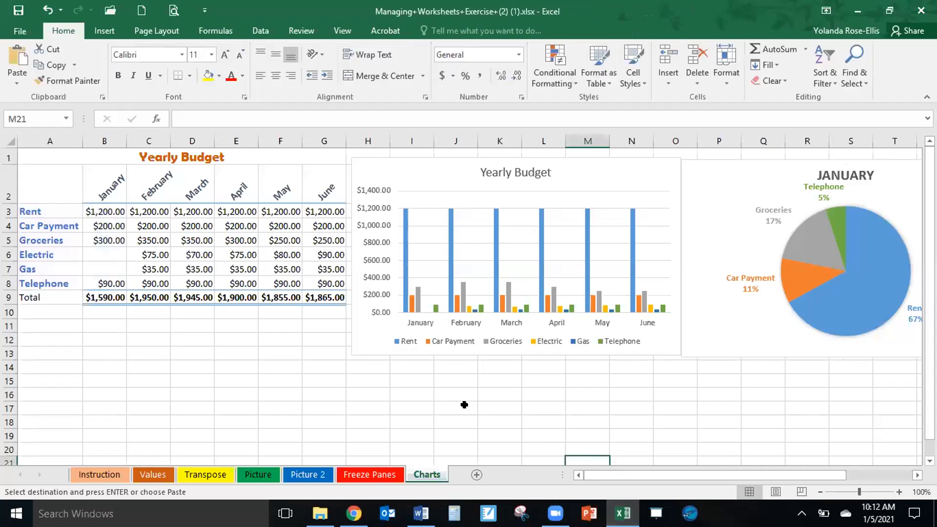
pyautogui.click(349, 372)
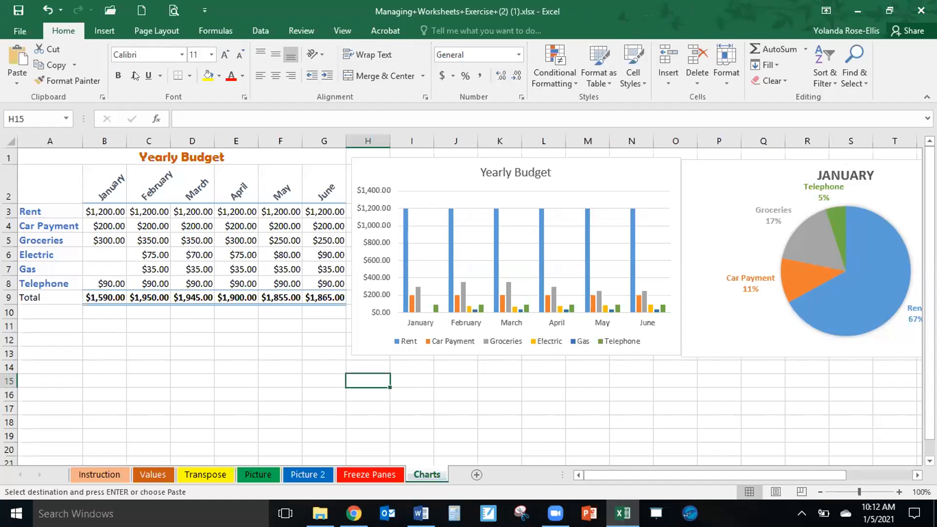
# Examine every page of the Charts sheet in print preview for split charts and return to the worksheet.
pyautogui.click(173, 9)
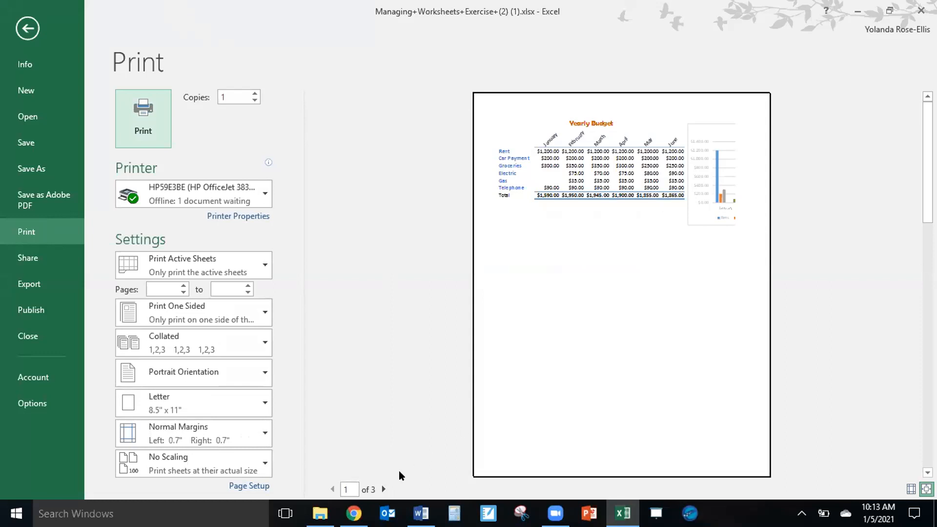
pyautogui.click(384, 489)
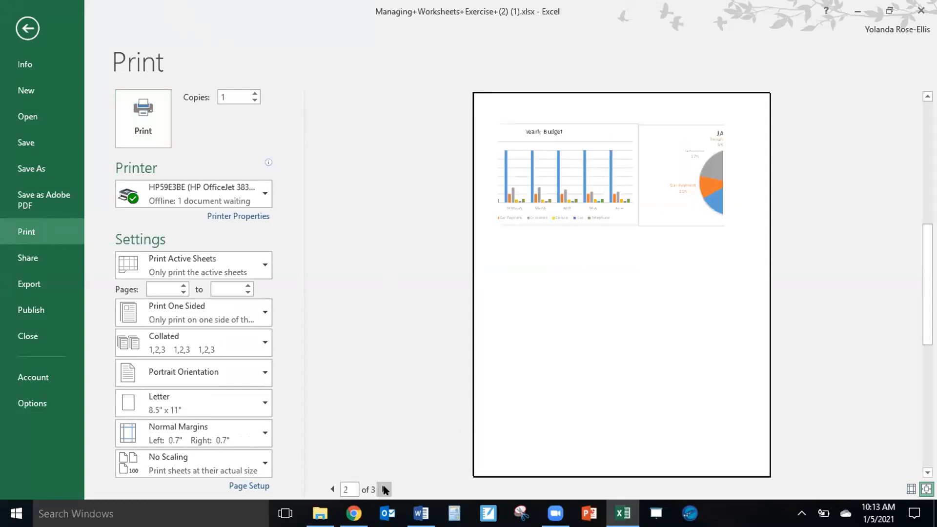
pyautogui.click(385, 489)
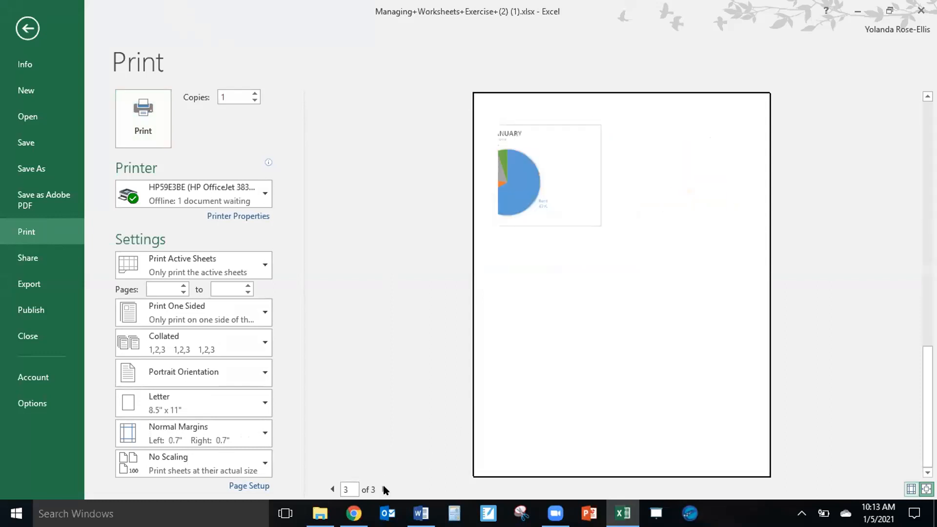
pyautogui.click(330, 489)
pyautogui.click(331, 489)
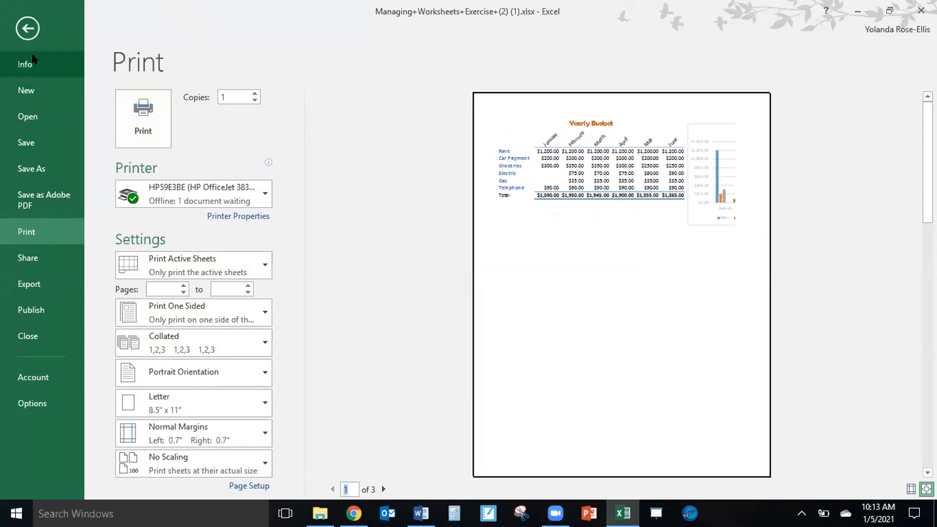
pyautogui.click(27, 28)
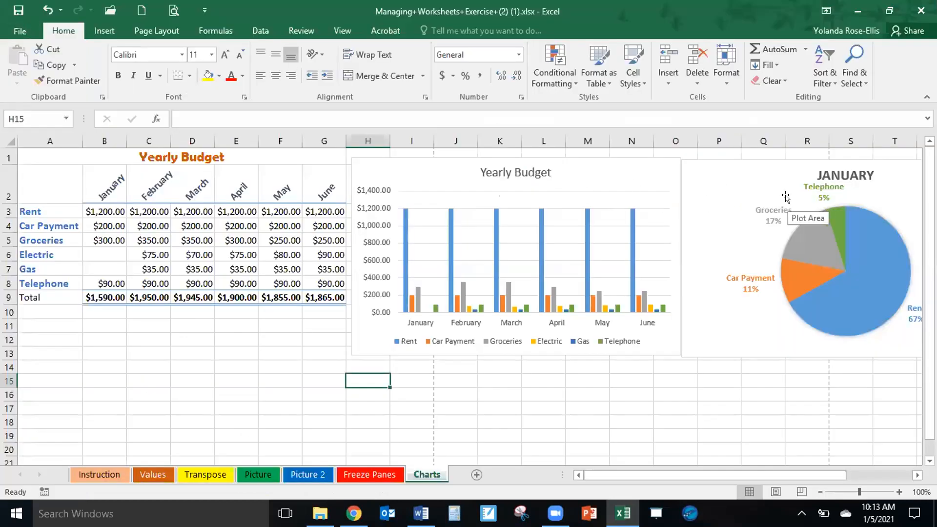
# Move the January pie chart directly below the Yearly Budget column chart and check the print preview of the selected chart.
pyautogui.moveTo(788, 164); pyautogui.dragTo(458, 372)
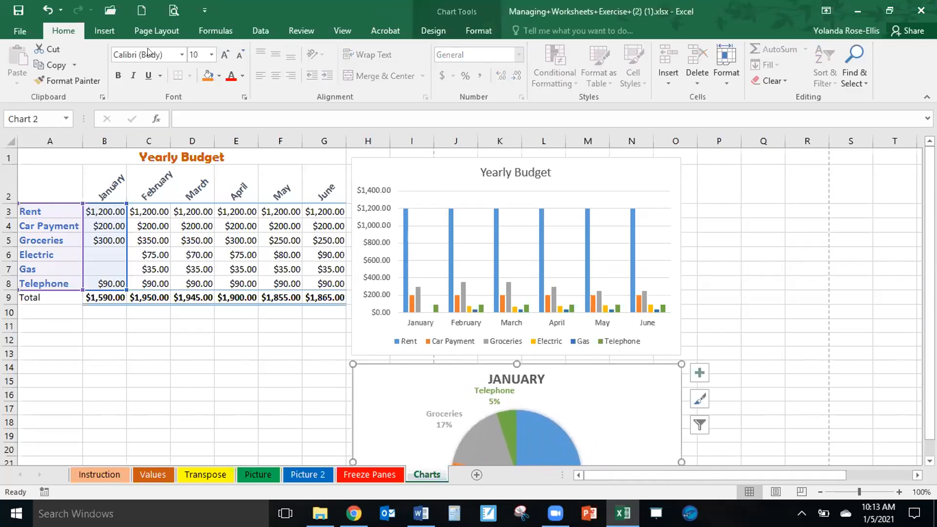
pyautogui.click(169, 15)
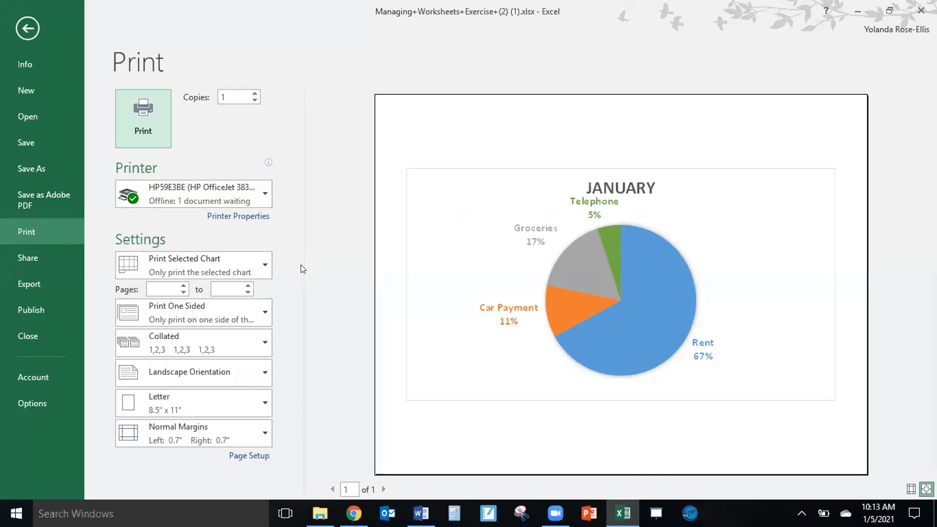
pyautogui.click(28, 28)
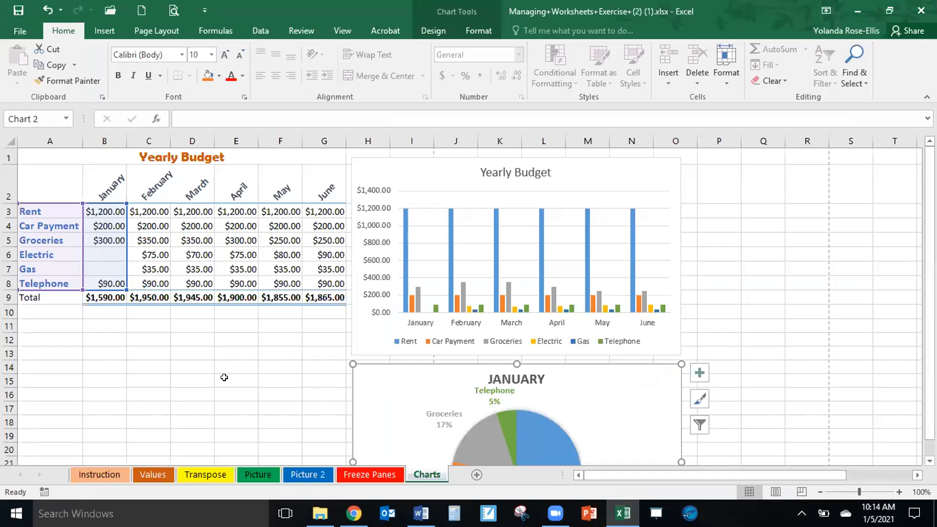
# Deselect the pie chart, examine the whole sheet's pages in print preview and return to the worksheet.
pyautogui.click(163, 375)
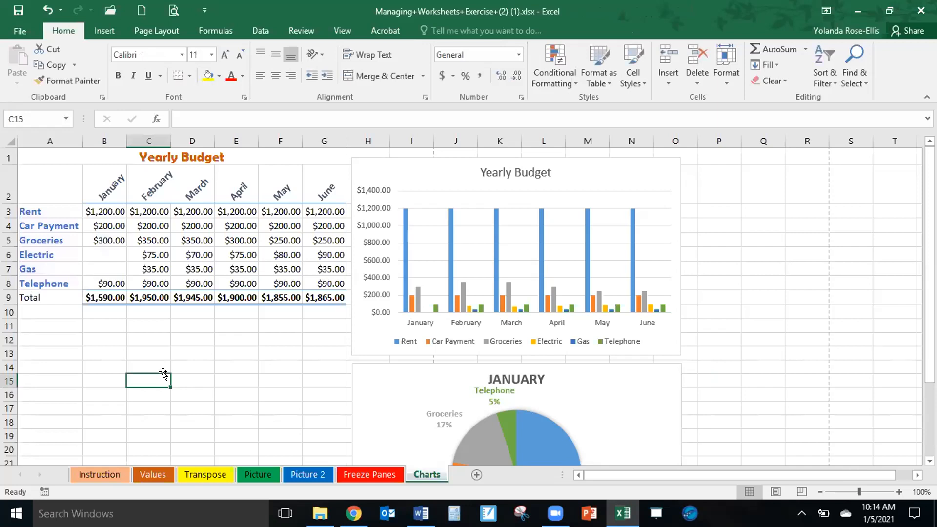
pyautogui.click(172, 9)
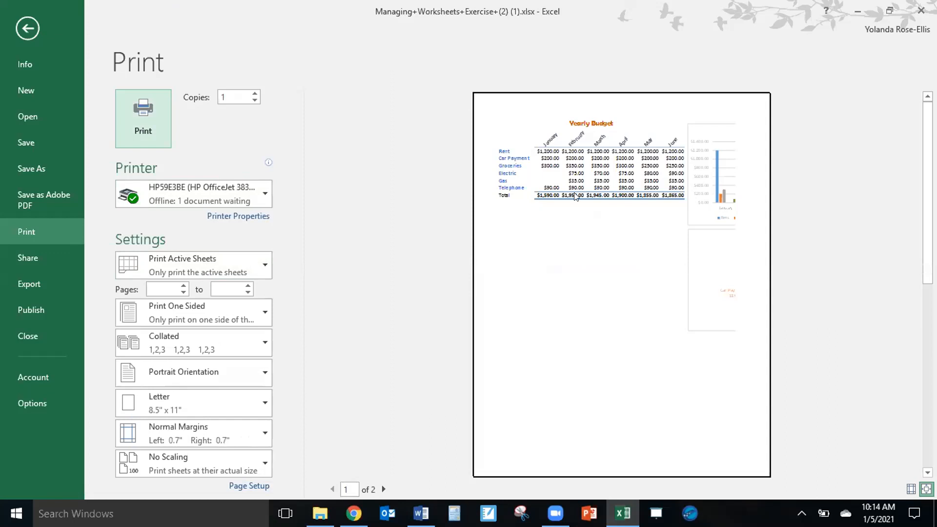
pyautogui.click(384, 489)
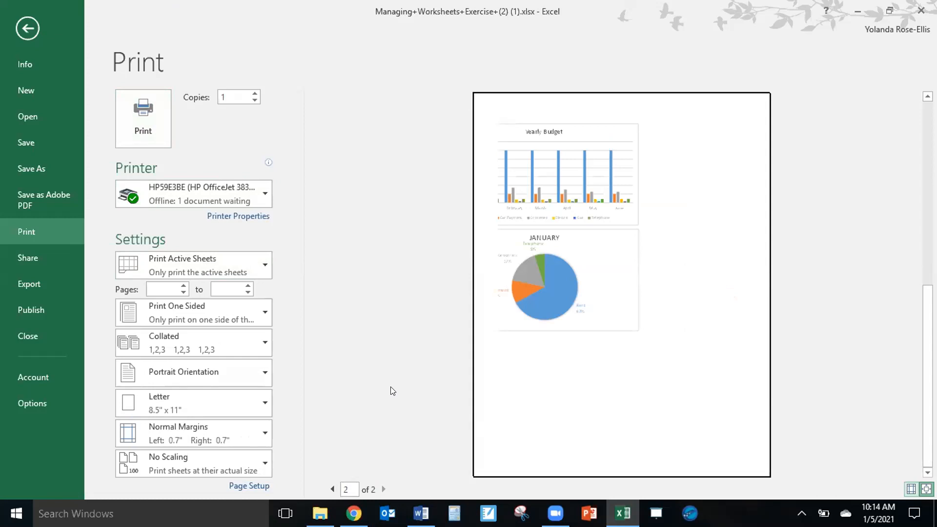
pyautogui.click(22, 27)
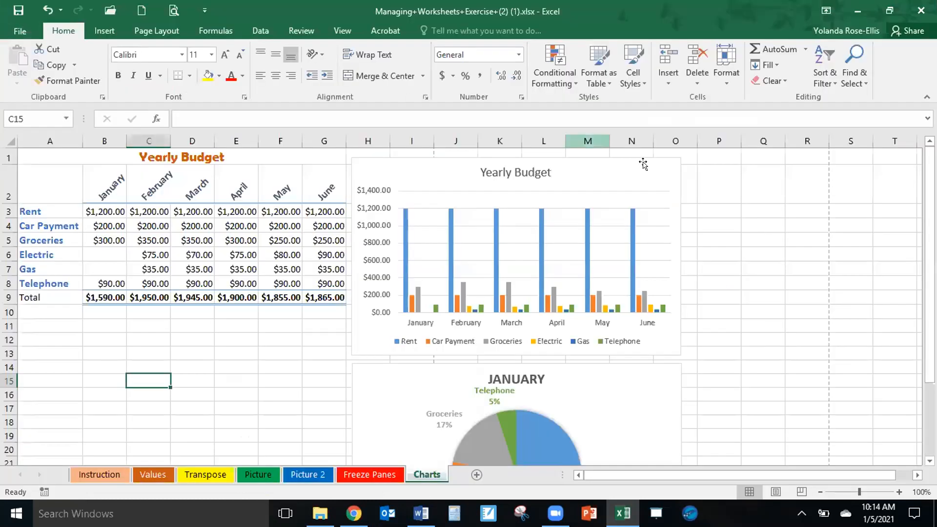
pyautogui.click(613, 192)
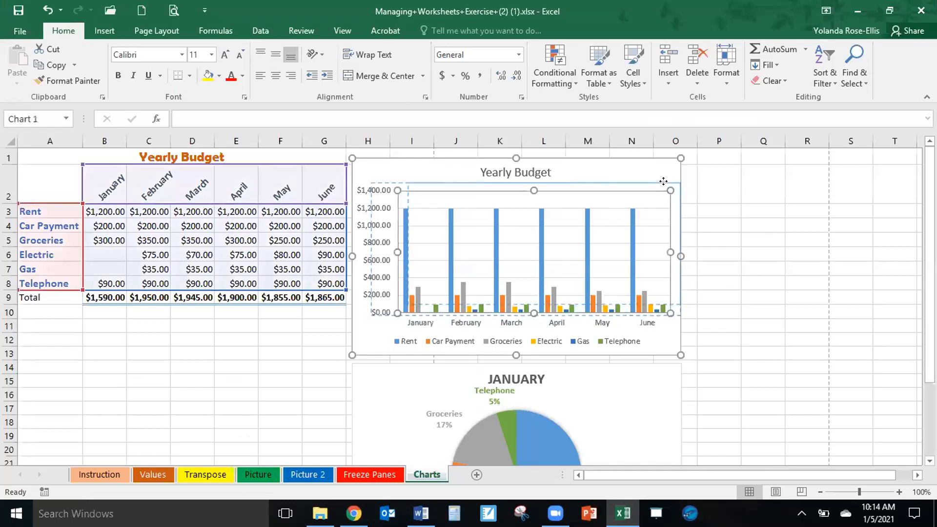
pyautogui.moveTo(664, 183); pyautogui.dragTo(674, 174)
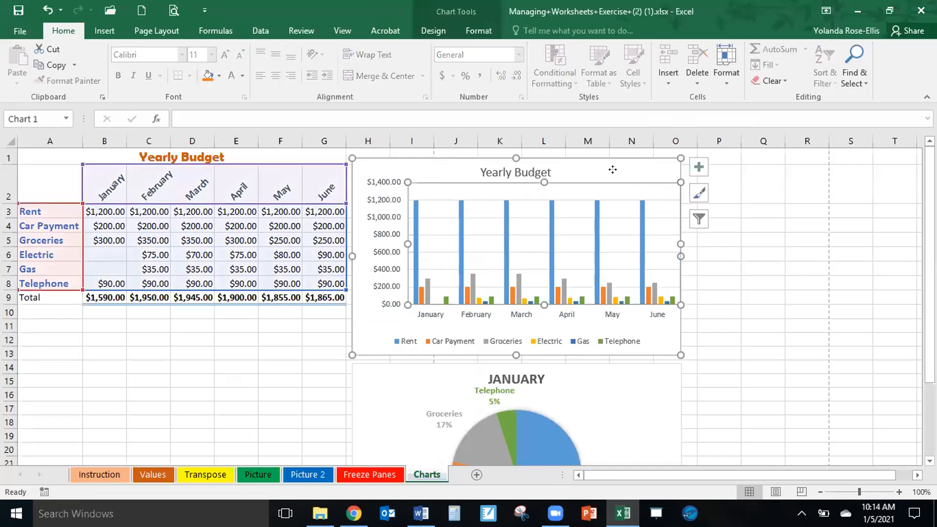
pyautogui.click(47, 9)
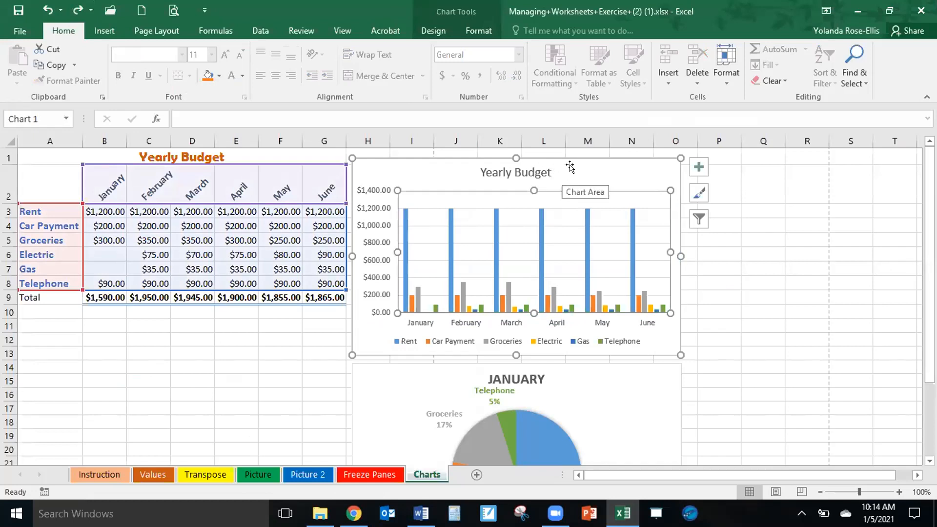
# Move the Yearly Budget column chart past the first page break to start at column J, and align the January pie chart below it.
pyautogui.moveTo(570, 166); pyautogui.dragTo(675, 161)
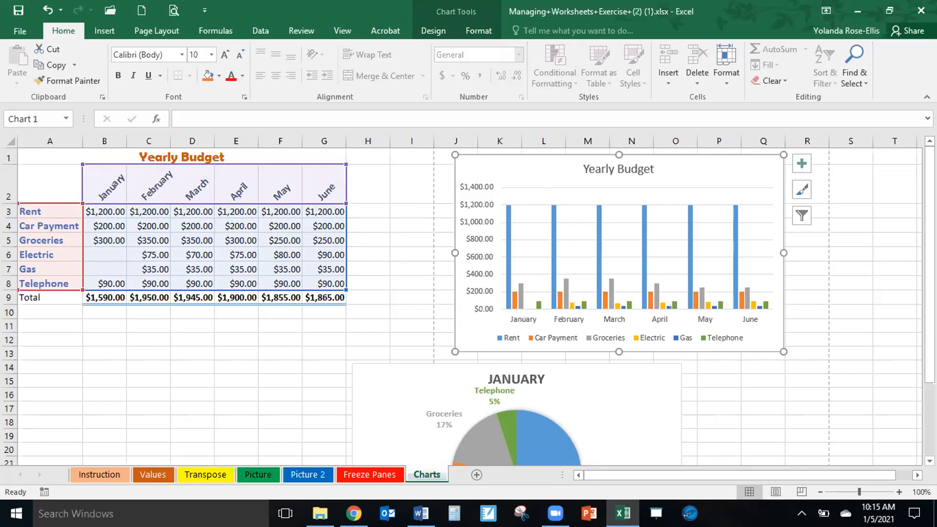
pyautogui.click(652, 390)
pyautogui.moveTo(652, 390); pyautogui.dragTo(753, 386)
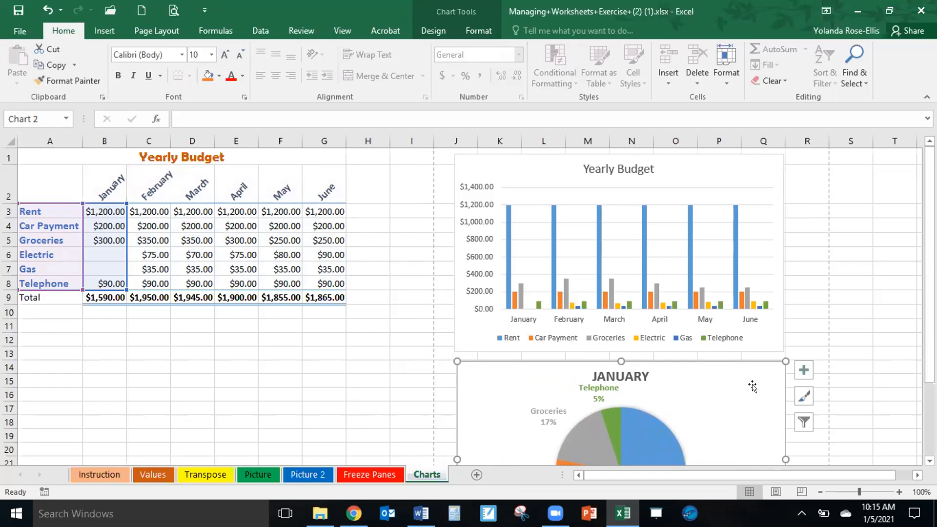
# Check the print preview with the repositioned January pie chart selected and return to the worksheet.
pyautogui.click(176, 15)
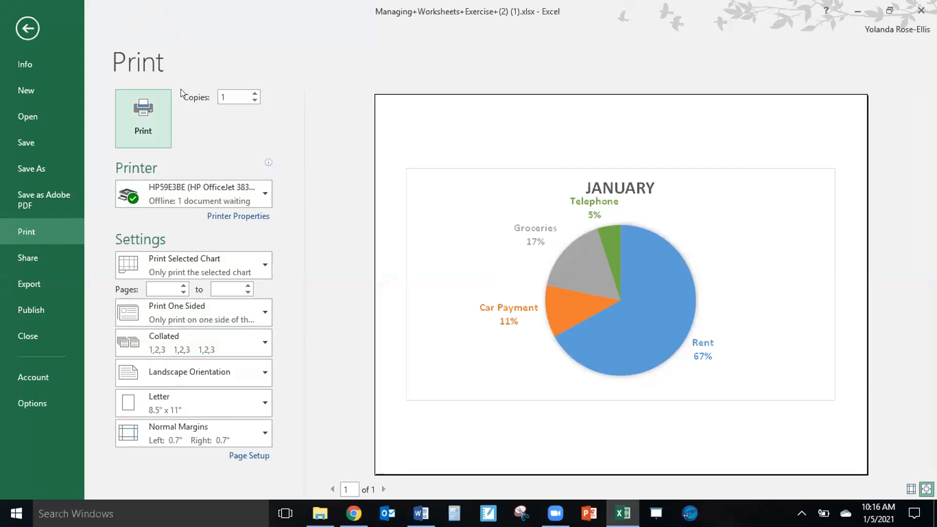
pyautogui.click(27, 28)
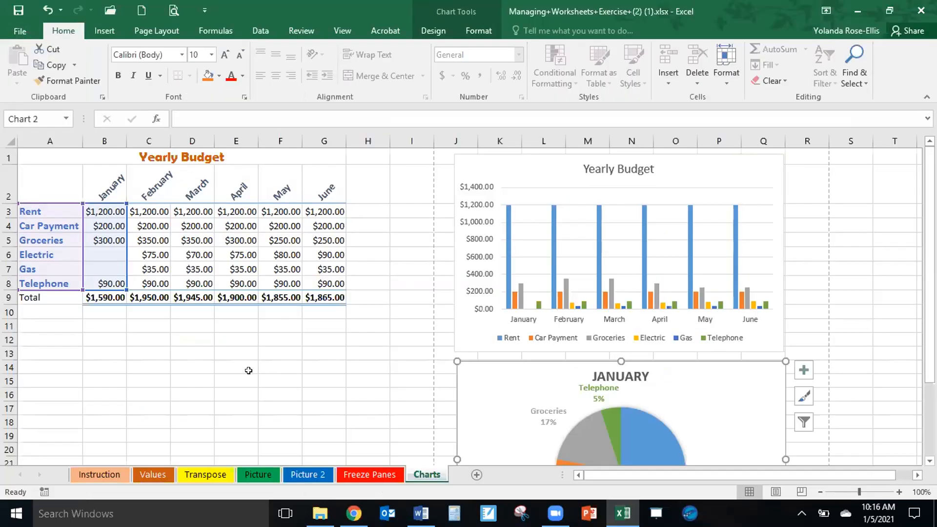
# Deselect the pie chart, examine both pages of the sheet in print preview and return to the worksheet.
pyautogui.click(227, 378)
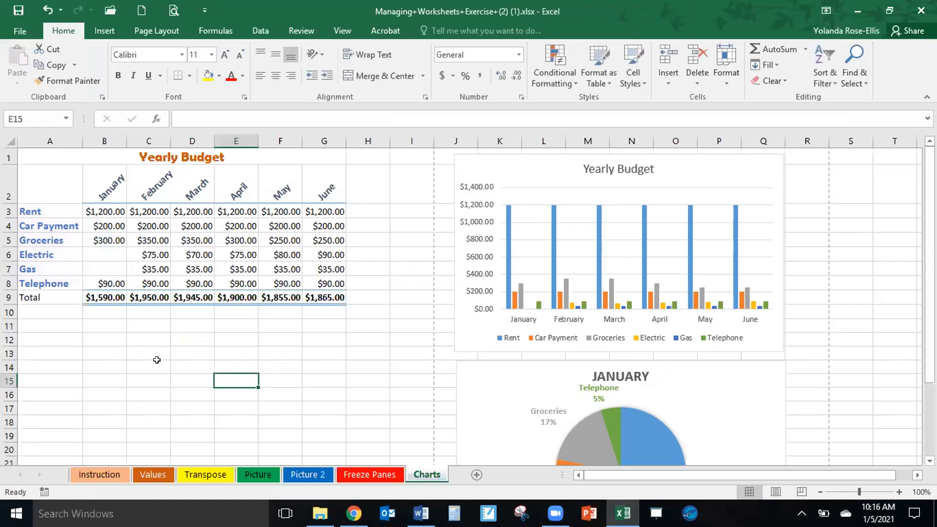
pyautogui.click(173, 10)
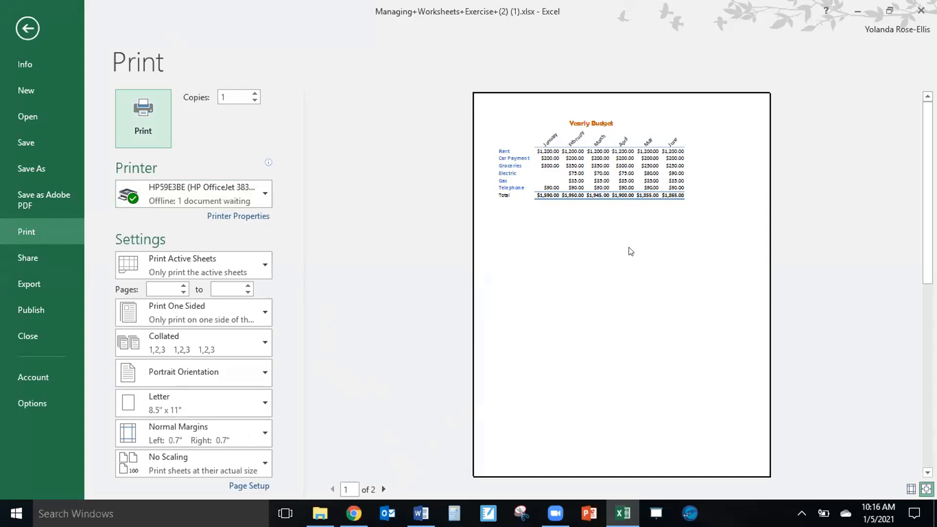
pyautogui.click(383, 490)
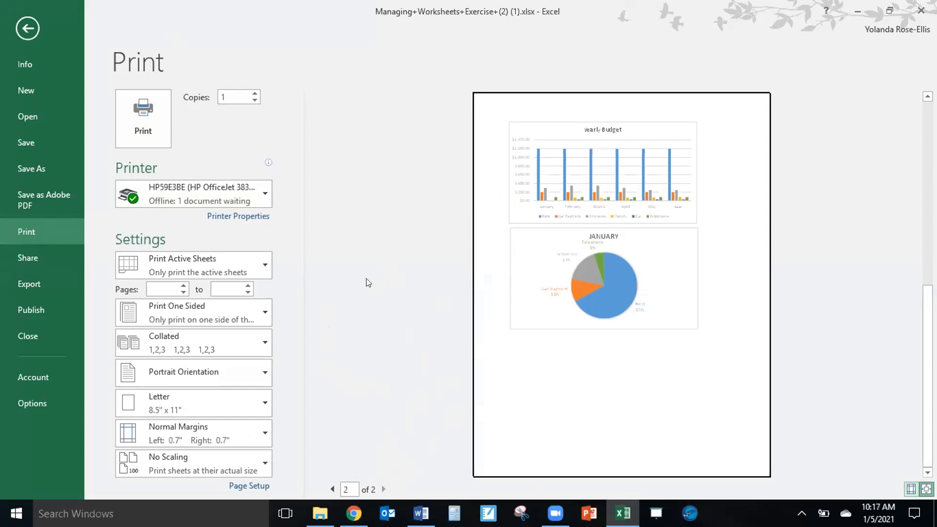
pyautogui.click(27, 28)
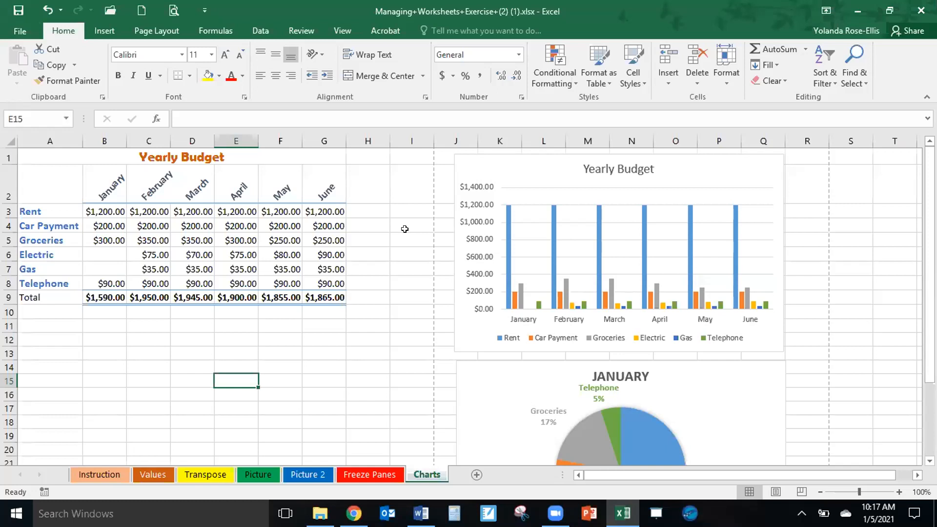
pyautogui.click(335, 30)
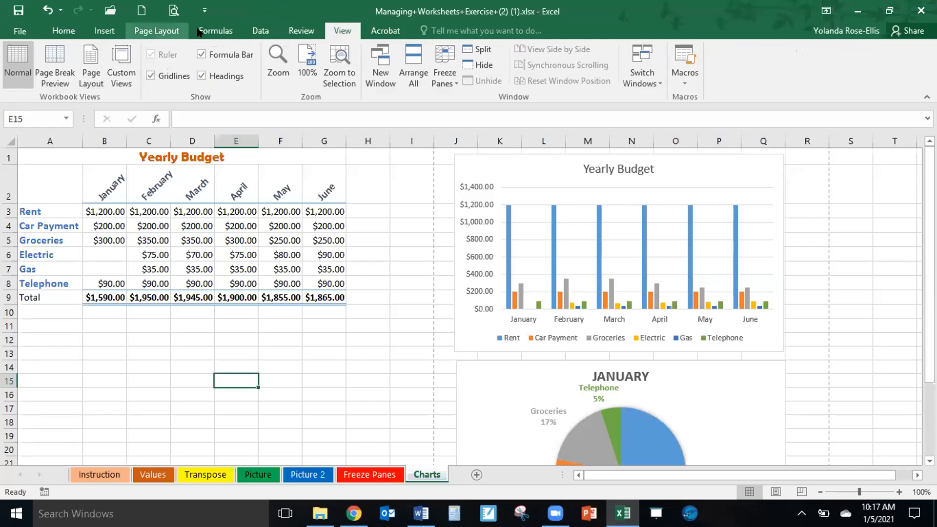
pyautogui.click(166, 30)
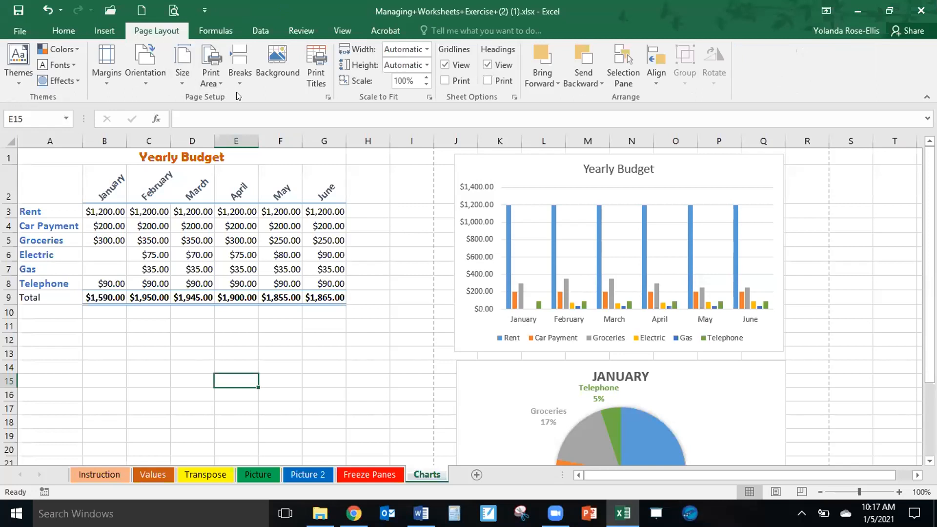
pyautogui.click(215, 83)
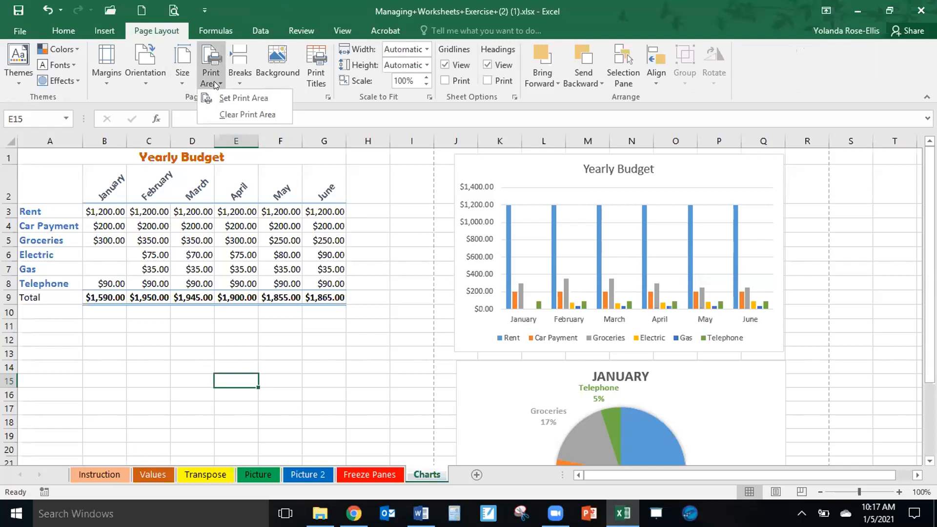
pyautogui.click(214, 81)
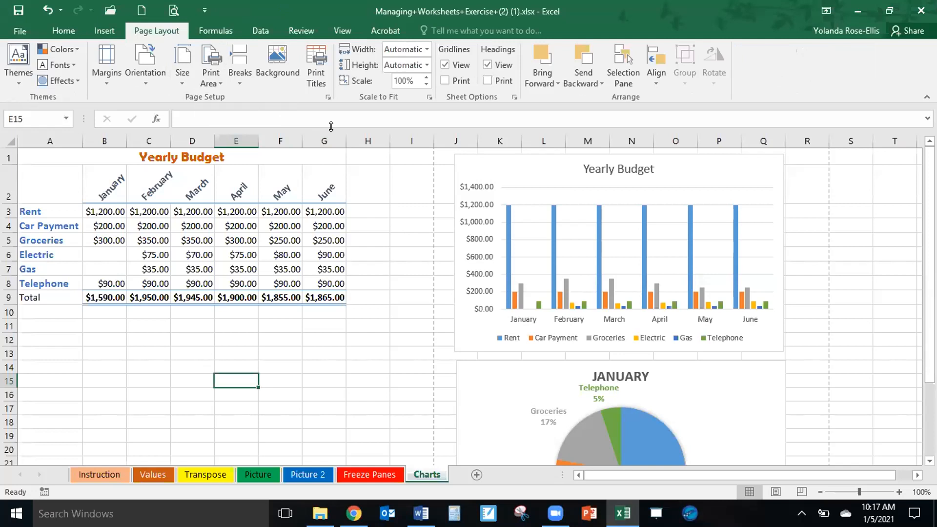
pyautogui.click(215, 78)
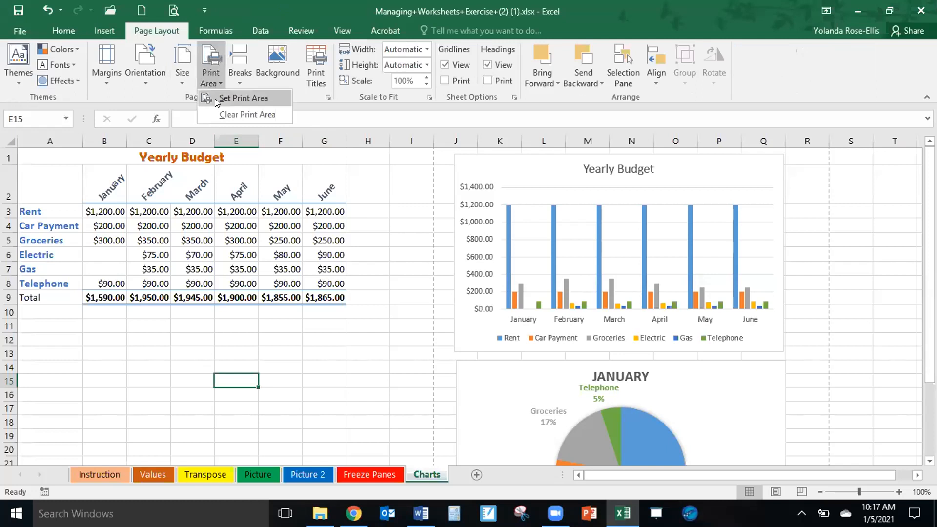
pyautogui.click(235, 100)
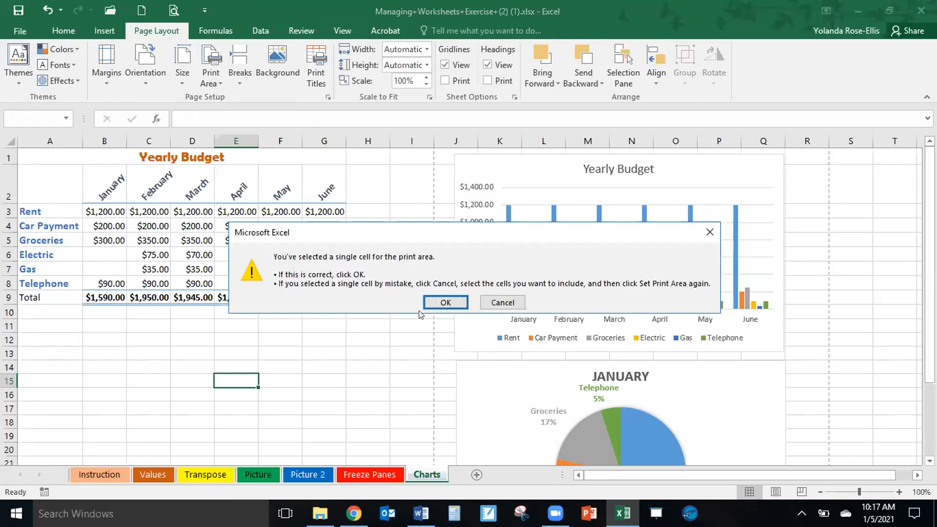
pyautogui.click(495, 303)
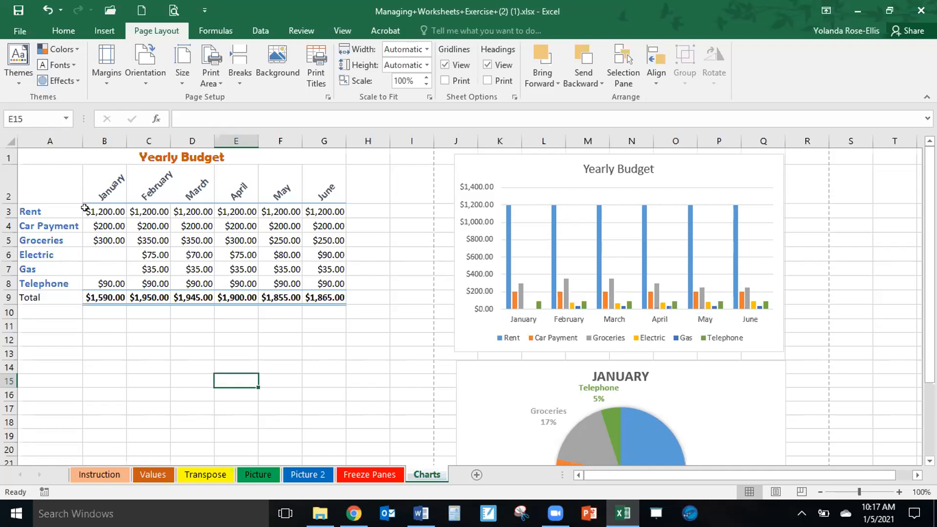
# Set the Yearly Budget table in A1:G9 as the print area, and check the print preview before returning to the worksheet.
pyautogui.click(29, 156)
pyautogui.moveTo(30, 156); pyautogui.dragTo(20, 292)
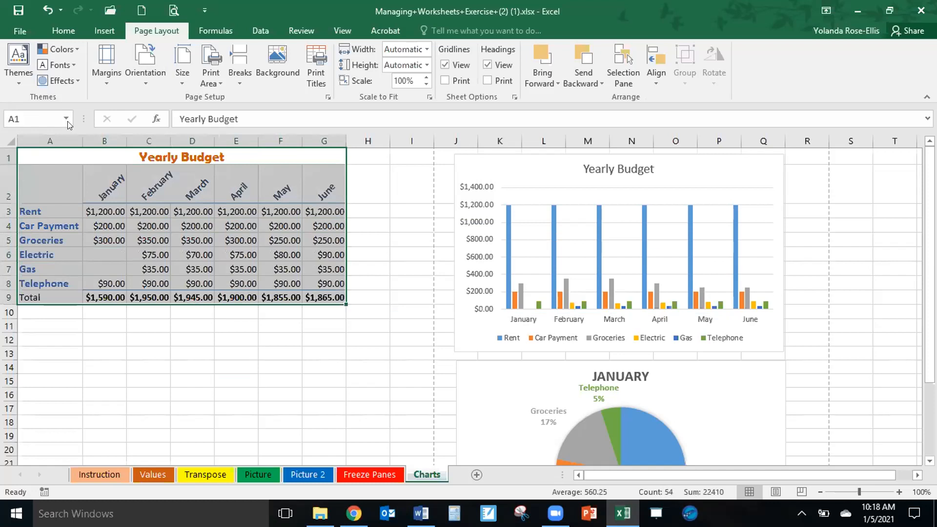
pyautogui.click(215, 83)
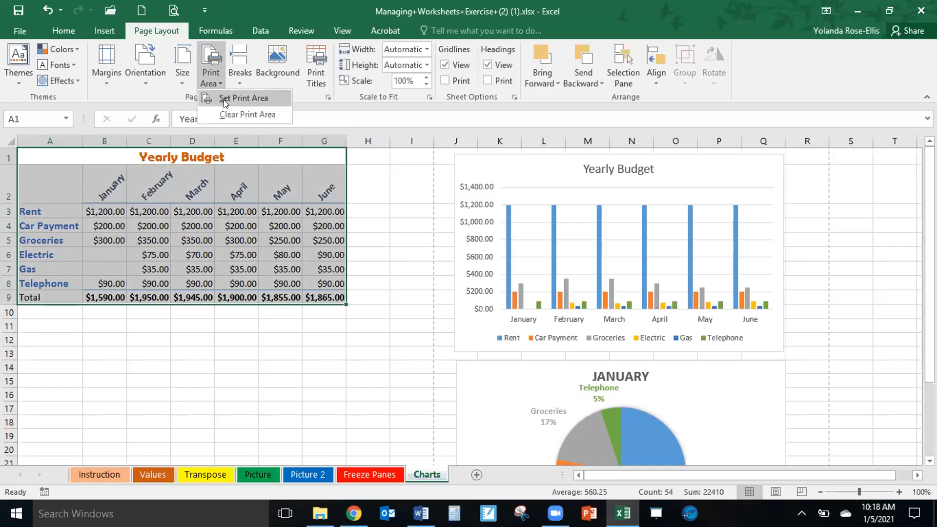
pyautogui.click(224, 99)
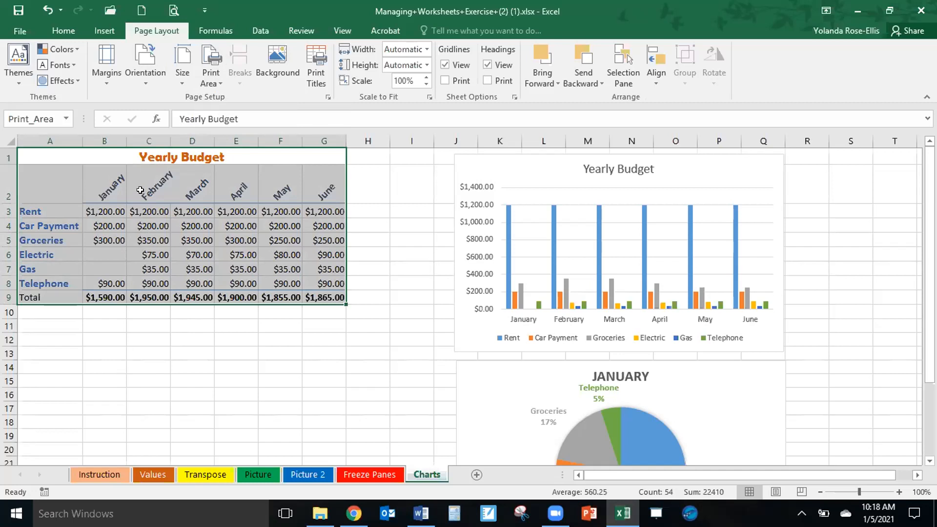
pyautogui.click(172, 9)
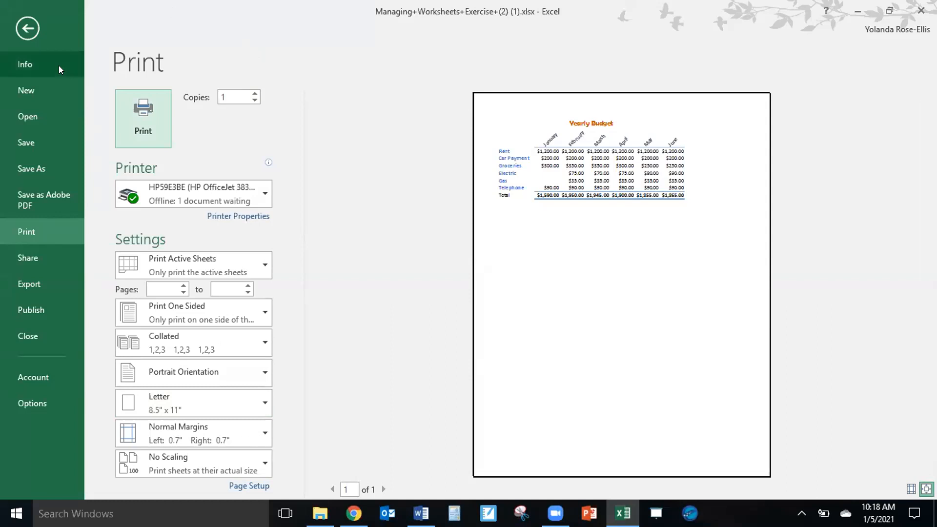
pyautogui.click(27, 28)
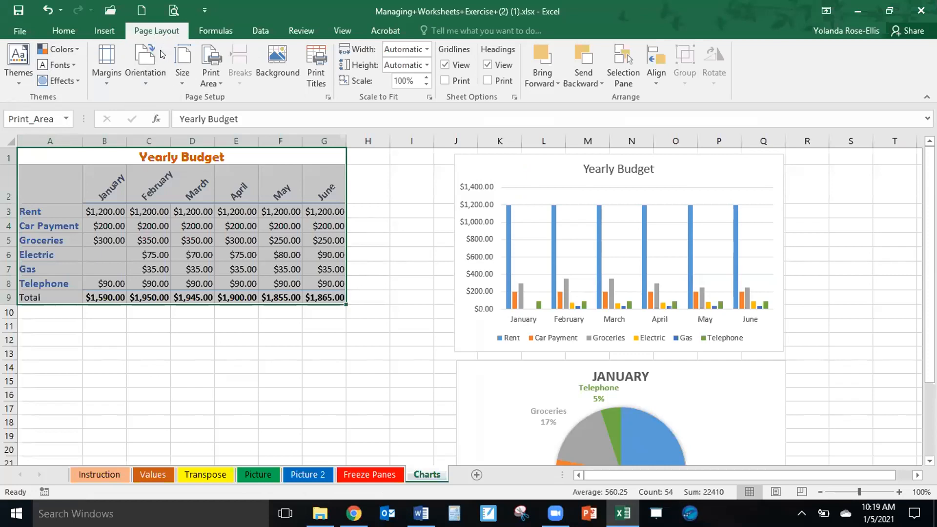
# Clear the print area, and check the print preview with only the January figures in A2:B9 selected.
pyautogui.click(215, 83)
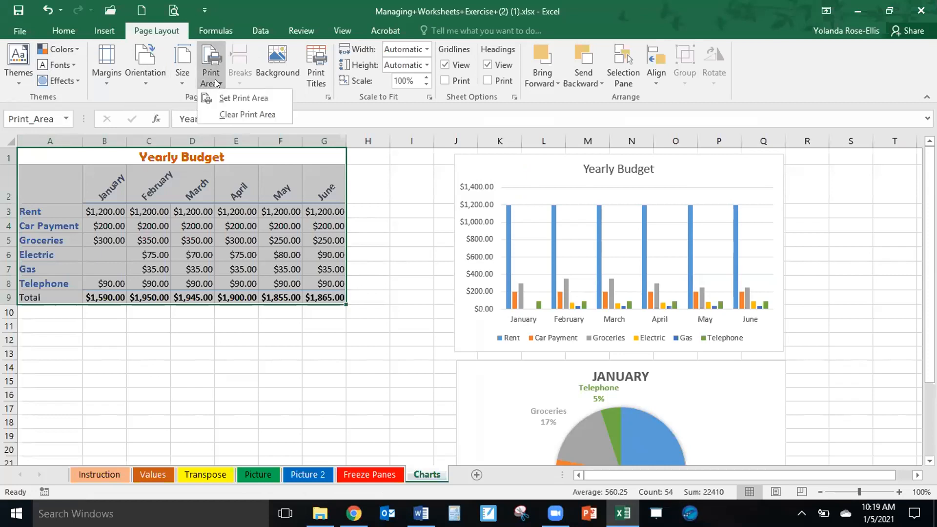
pyautogui.click(233, 114)
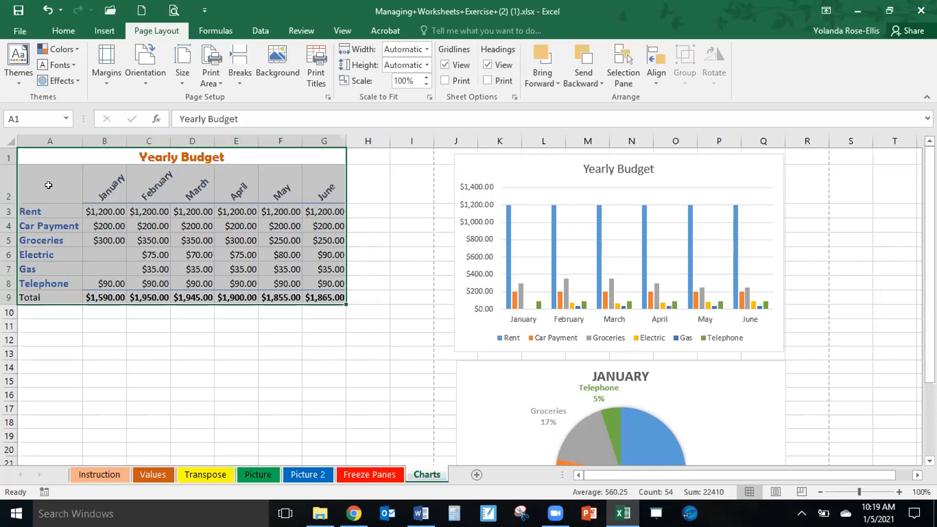
pyautogui.moveTo(48, 185); pyautogui.dragTo(93, 291)
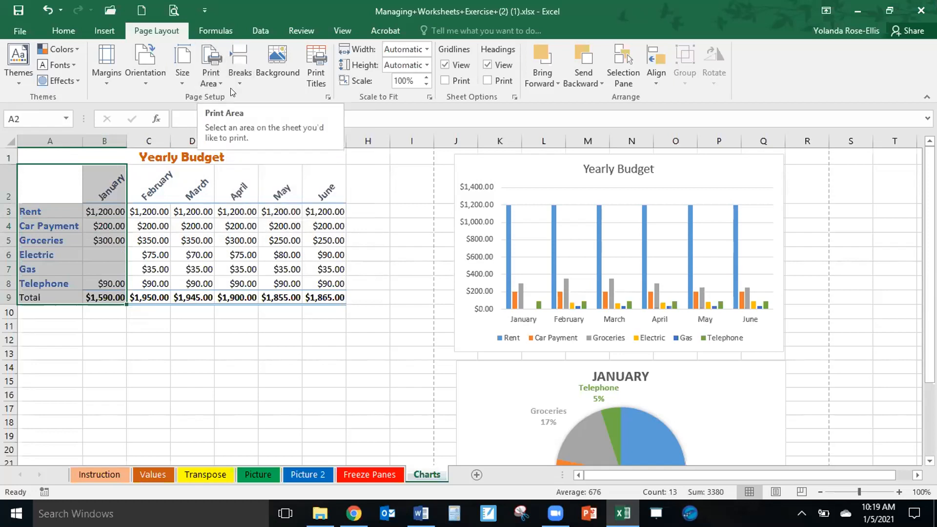
pyautogui.click(173, 10)
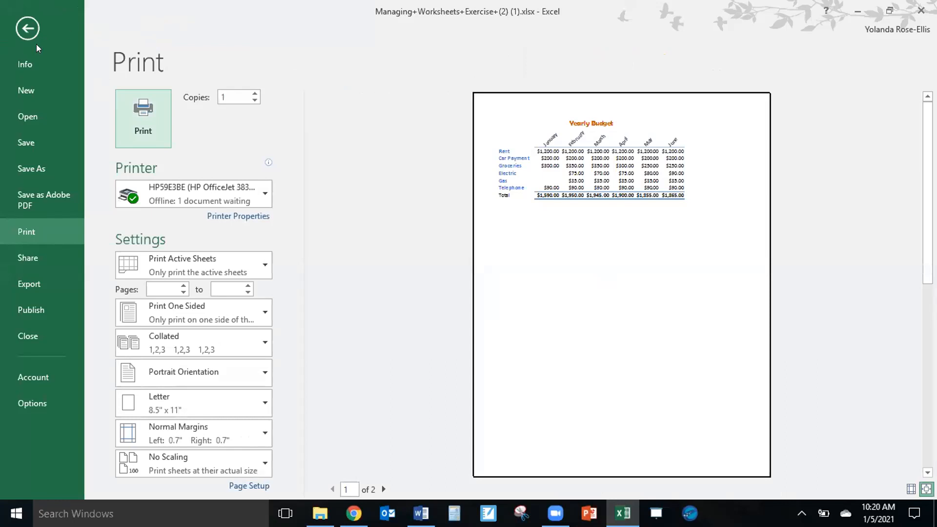
pyautogui.click(27, 28)
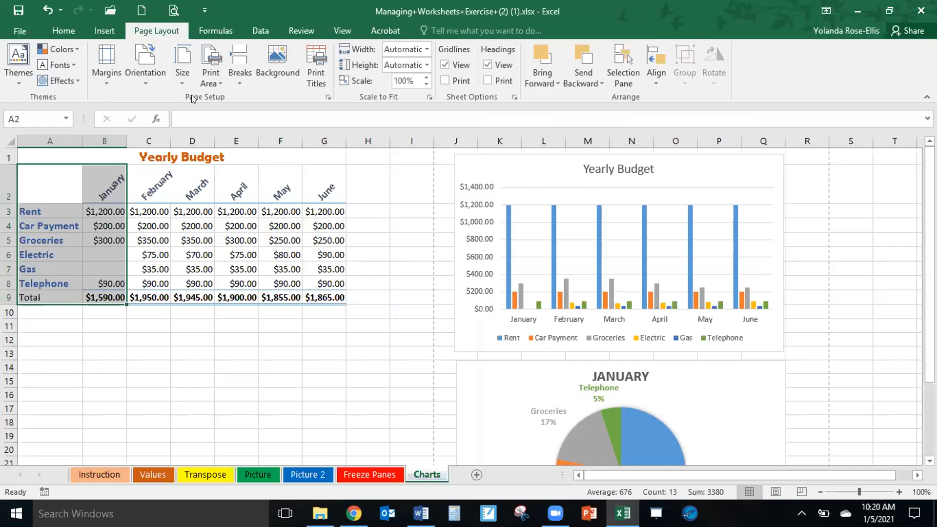
# Set the selected January range A2:B9 as the print area, and check its print preview before returning to the worksheet.
pyautogui.click(216, 76)
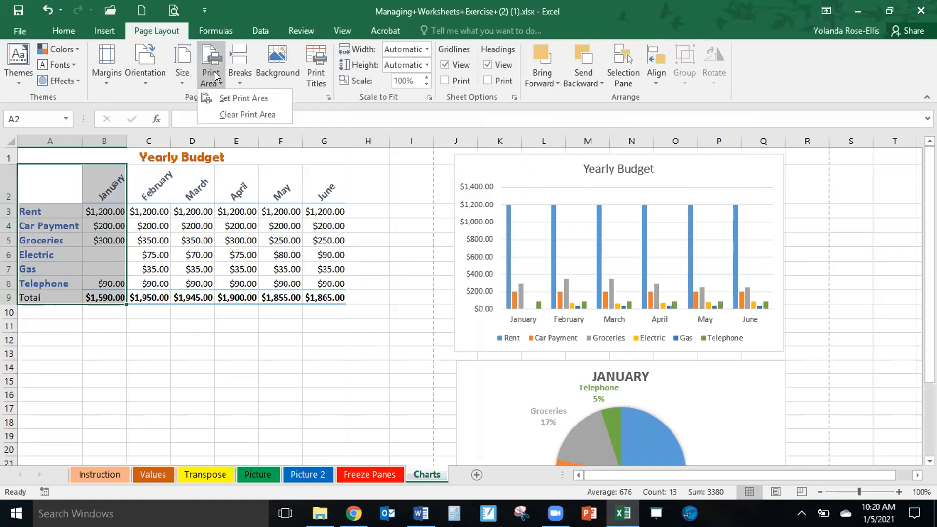
pyautogui.click(245, 99)
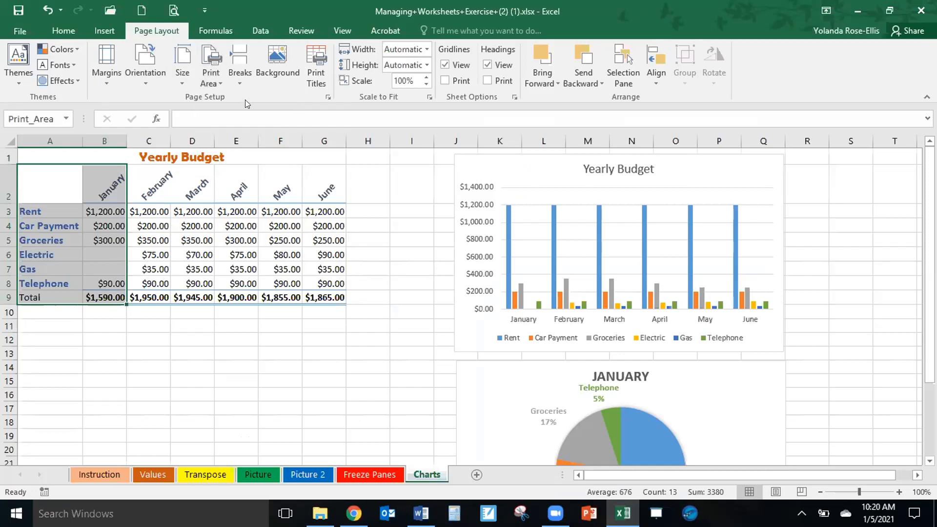
pyautogui.click(67, 120)
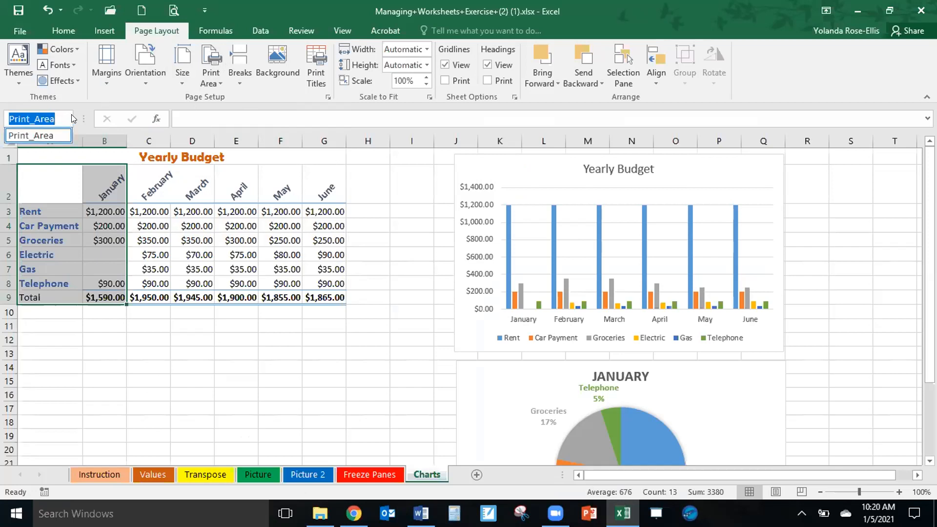
pyautogui.press('Escape')
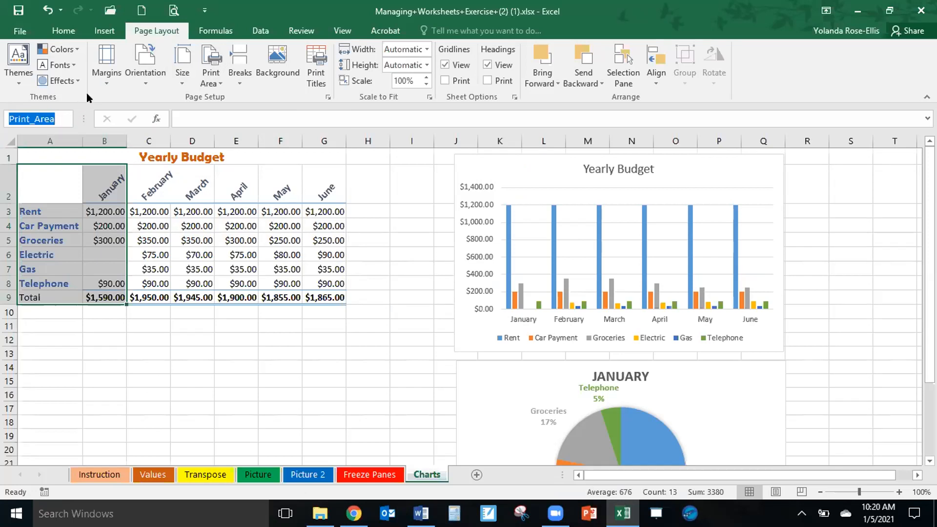
pyautogui.click(172, 9)
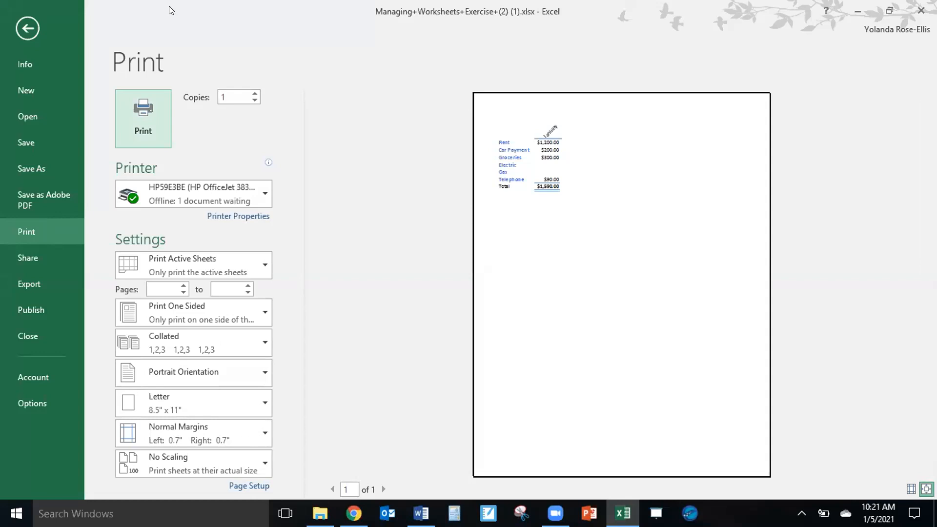
pyautogui.click(27, 28)
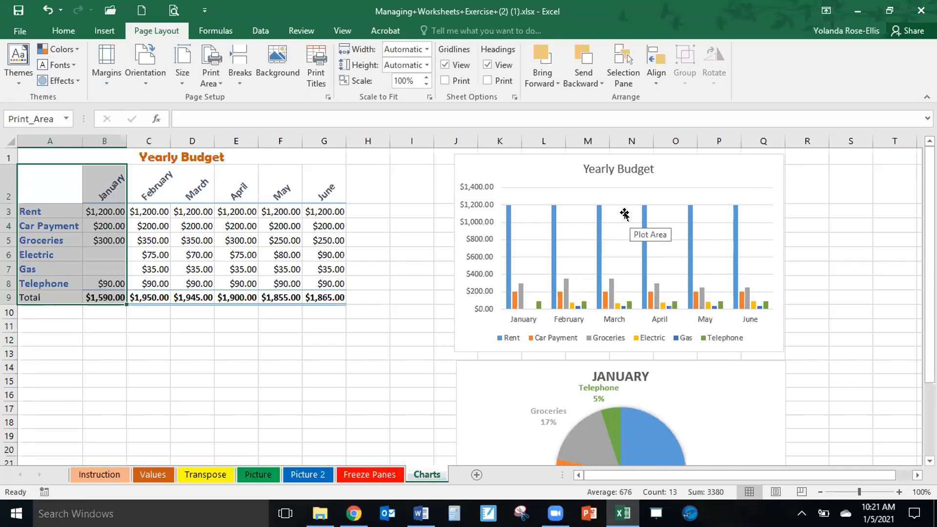
# Preview the selected Yearly Budget column chart for printing, and examine the print scope, one- or two-sided and orientation options without changing them.
pyautogui.click(734, 171)
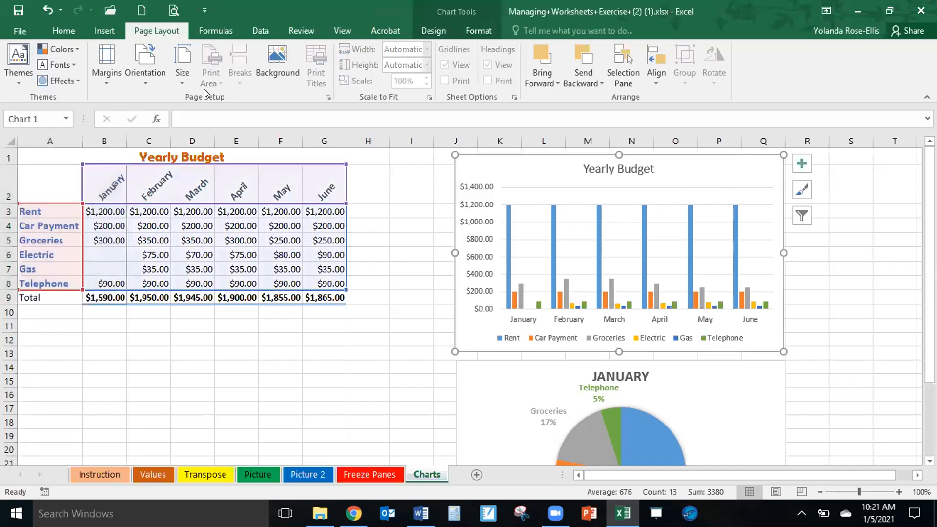
pyautogui.click(175, 9)
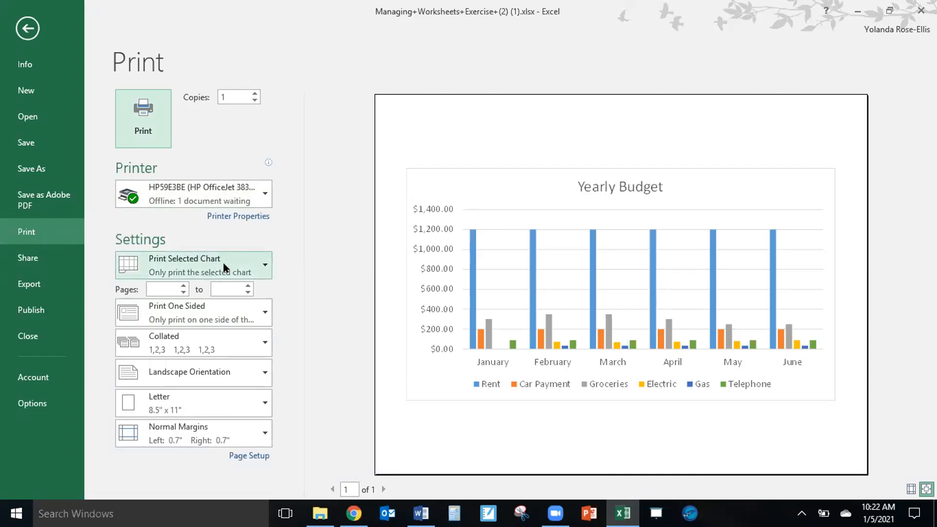
pyautogui.click(262, 264)
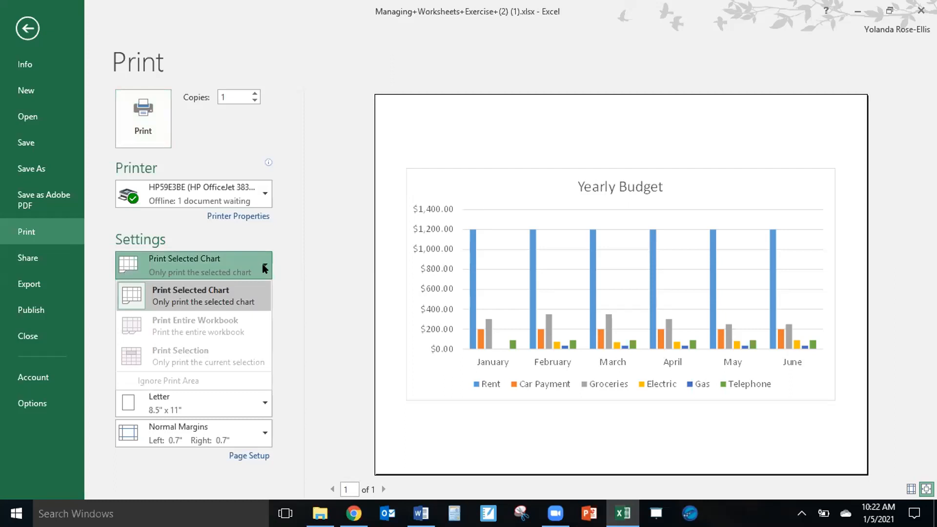
pyautogui.click(262, 264)
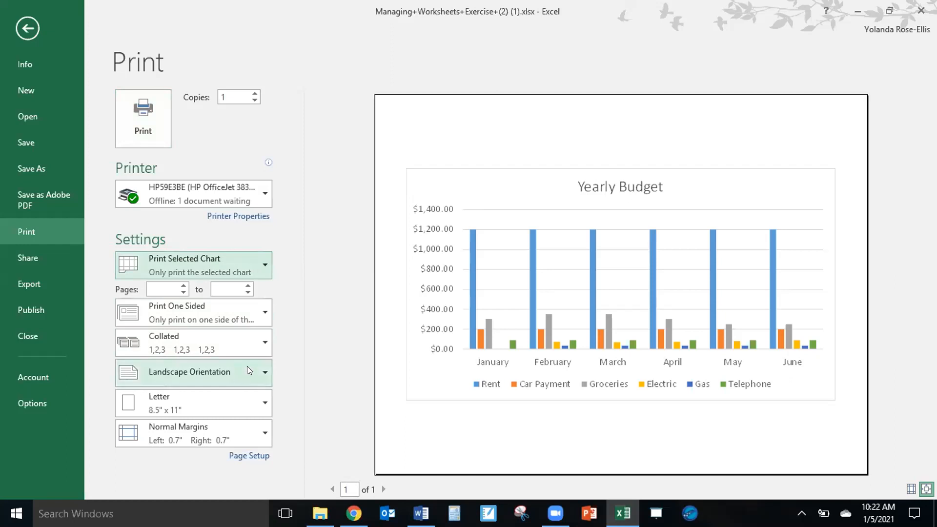
pyautogui.click(247, 311)
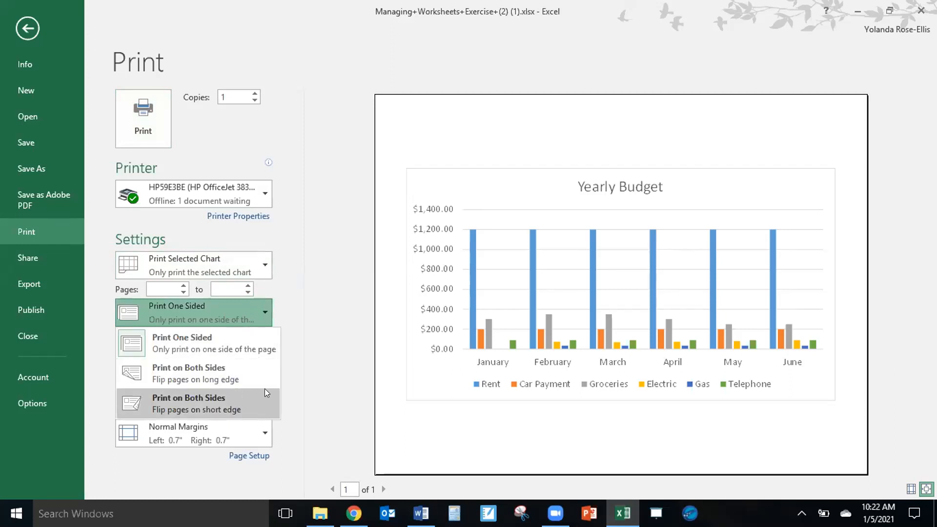
pyautogui.click(335, 304)
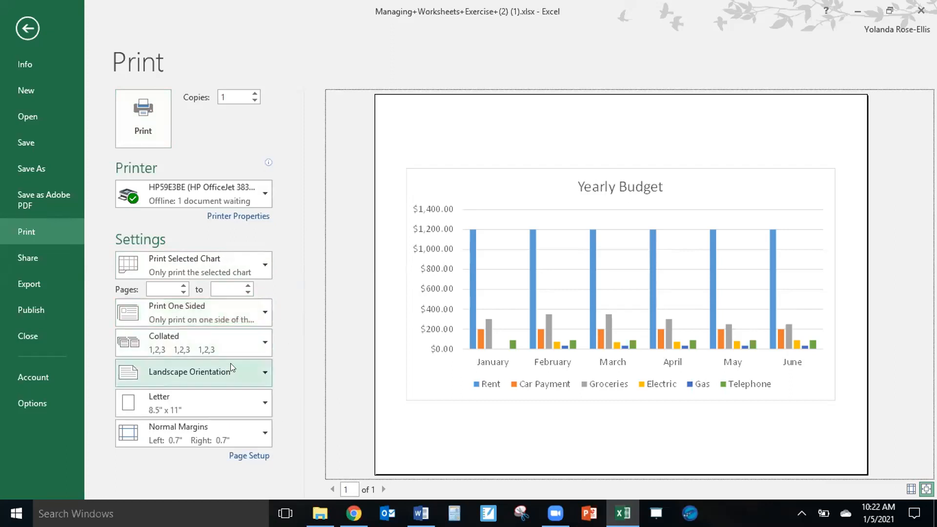
pyautogui.click(256, 373)
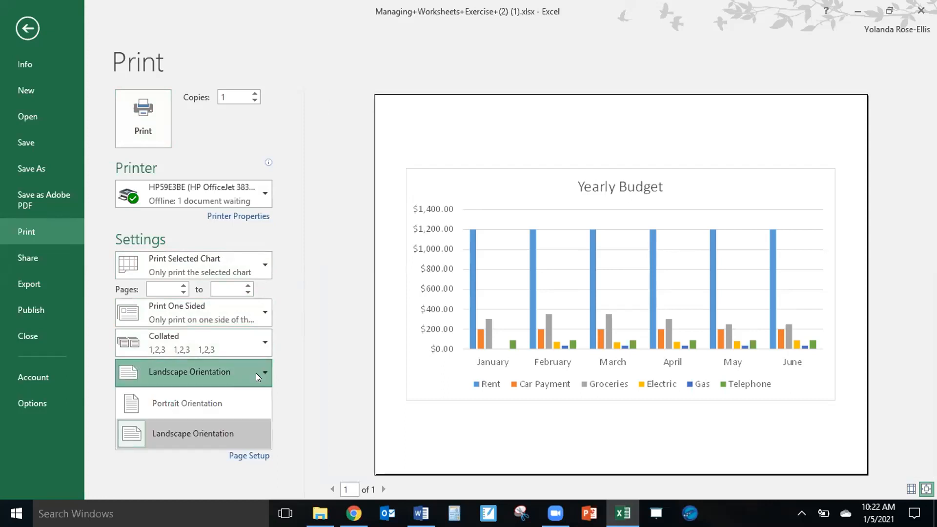
pyautogui.click(320, 347)
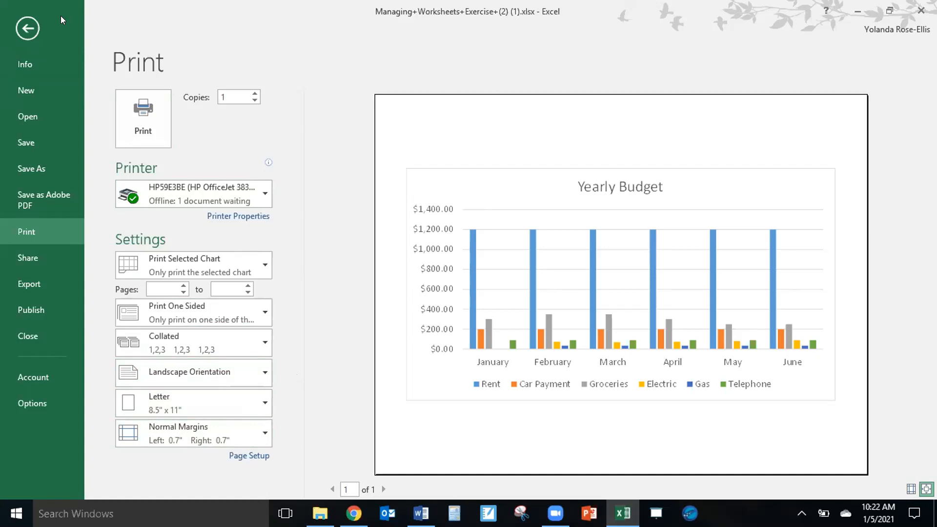
pyautogui.click(27, 28)
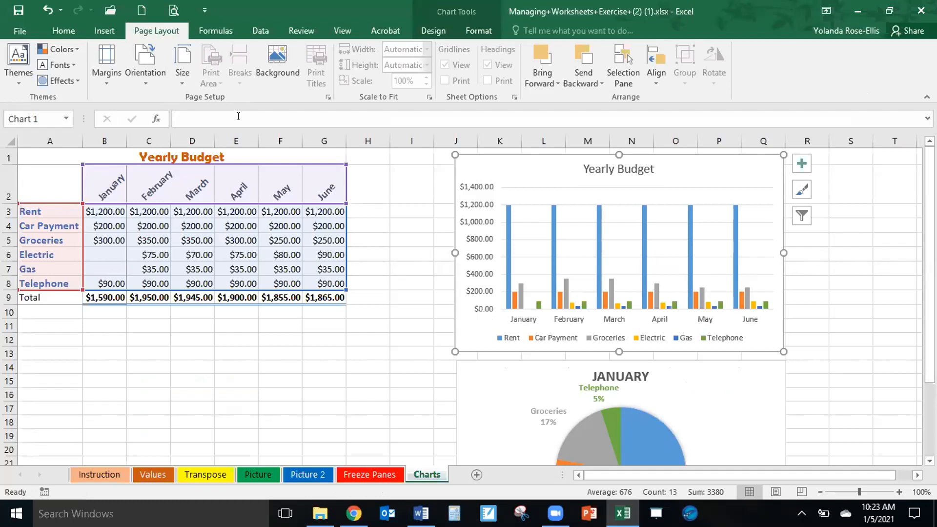
# Deselect the column chart and clear the print area from the Charts sheet.
pyautogui.click(139, 355)
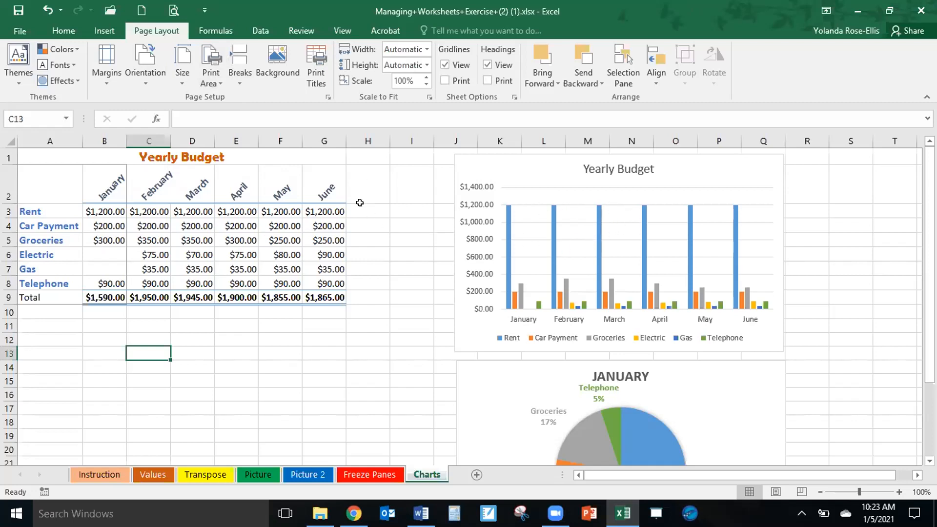
pyautogui.click(218, 77)
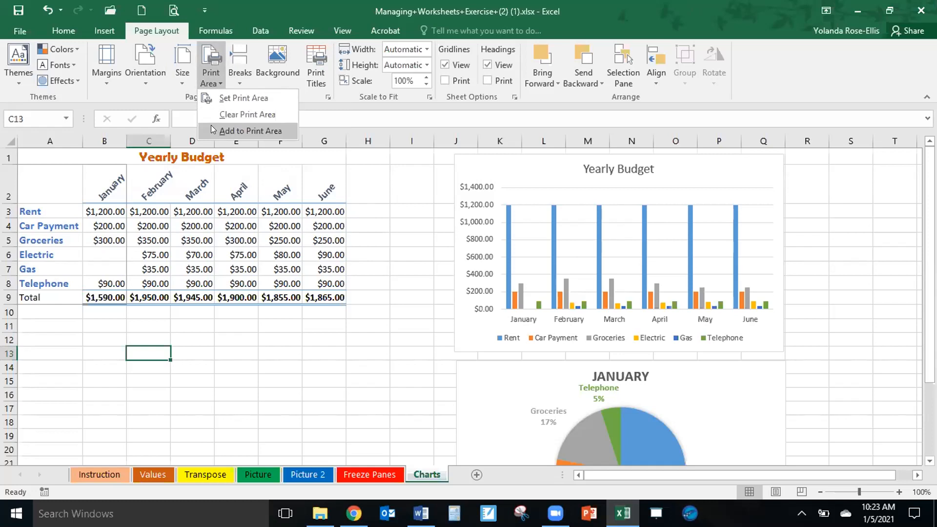
pyautogui.click(242, 115)
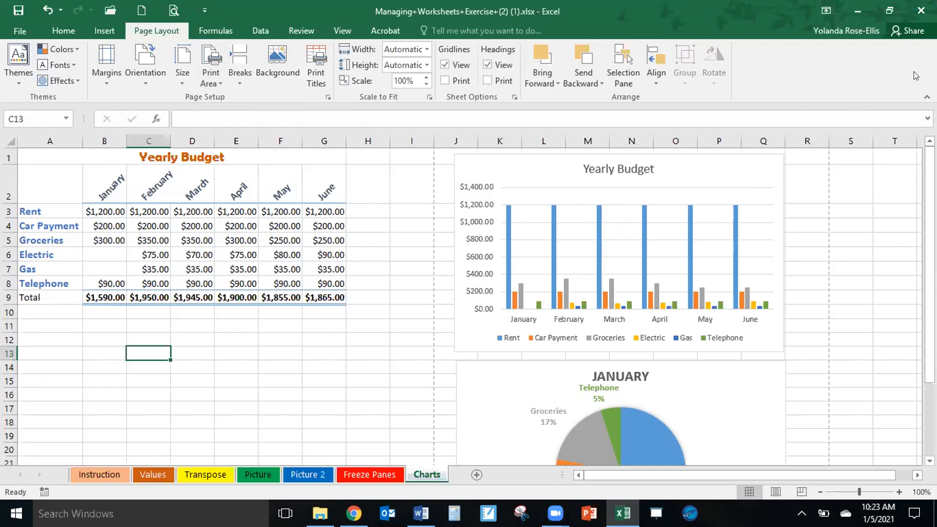
pyautogui.click(764, 183)
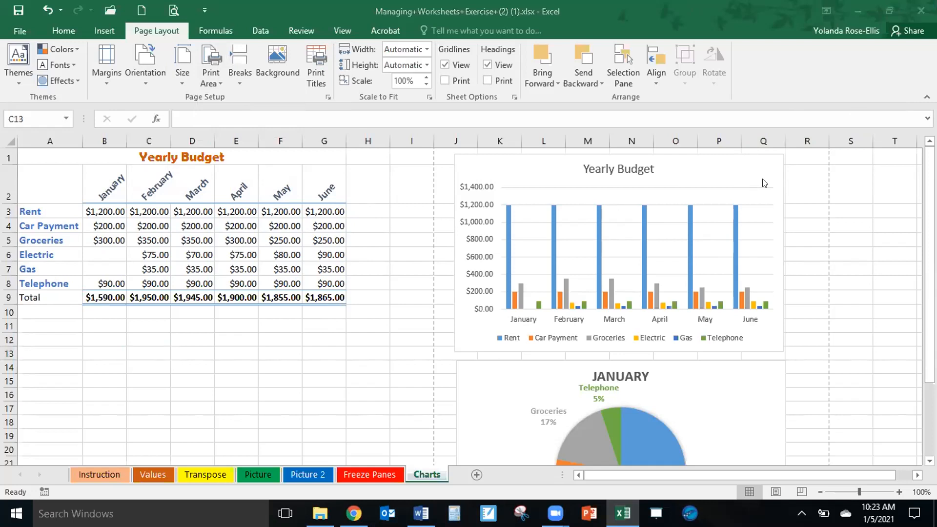
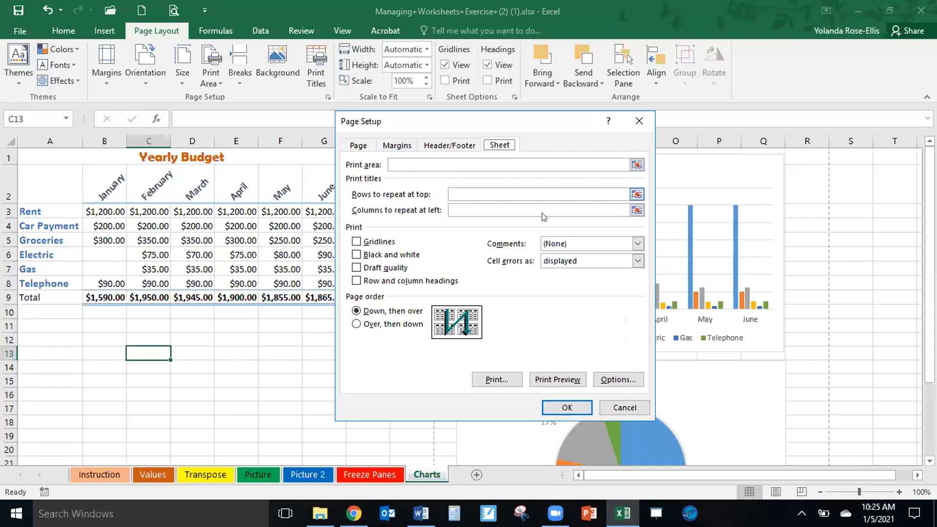
# Close Page Setup without changes, switch to the Freeze Panes sheet, and examine how far its budget table extends across and down.
pyautogui.click(621, 409)
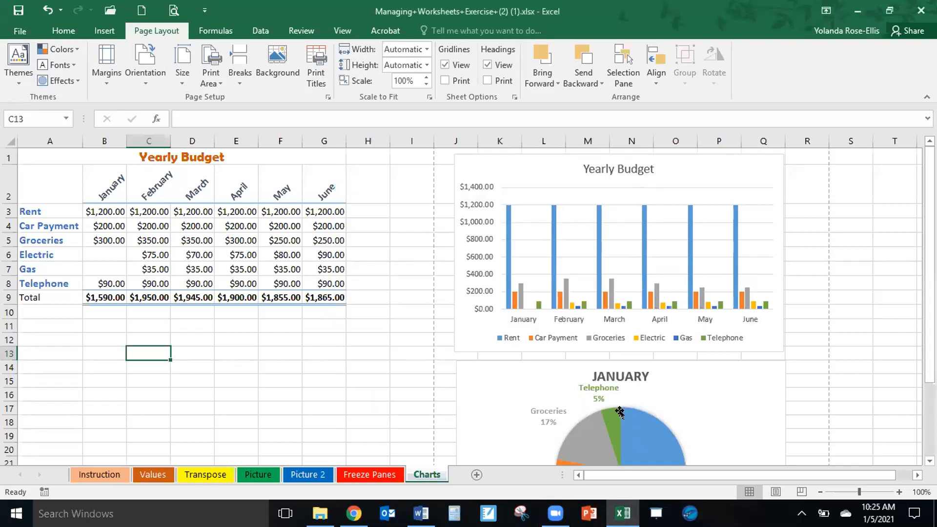
pyautogui.click(373, 475)
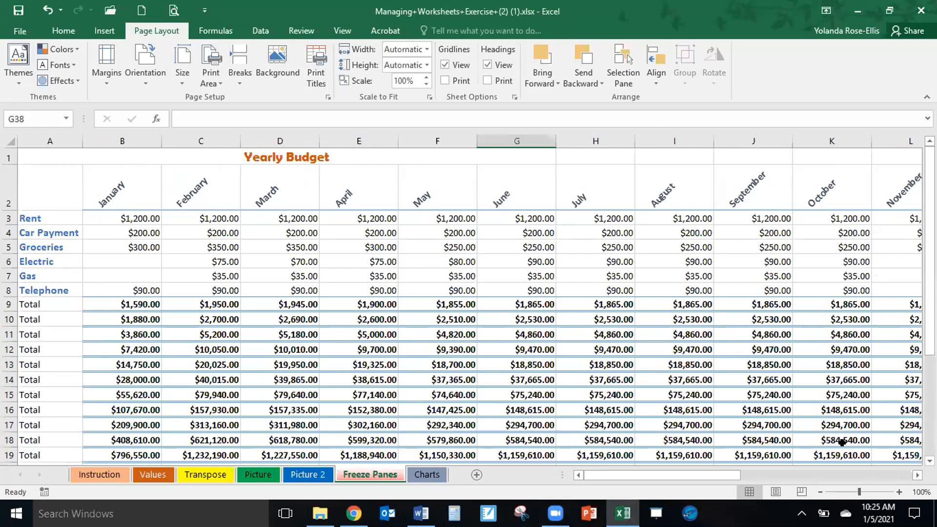
pyautogui.click(917, 476)
pyautogui.click(916, 476)
pyautogui.click(917, 476)
pyautogui.click(916, 476)
pyautogui.click(916, 476)
pyautogui.click(916, 476)
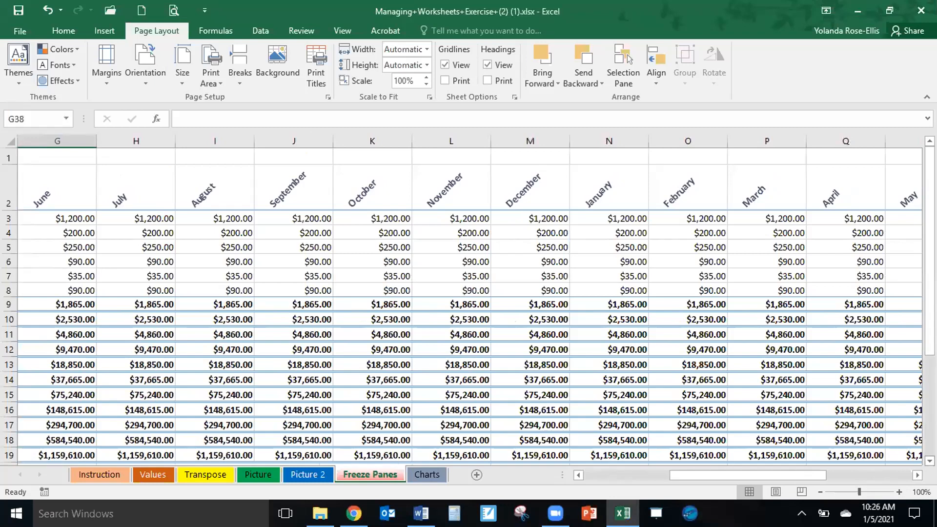
pyautogui.scroll(-2, 469, 305)
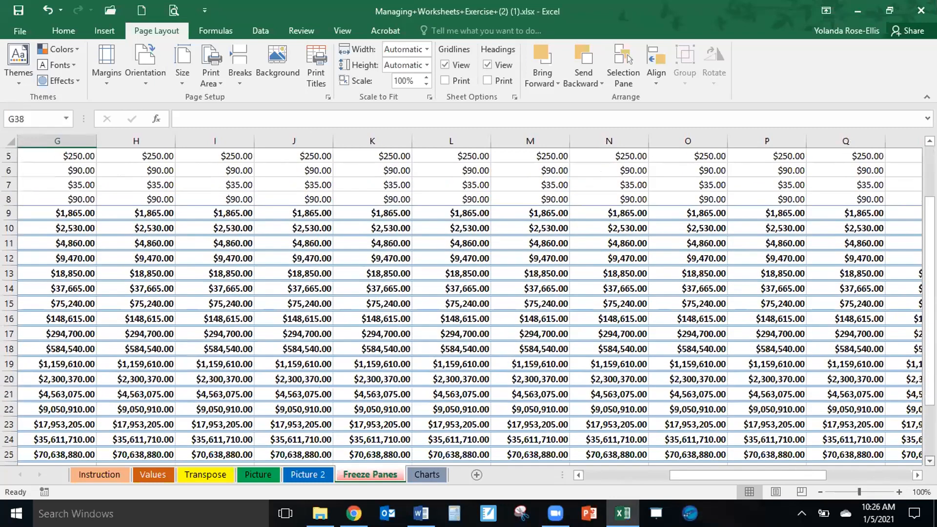
pyautogui.scroll(-5, 738, 461)
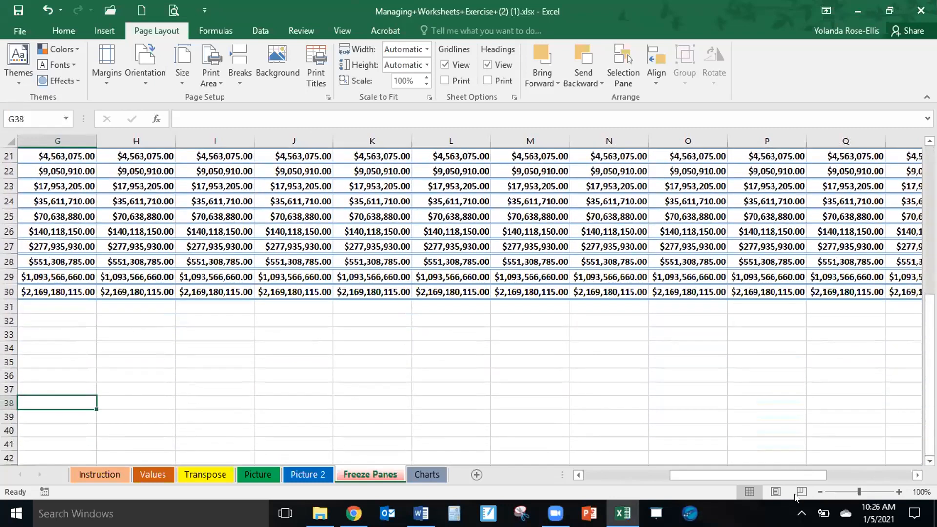
pyautogui.click(738, 474)
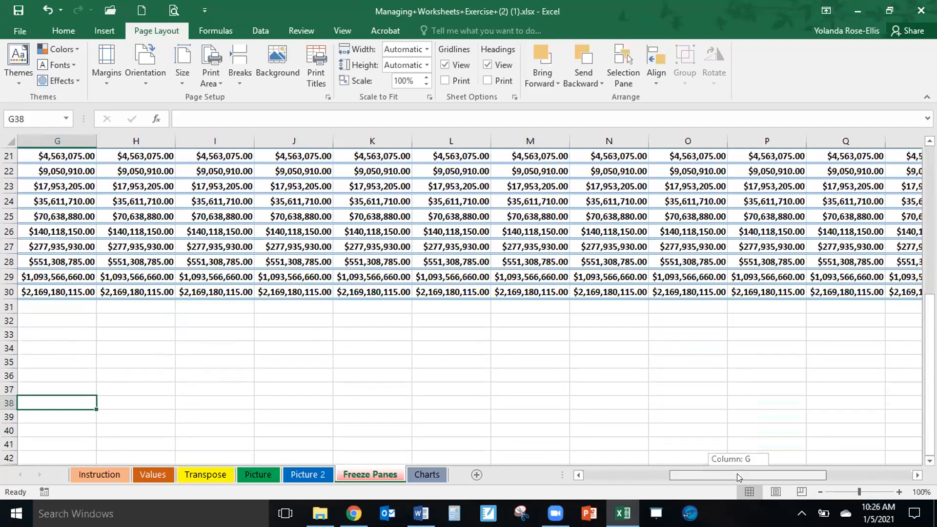
pyautogui.click(578, 475)
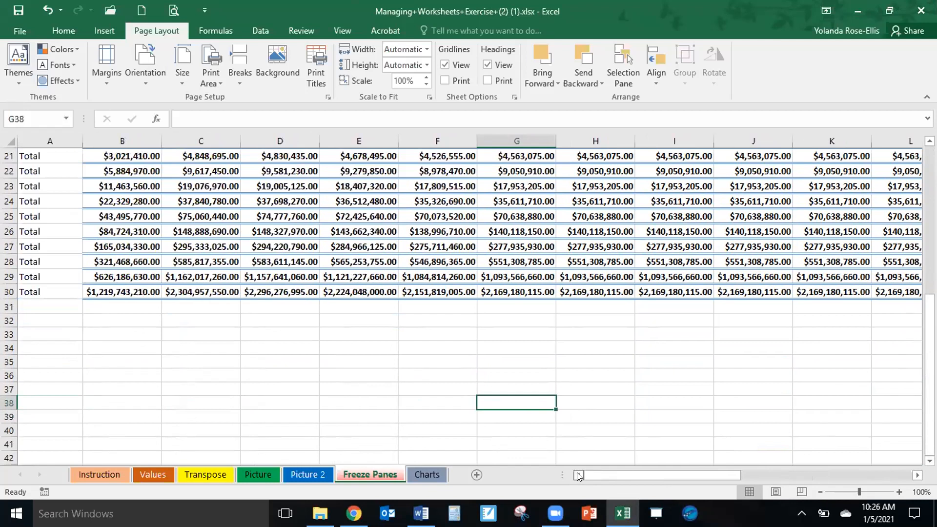
pyautogui.moveTo(610, 474); pyautogui.dragTo(767, 476)
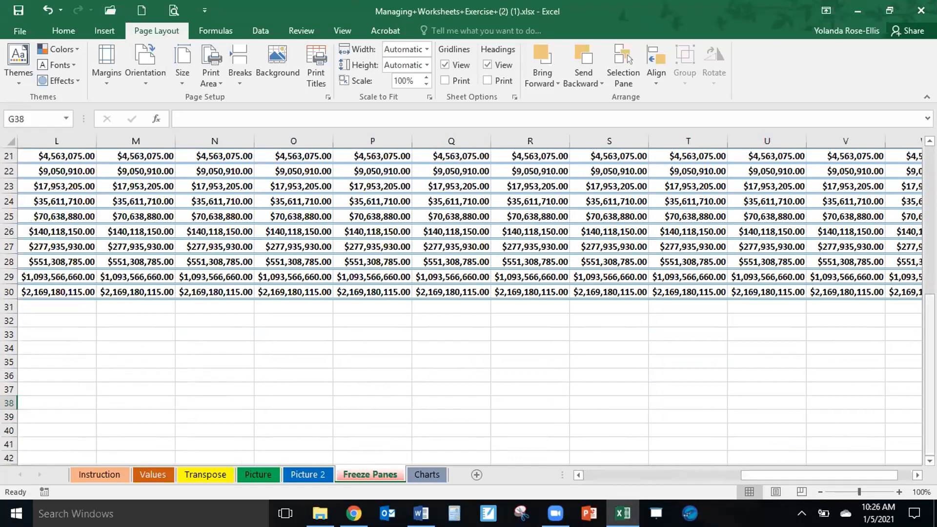
pyautogui.moveTo(929, 381); pyautogui.dragTo(930, 229)
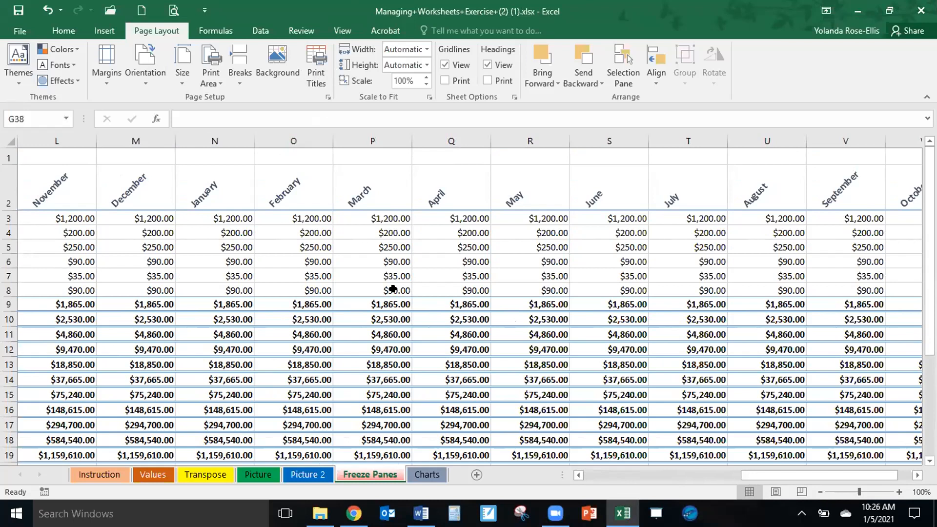
pyautogui.click(578, 475)
pyautogui.click(579, 475)
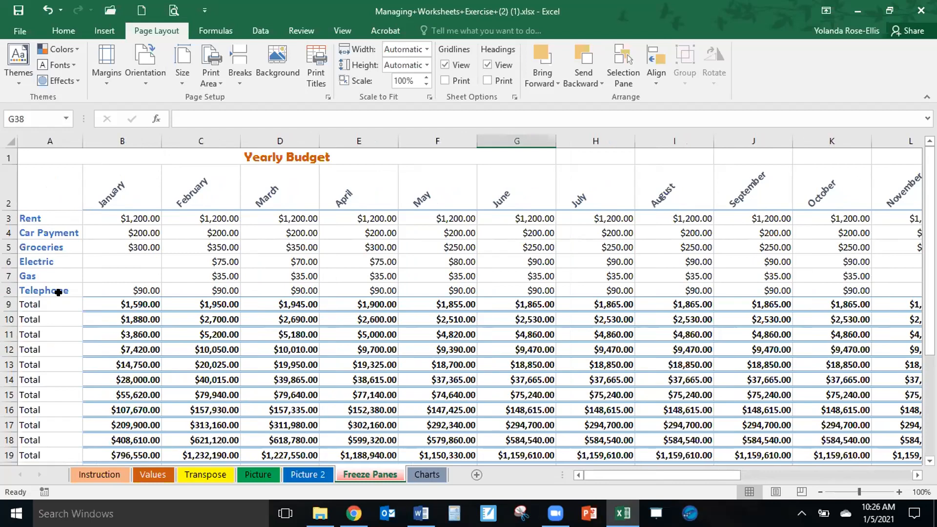
# Choose rows 1 and 2 ($1:$2) as the print title rows repeated at the top of each page.
pyautogui.click(314, 75)
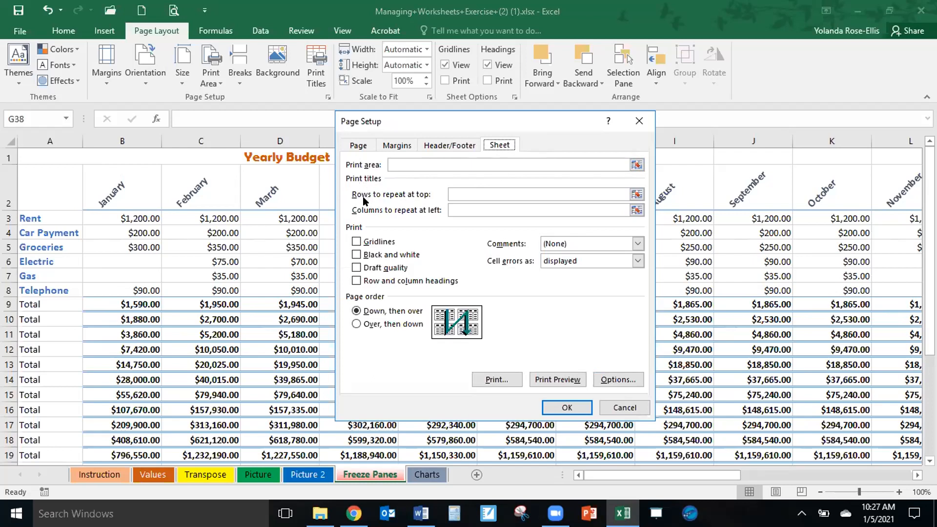
pyautogui.click(494, 194)
pyautogui.click(637, 195)
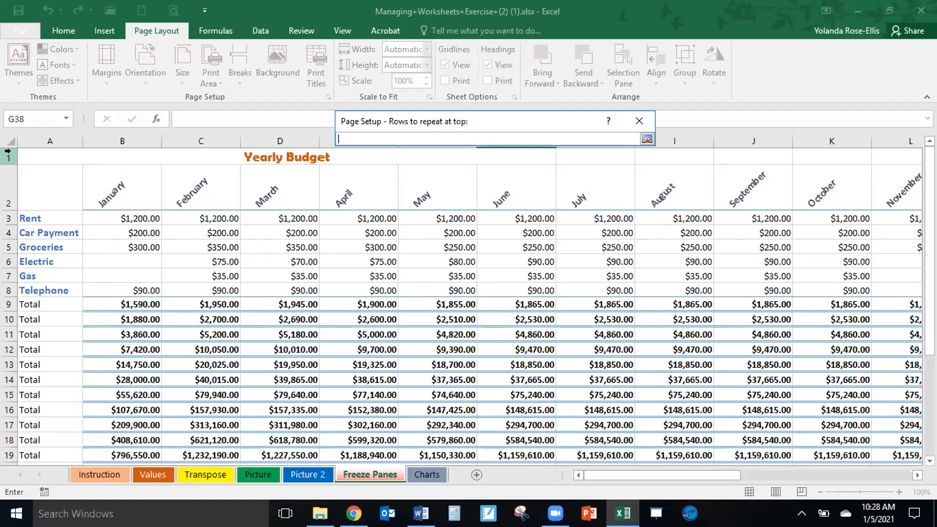
pyautogui.moveTo(7, 151); pyautogui.dragTo(8, 189)
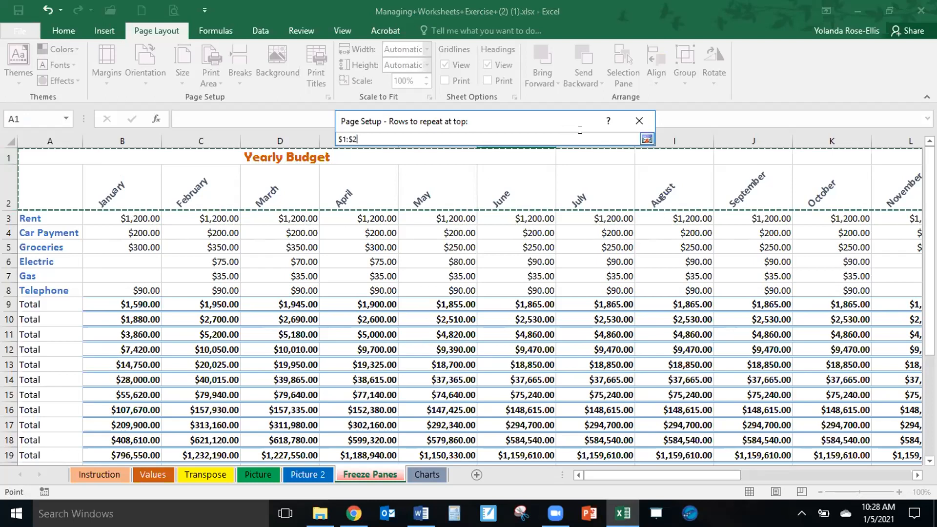
pyautogui.click(646, 139)
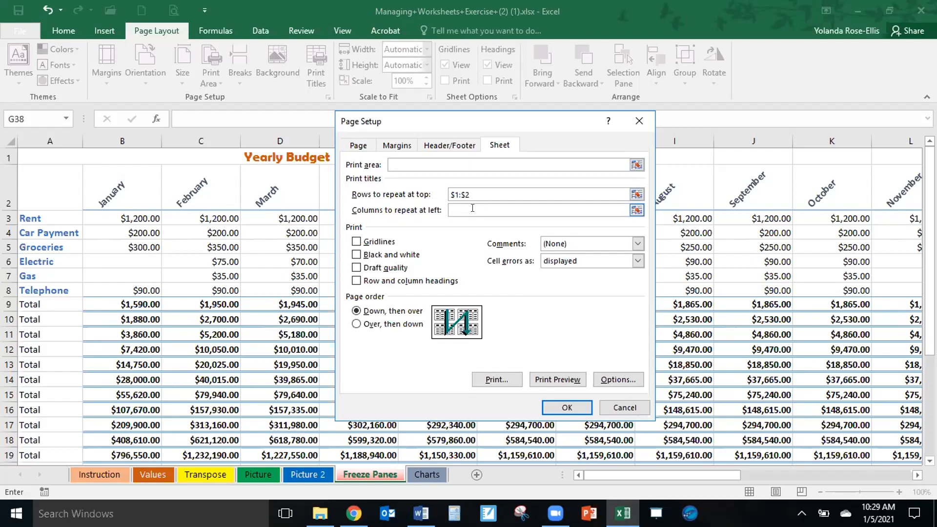
# Try to pick column A as the print title column repeated at left, and clear the reference it enters.
pyautogui.click(637, 211)
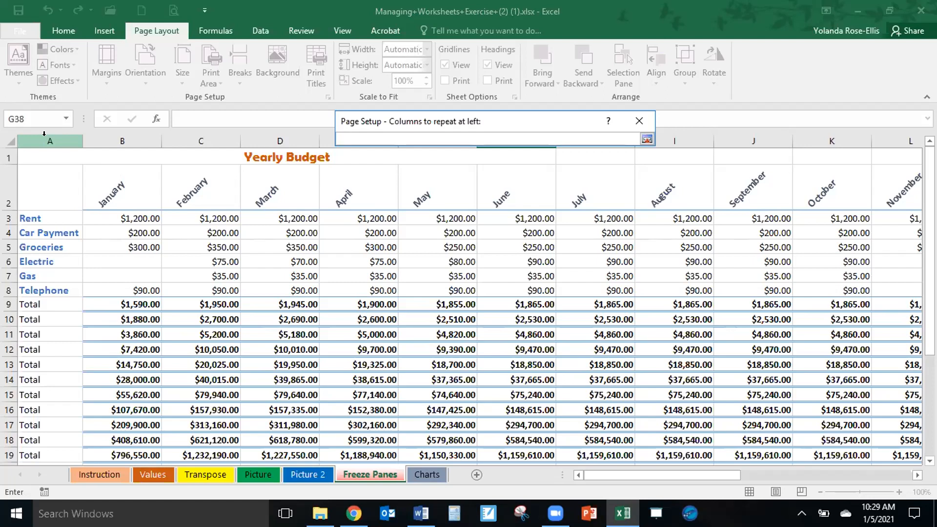
pyautogui.keyDown('shift'); pyautogui.click(44, 134); pyautogui.keyUp('shift')
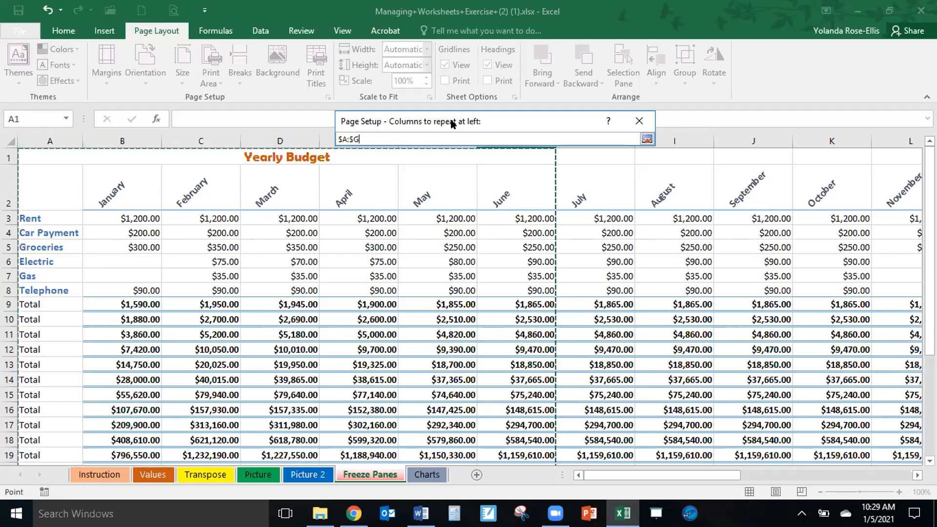
pyautogui.press('BackSpace')
pyautogui.press('BackSpace')
pyautogui.press('BackSpace')
pyautogui.press('BackSpace')
pyautogui.press('BackSpace')
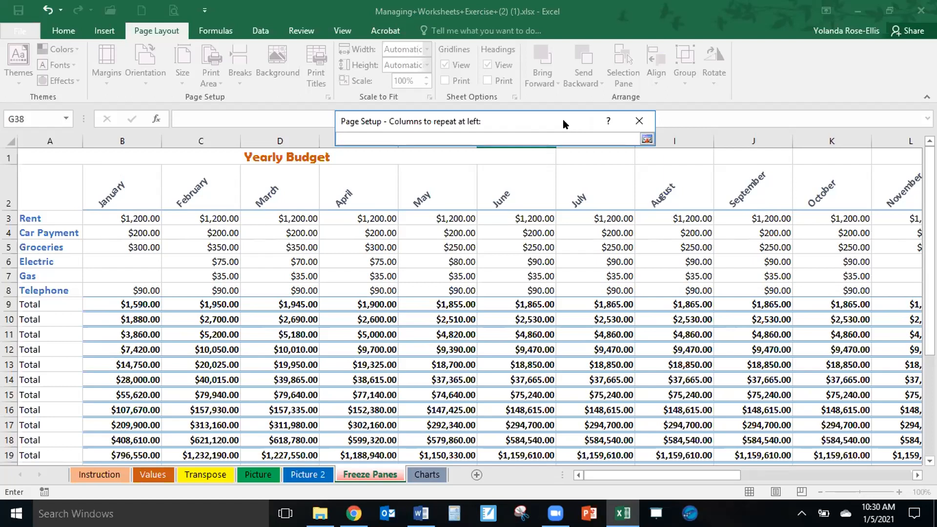
# Move the reference prompt clear of the column headings, retry picking the repeating column, and close Page Setup without saving.
pyautogui.moveTo(566, 120); pyautogui.dragTo(579, 95)
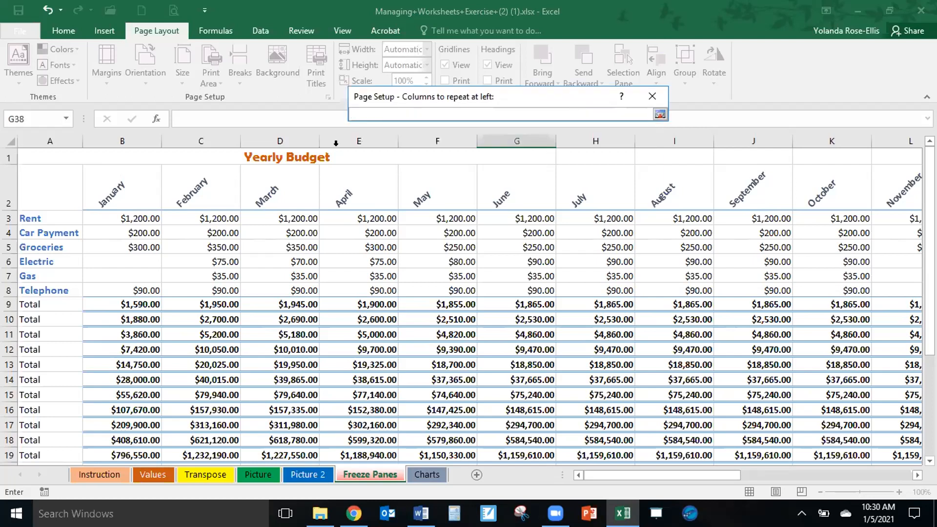
pyautogui.click(64, 136)
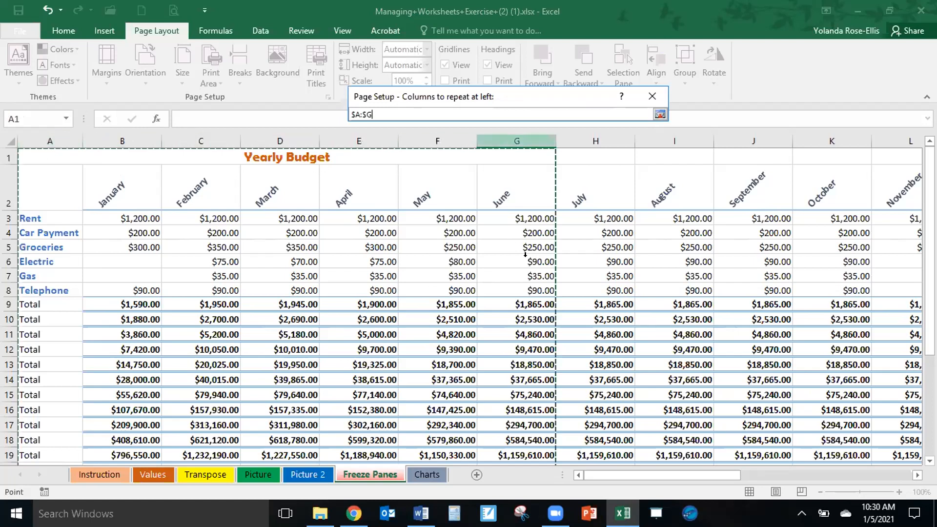
pyautogui.press('BackSpace')
pyautogui.press('BackSpace')
pyautogui.press('BackSpace')
pyautogui.press('BackSpace')
pyautogui.press('BackSpace')
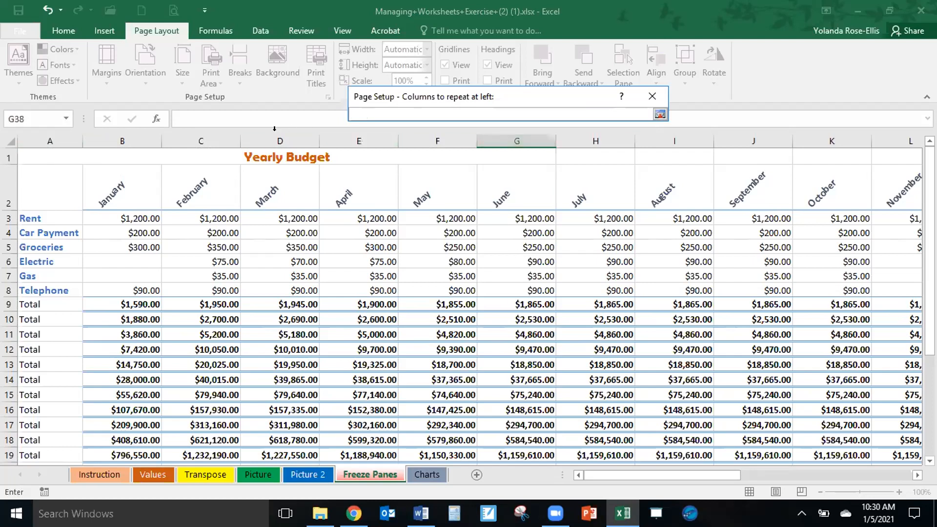
pyautogui.click(269, 156)
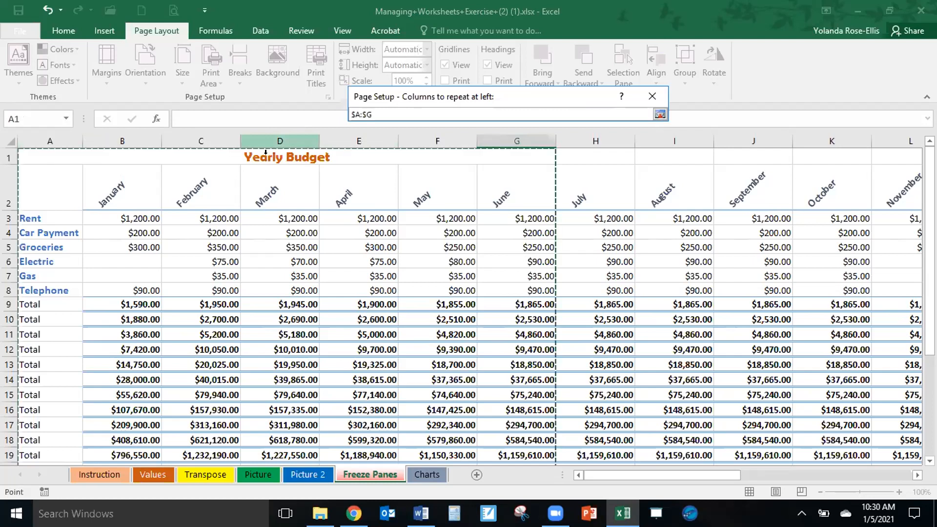
pyautogui.click(650, 96)
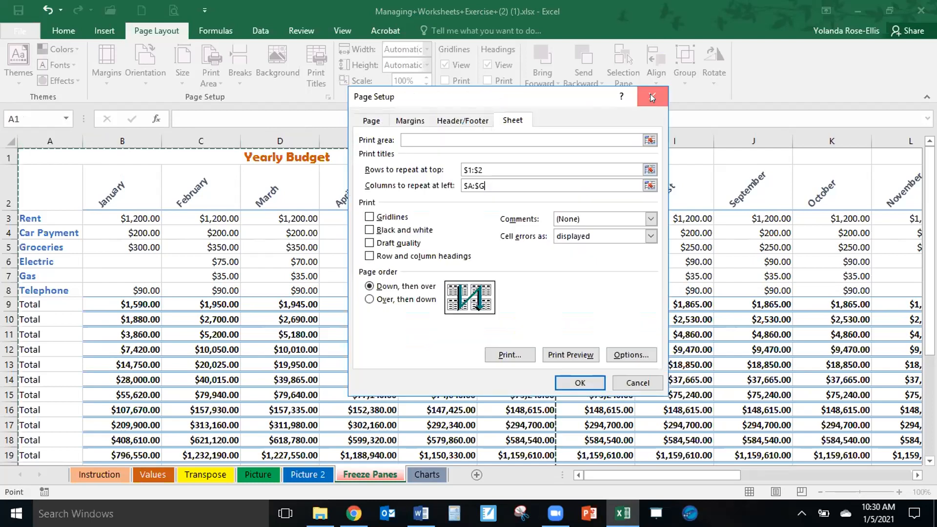
pyautogui.click(651, 97)
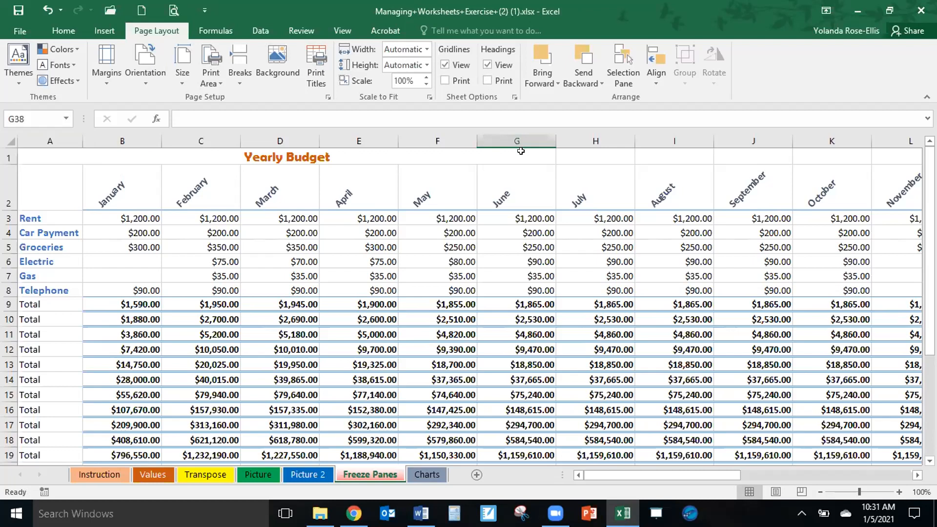
# Unmerge the Yearly Budget title cells in row 1.
pyautogui.click(281, 152)
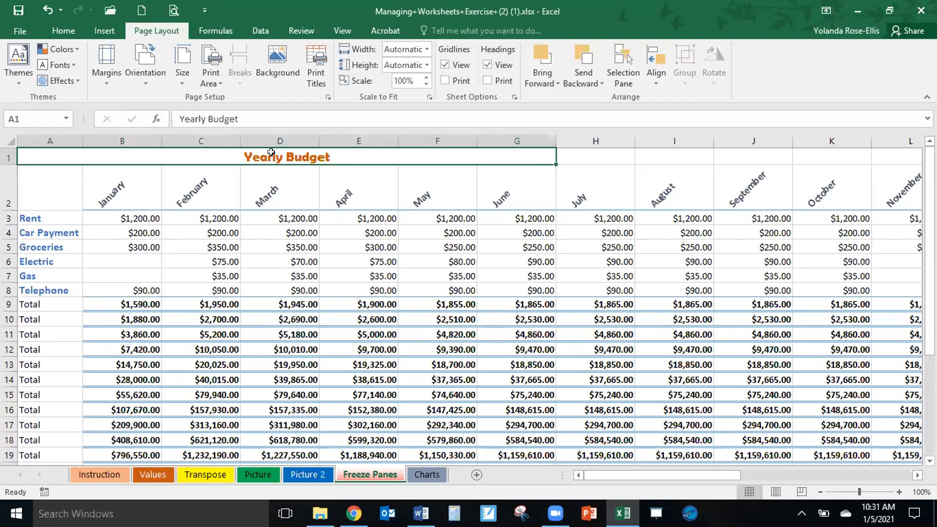
pyautogui.click(61, 30)
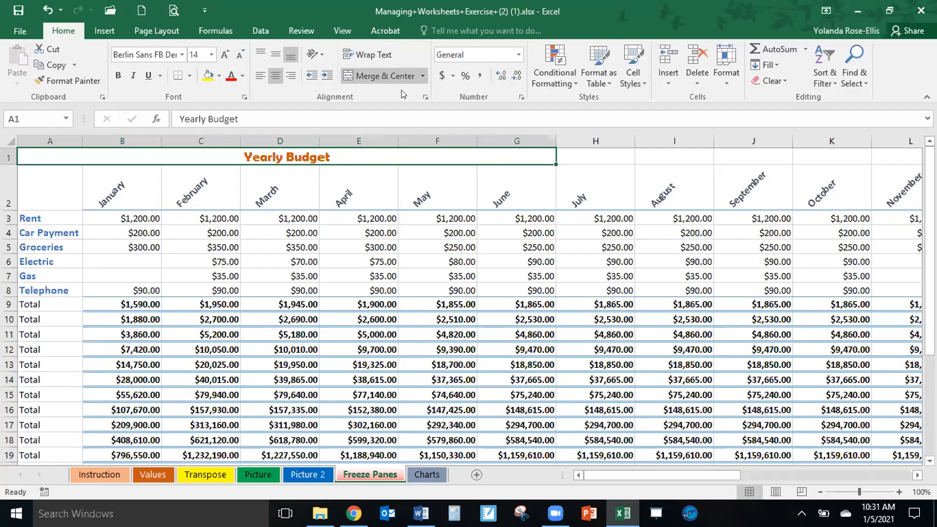
pyautogui.click(423, 76)
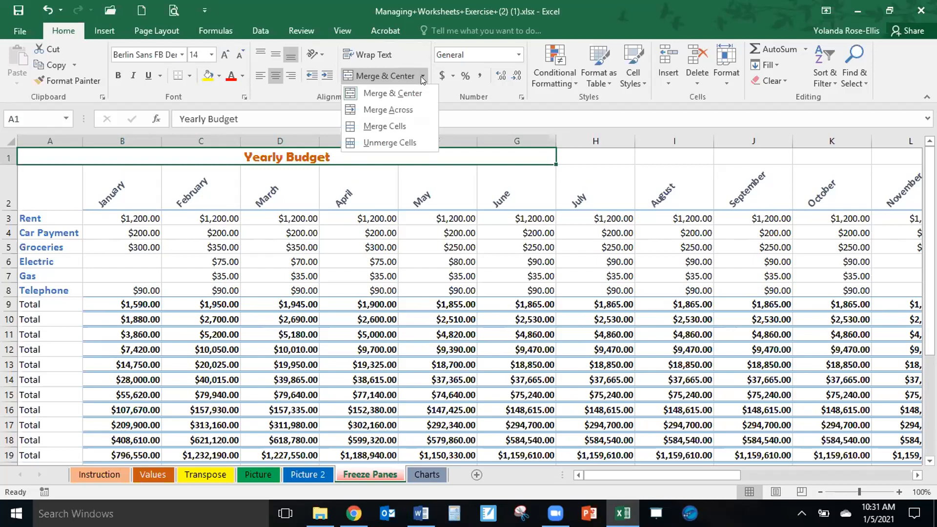
pyautogui.click(417, 141)
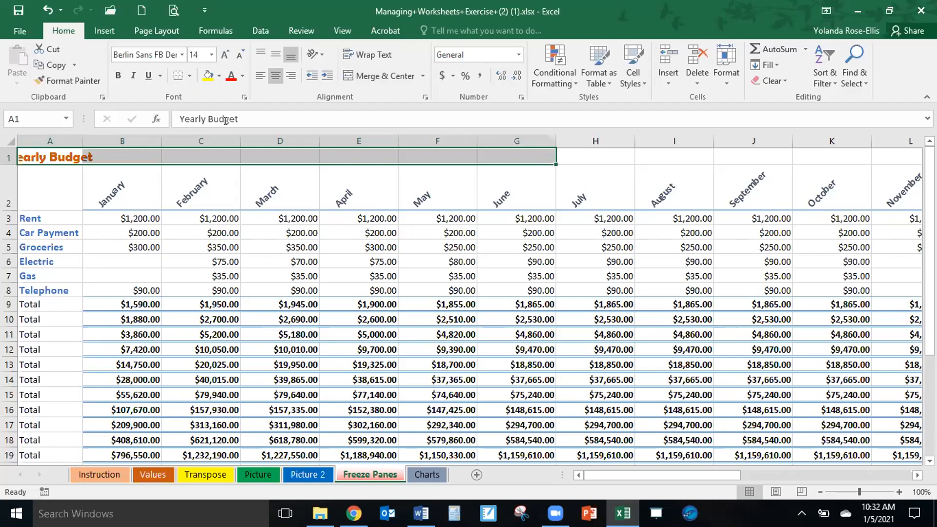
# Reopen the print titles settings and set rows 1 and 2 ($1:$2) to repeat at the top of each page.
pyautogui.click(156, 30)
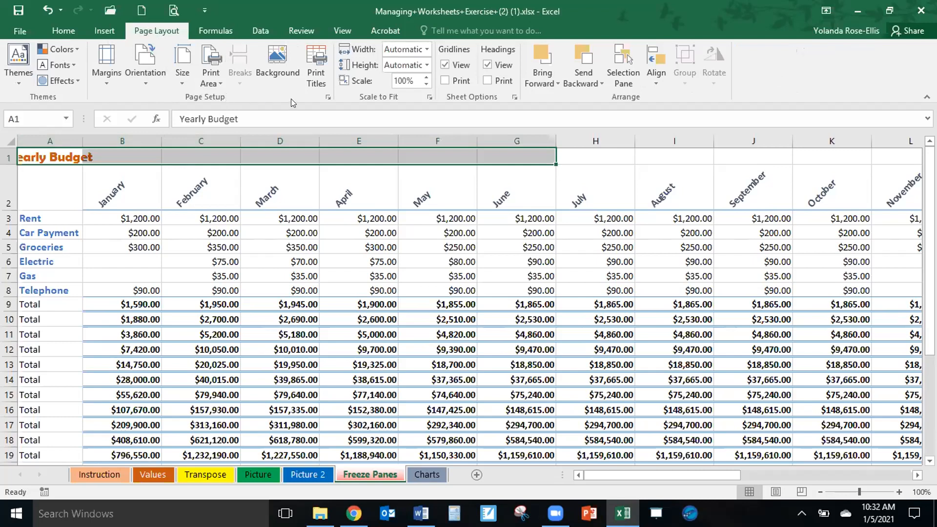
pyautogui.click(313, 54)
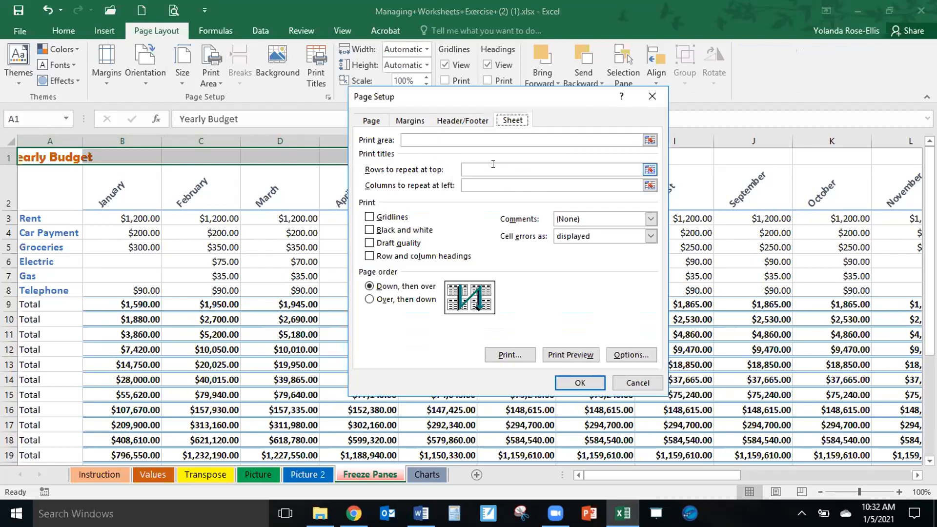
pyautogui.click(582, 180)
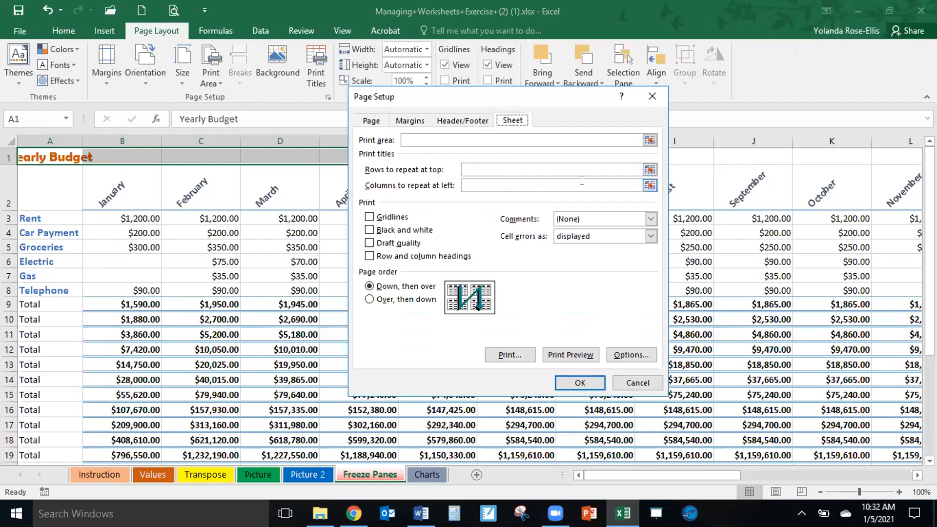
pyautogui.click(650, 170)
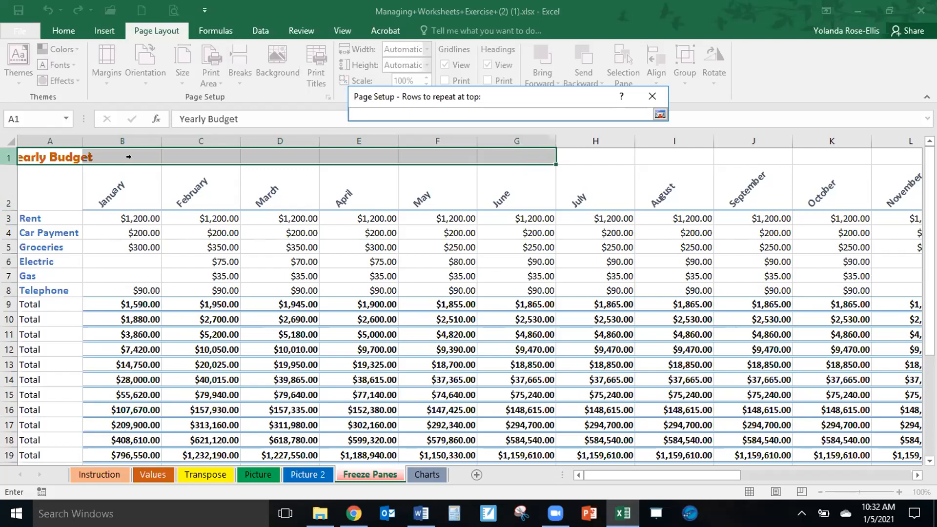
pyautogui.click(7, 152)
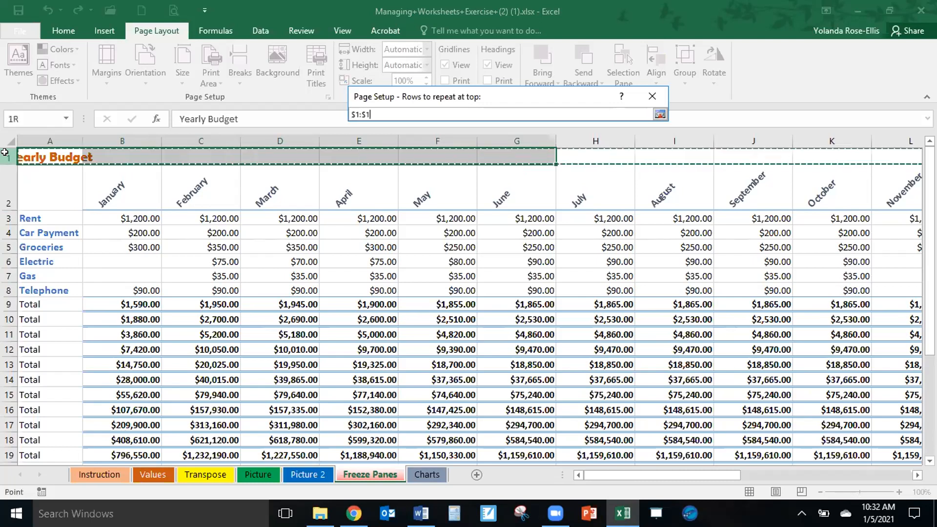
pyautogui.moveTo(5, 153); pyautogui.dragTo(8, 196)
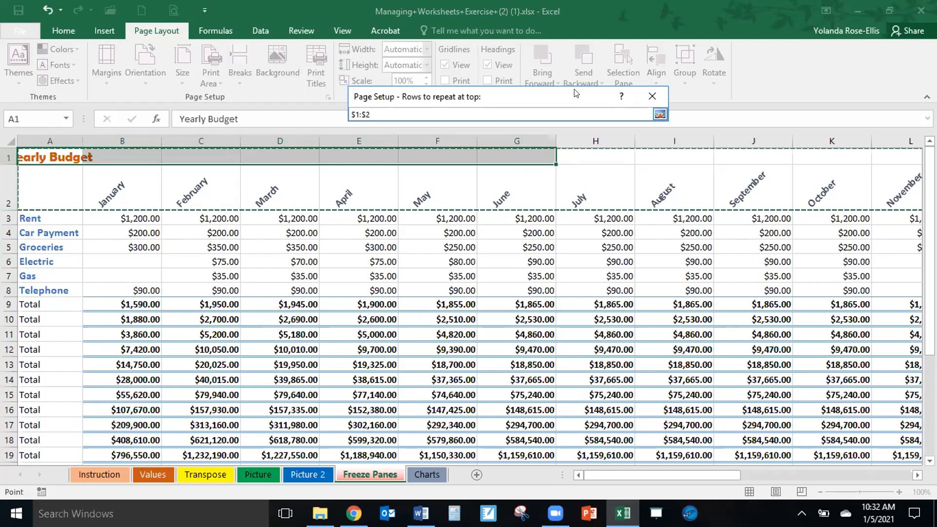
pyautogui.click(660, 114)
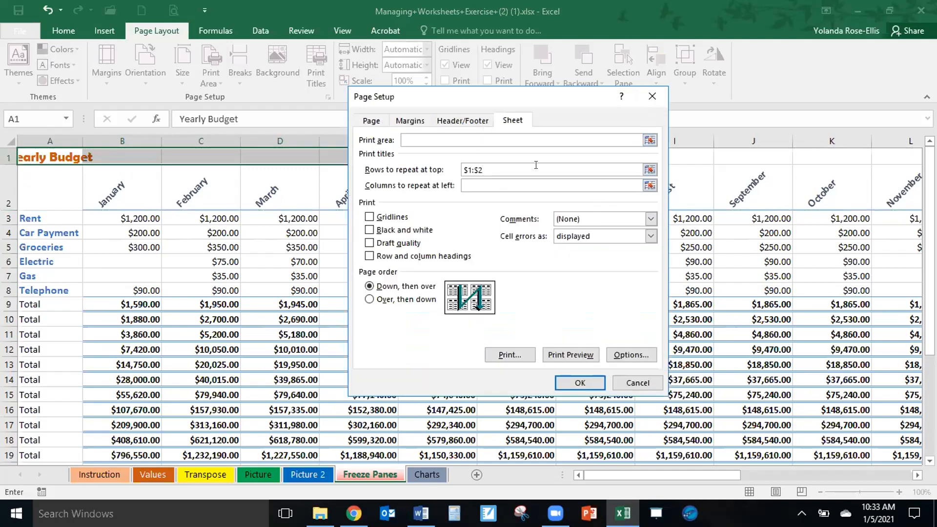
# Set column A ($A:$A) as the column to repeat at left and apply the print titles.
pyautogui.click(469, 182)
pyautogui.click(466, 170)
pyautogui.click(498, 186)
pyautogui.click(650, 185)
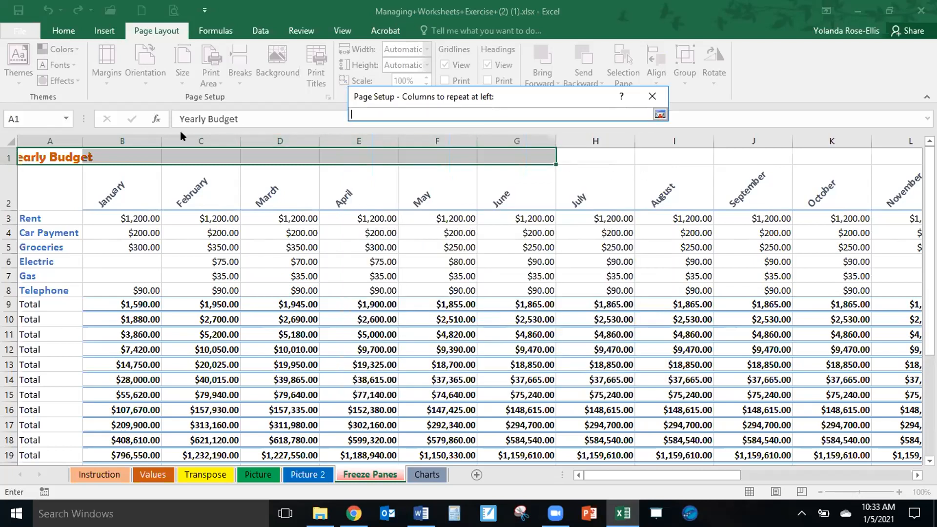
pyautogui.click(43, 132)
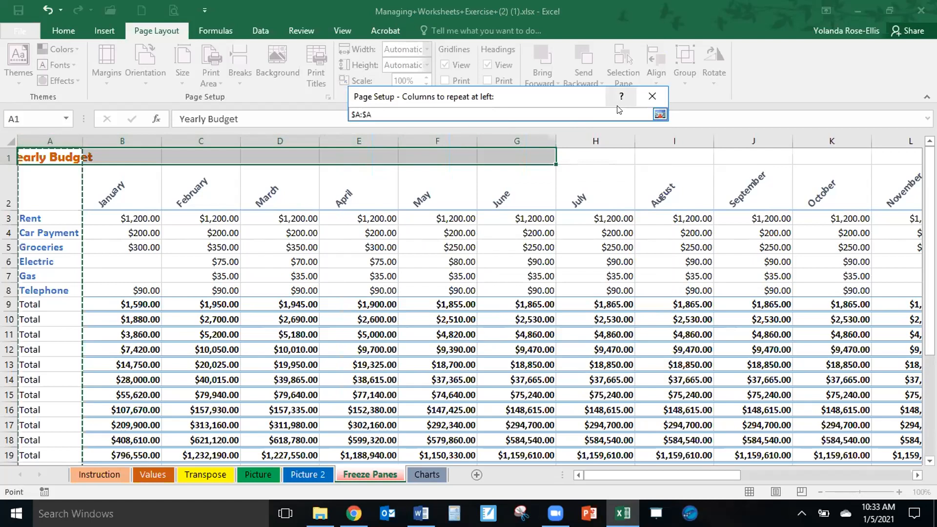
pyautogui.click(660, 115)
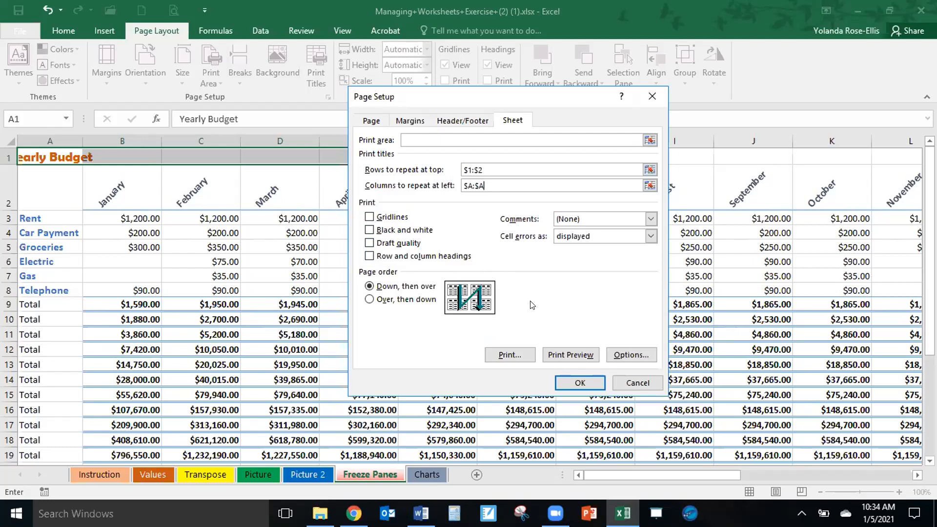
pyautogui.click(580, 382)
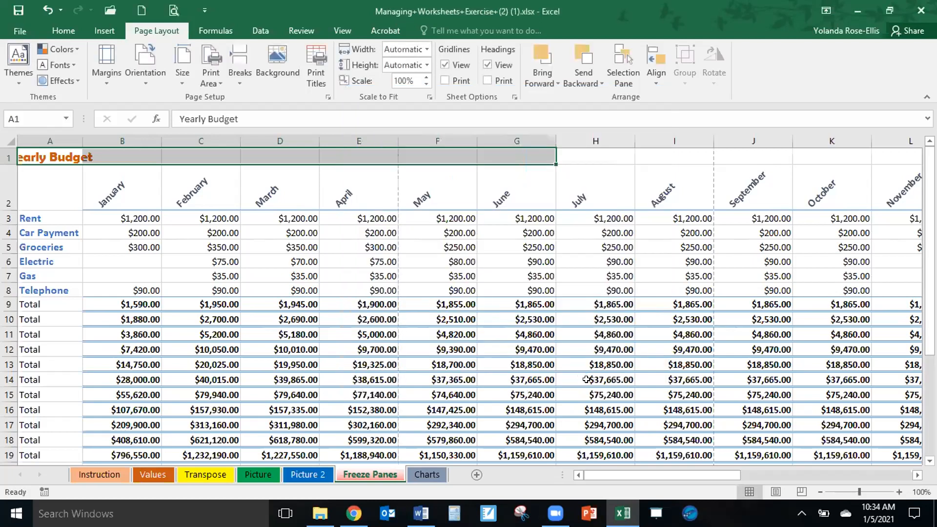
# Preview the Freeze Panes printout page by page to check the repeating titles, and return to the worksheet.
pyautogui.click(172, 10)
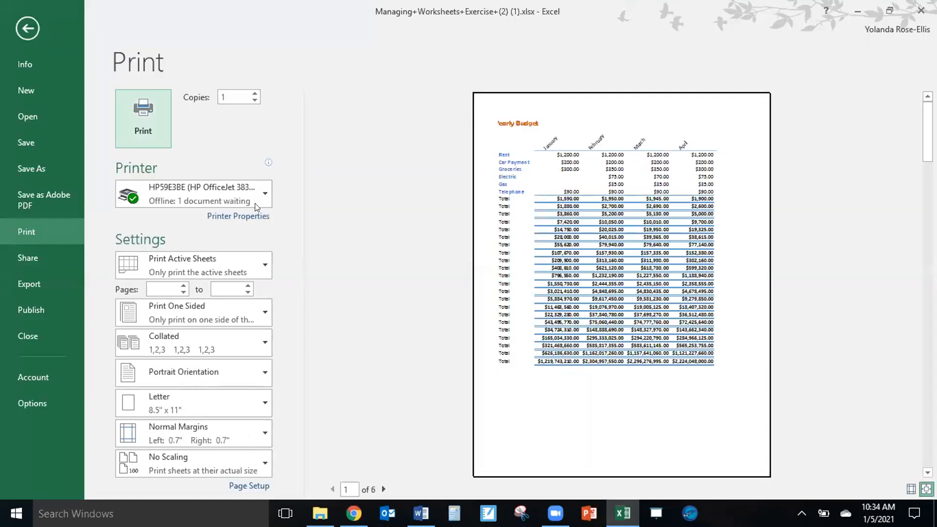
pyautogui.click(383, 489)
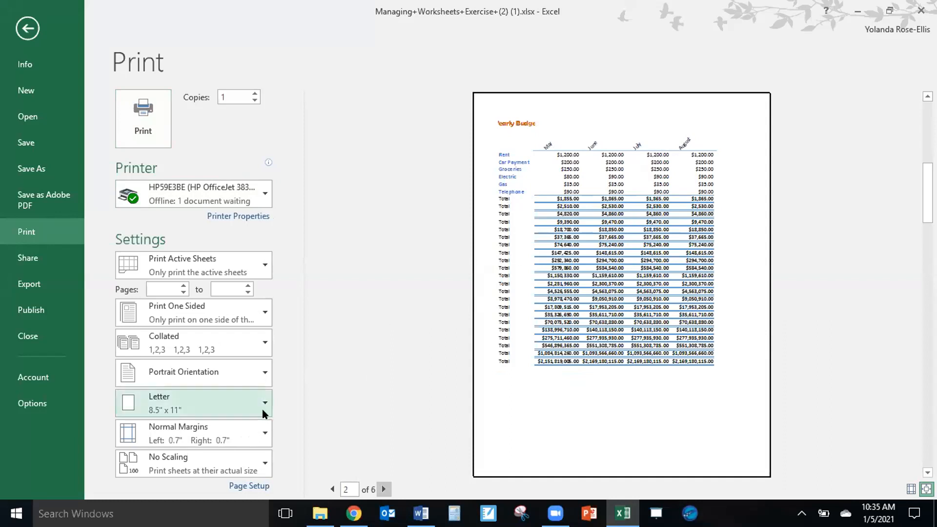
pyautogui.click(384, 489)
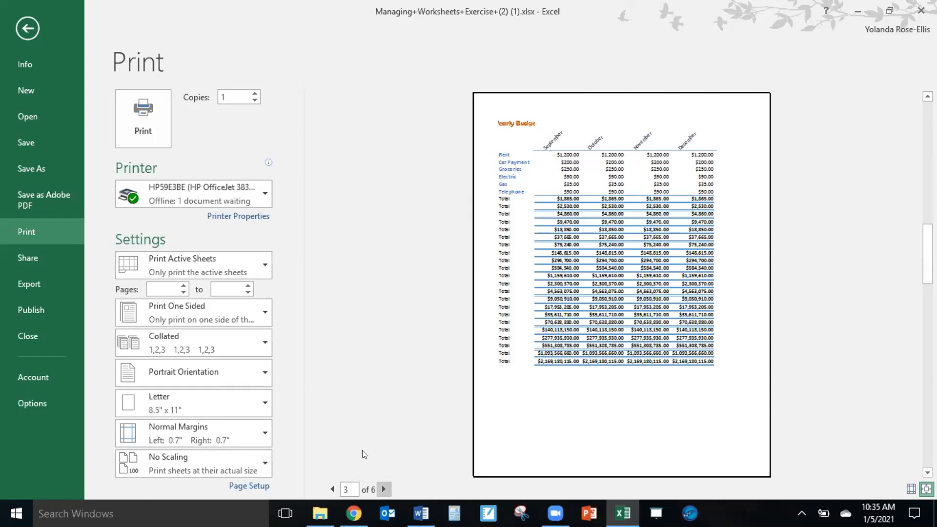
pyautogui.click(385, 489)
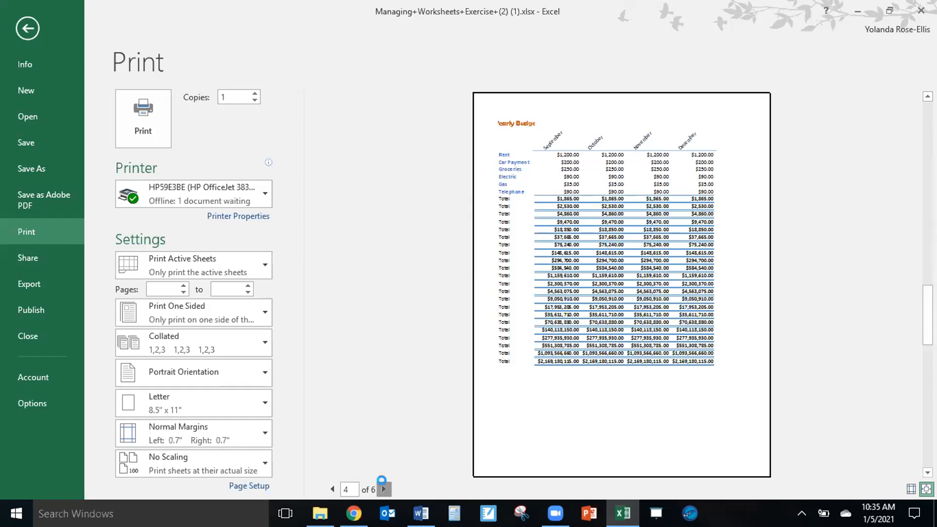
pyautogui.click(385, 489)
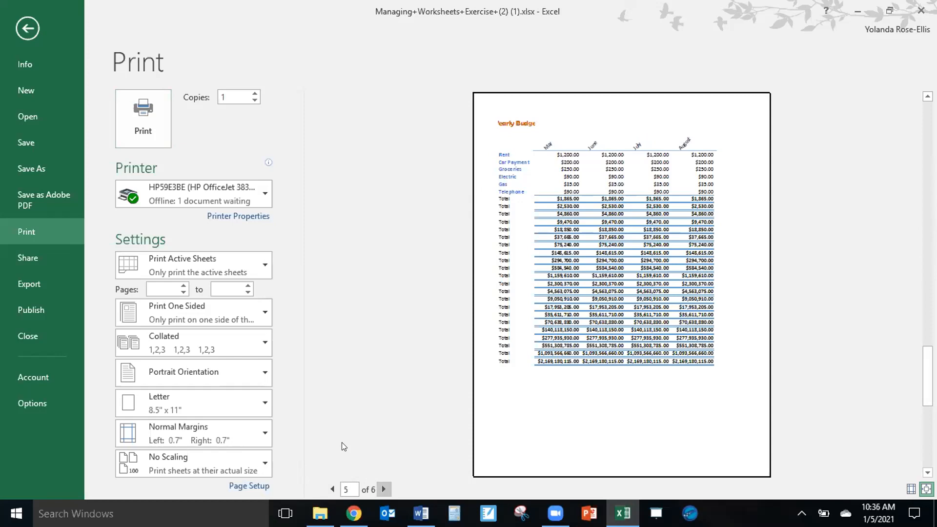
pyautogui.click(27, 29)
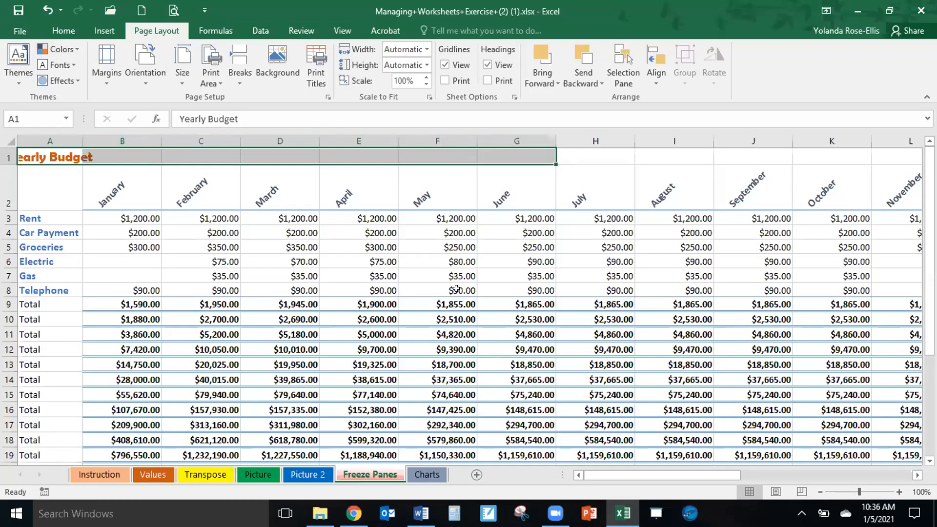
# Clear both the repeating rows and the repeating column from the print titles settings and apply the change.
pyautogui.click(318, 58)
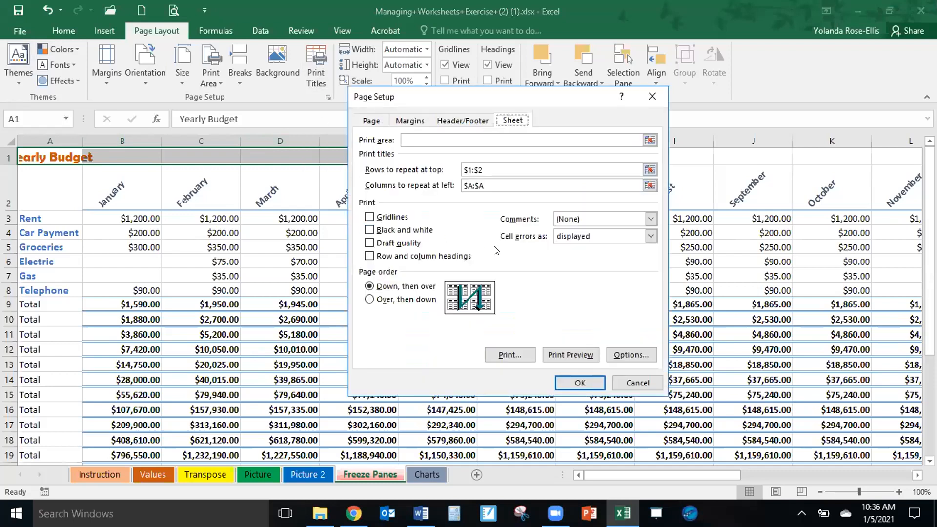
pyautogui.click(487, 164)
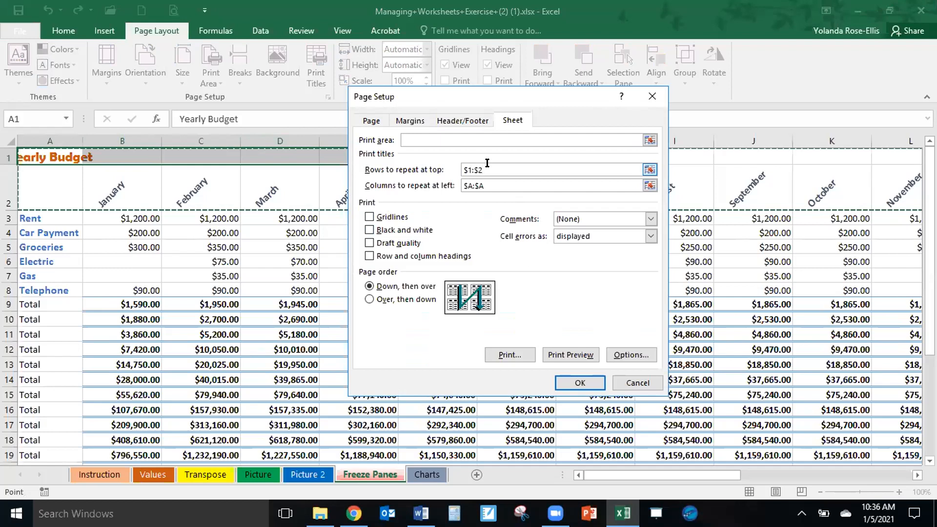
pyautogui.press('BackSpace')
pyautogui.press('BackSpace')
pyautogui.press('BackSpace')
pyautogui.press('BackSpace')
pyautogui.press('BackSpace')
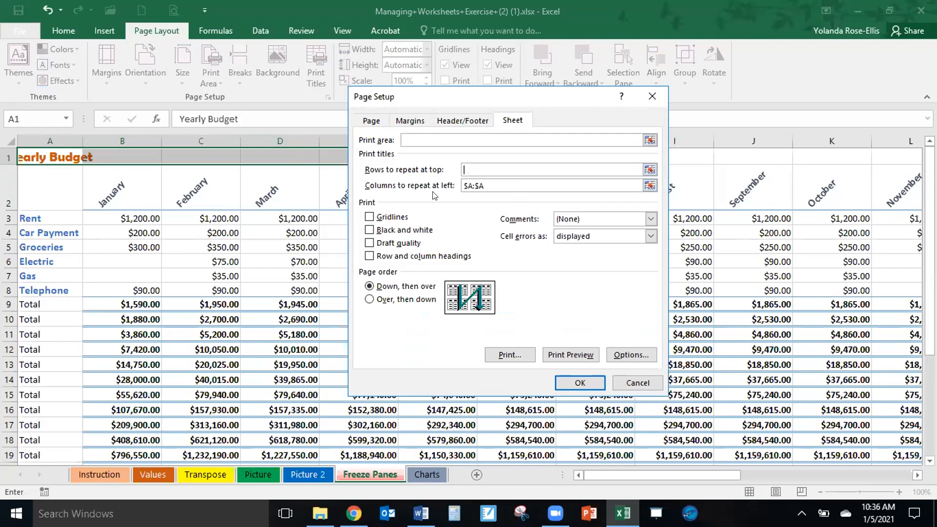
pyautogui.click(489, 184)
pyautogui.press('BackSpace')
pyautogui.press('BackSpace')
pyautogui.press('BackSpace')
pyautogui.press('BackSpace')
pyautogui.press('BackSpace')
pyautogui.click(581, 383)
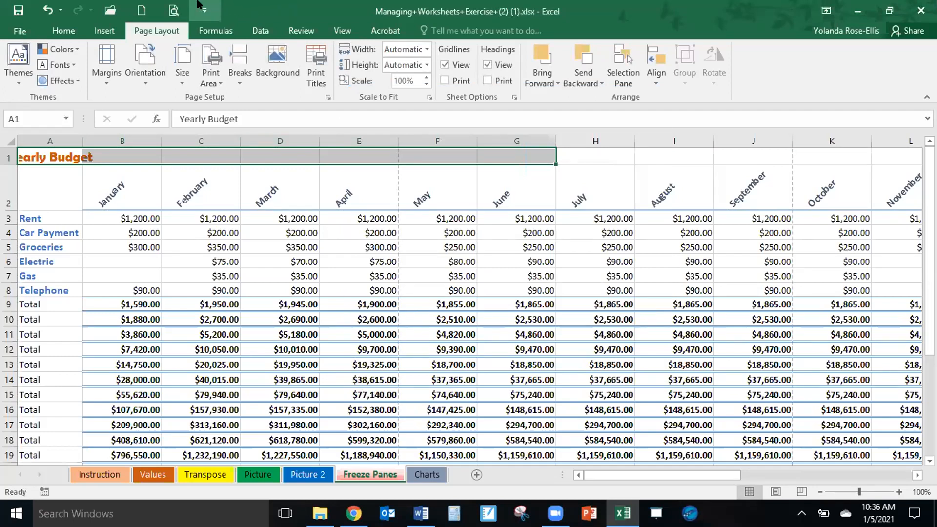
# Preview every page of the printout without print titles, and return to the worksheet.
pyautogui.click(171, 9)
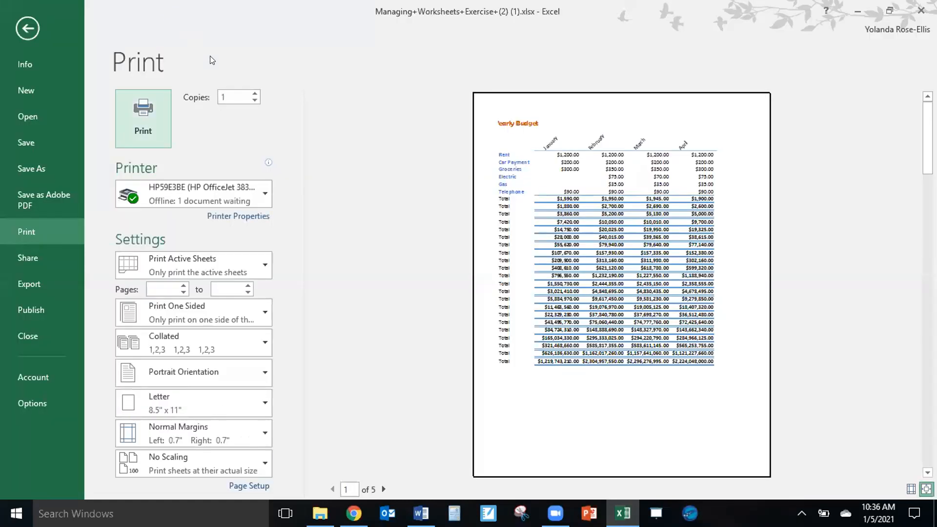
pyautogui.click(382, 490)
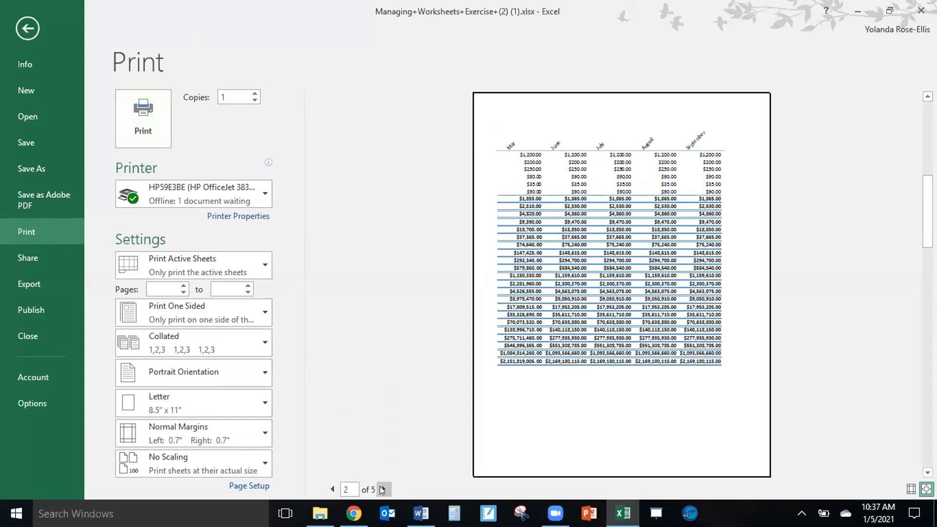
pyautogui.click(383, 489)
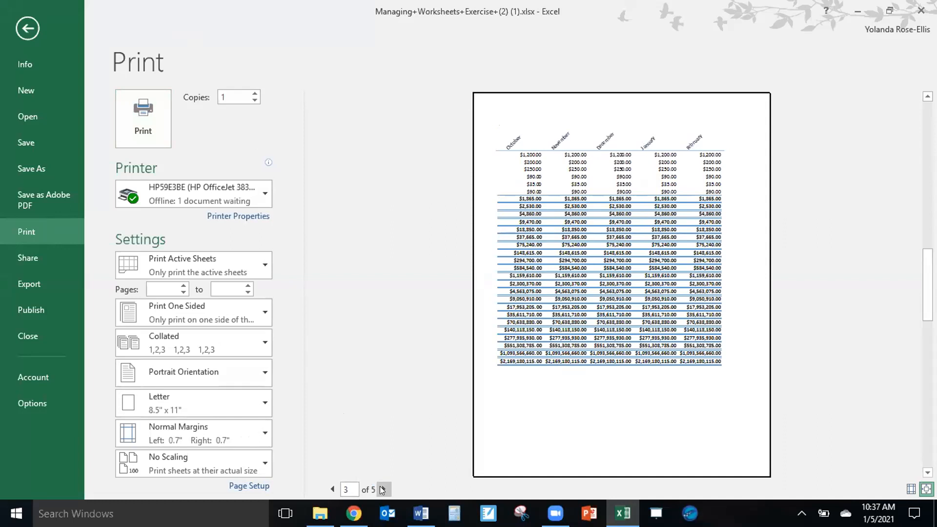
pyautogui.click(383, 489)
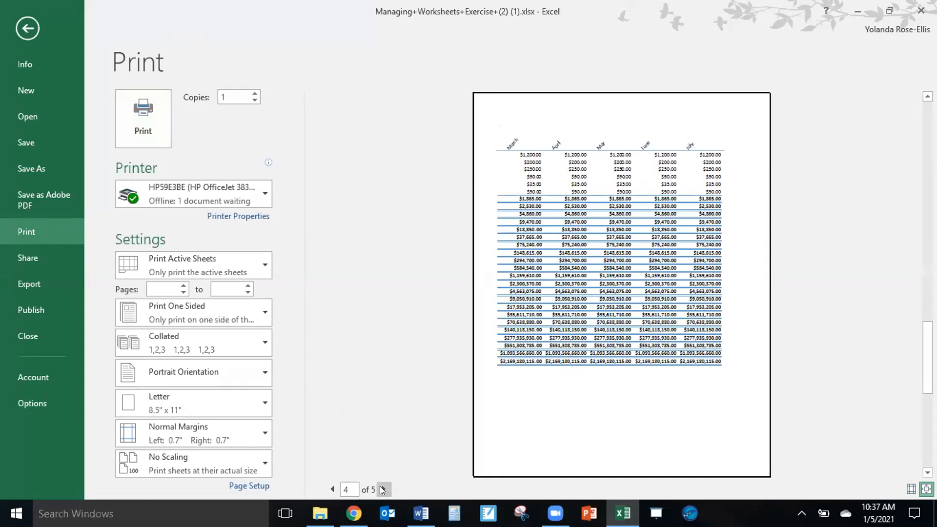
pyautogui.click(383, 489)
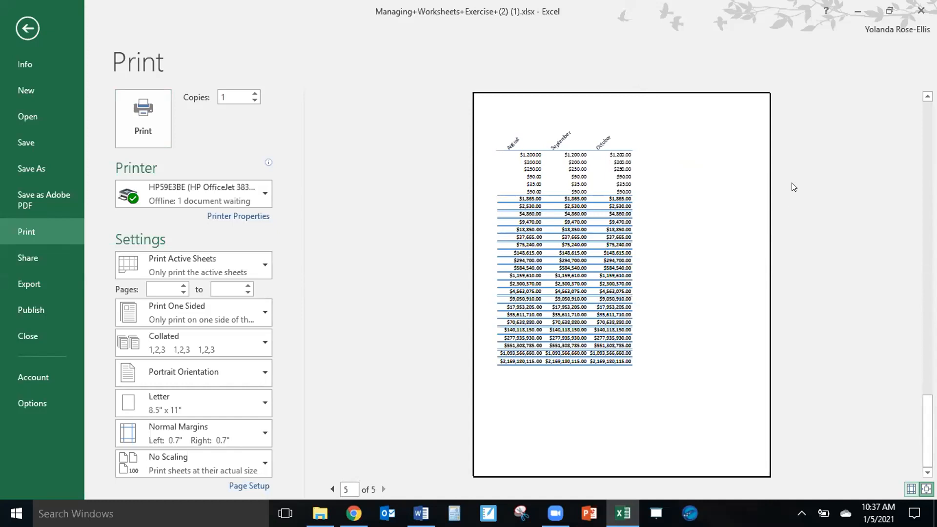
pyautogui.click(23, 26)
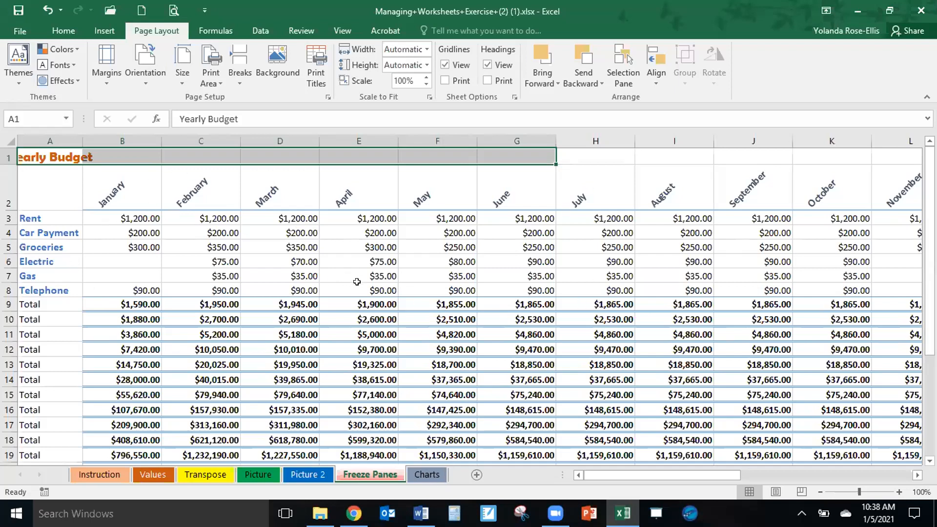
# Merge and center the Yearly Budget title across row 1 from column A to column W.
pyautogui.click(57, 157)
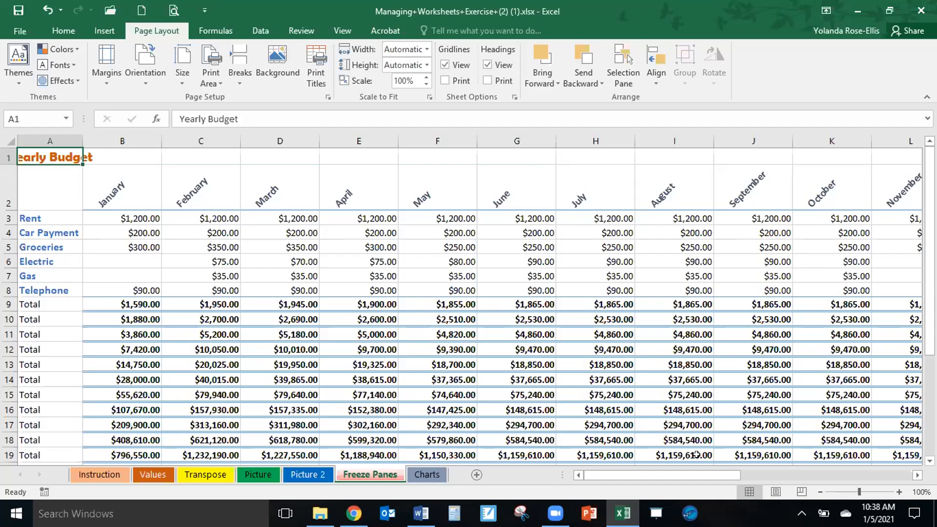
pyautogui.moveTo(718, 475); pyautogui.dragTo(609, 490)
pyautogui.moveTo(48, 152); pyautogui.dragTo(816, 201)
pyautogui.moveTo(917, 167); pyautogui.dragTo(778, 152)
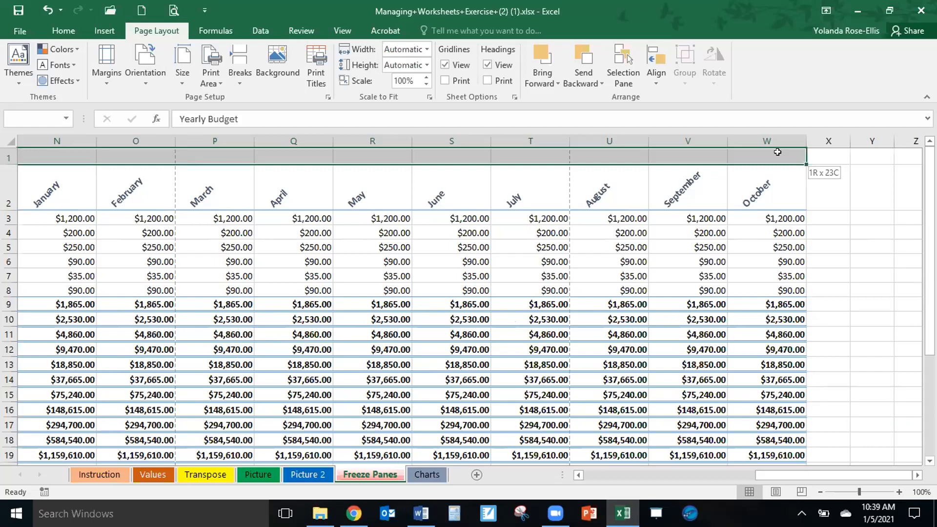
pyautogui.moveTo(778, 152); pyautogui.dragTo(777, 152)
pyautogui.click(60, 25)
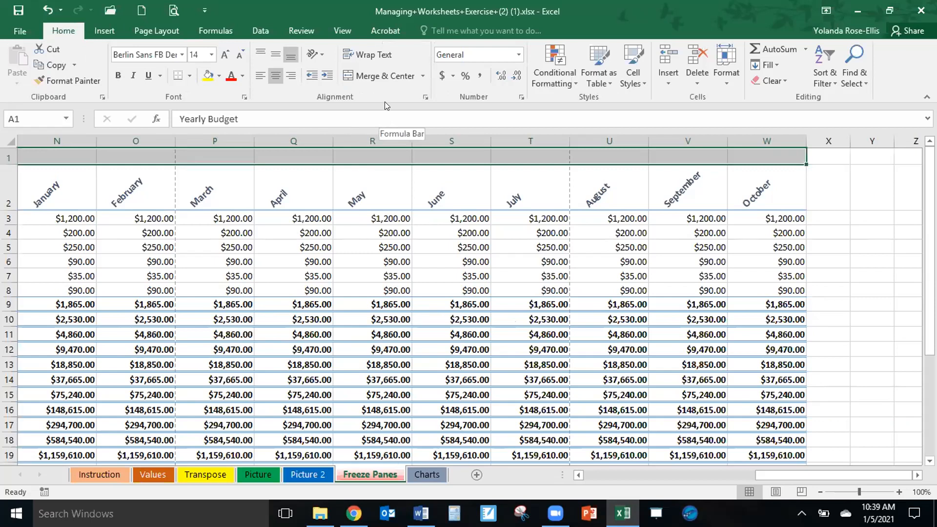
pyautogui.click(374, 78)
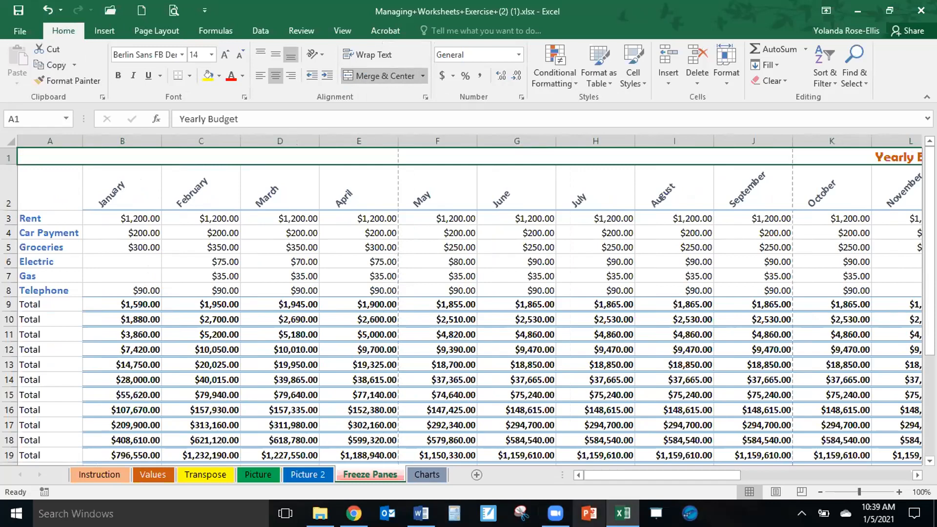
# Insert a new blank worksheet between the Freeze Panes and Charts sheets.
pyautogui.click(915, 476)
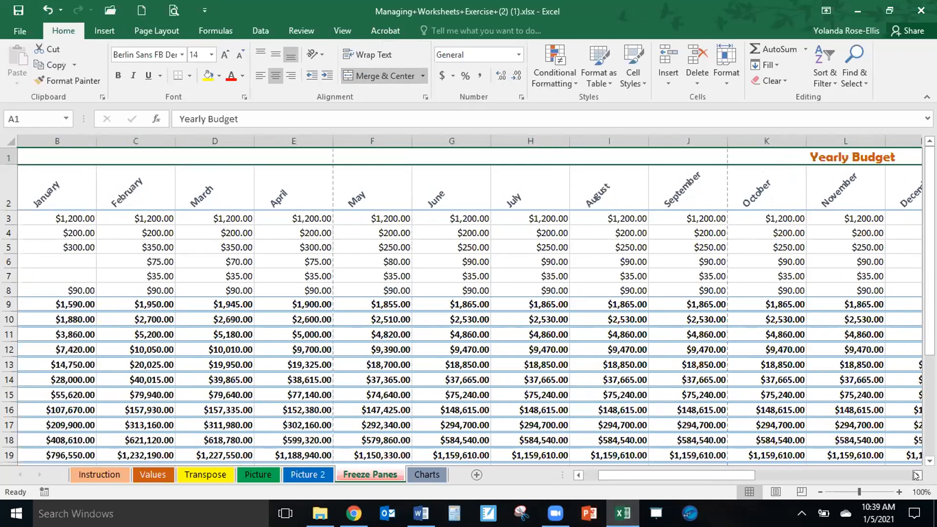
pyautogui.click(916, 477)
pyautogui.moveTo(916, 477); pyautogui.dragTo(916, 477)
pyautogui.moveTo(754, 473); pyautogui.dragTo(596, 484)
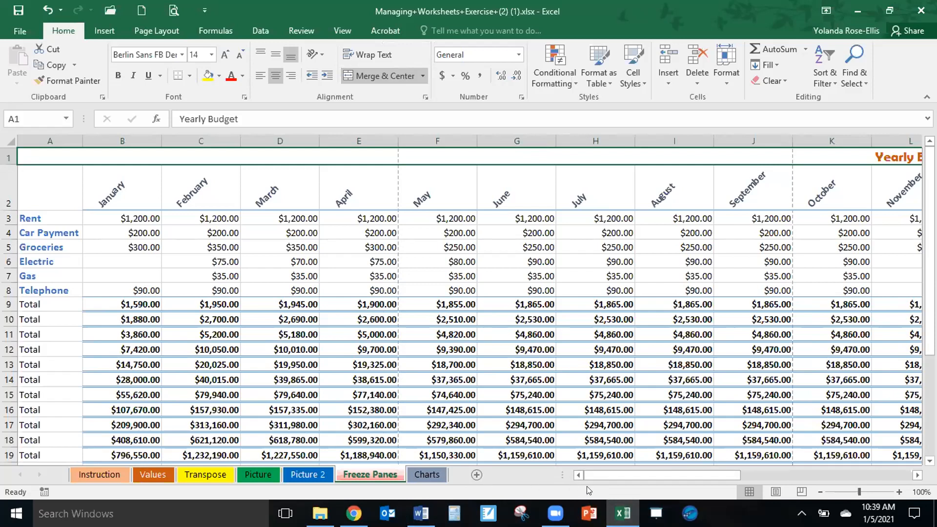
pyautogui.click(476, 474)
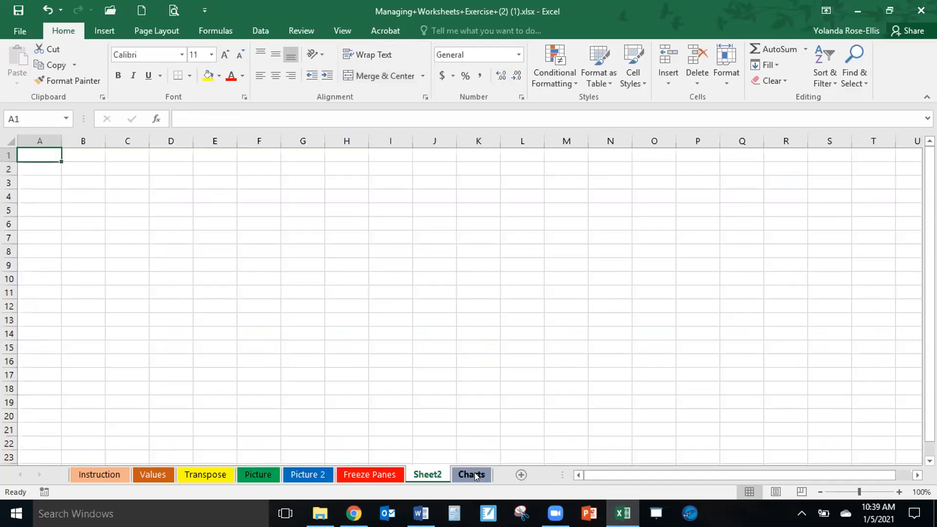
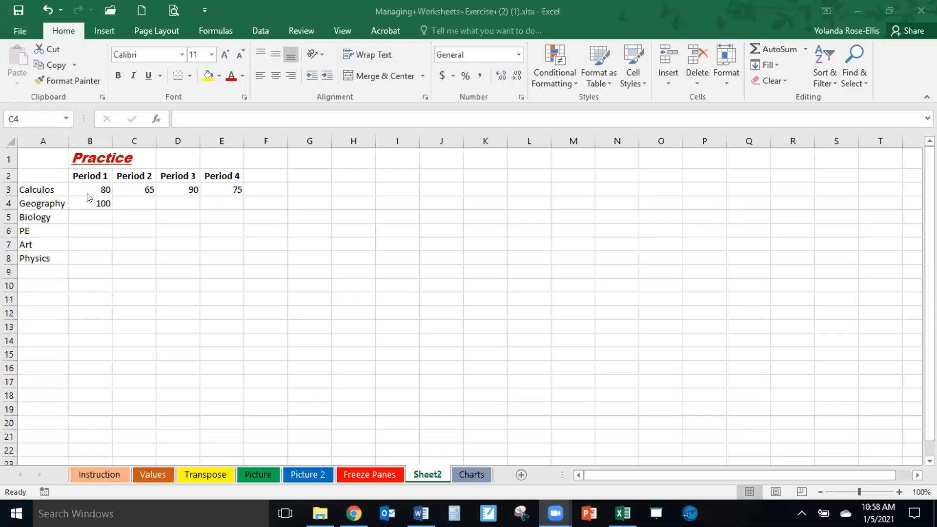
# Fill in the Geography scores for Period 2, Period 3 and Period 4 with 95, 90 and 100.
pyautogui.click(135, 201)
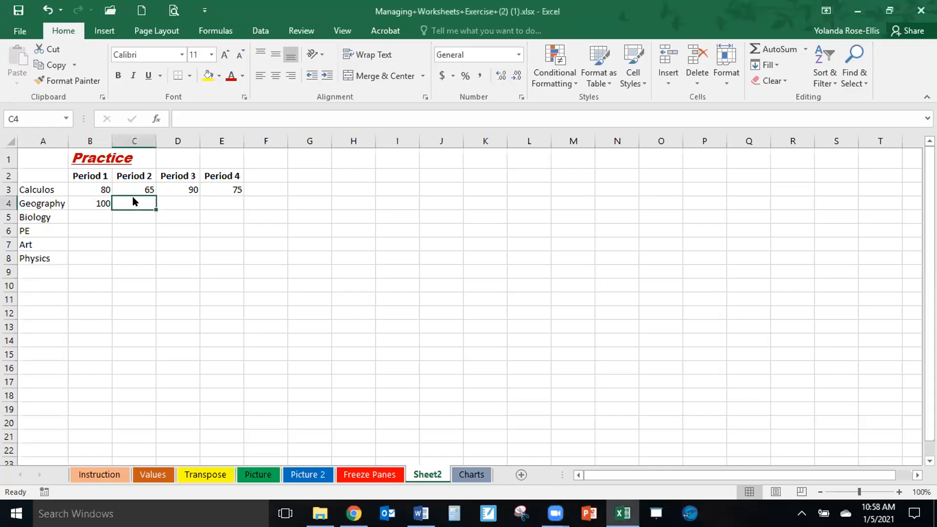
pyautogui.write('95')
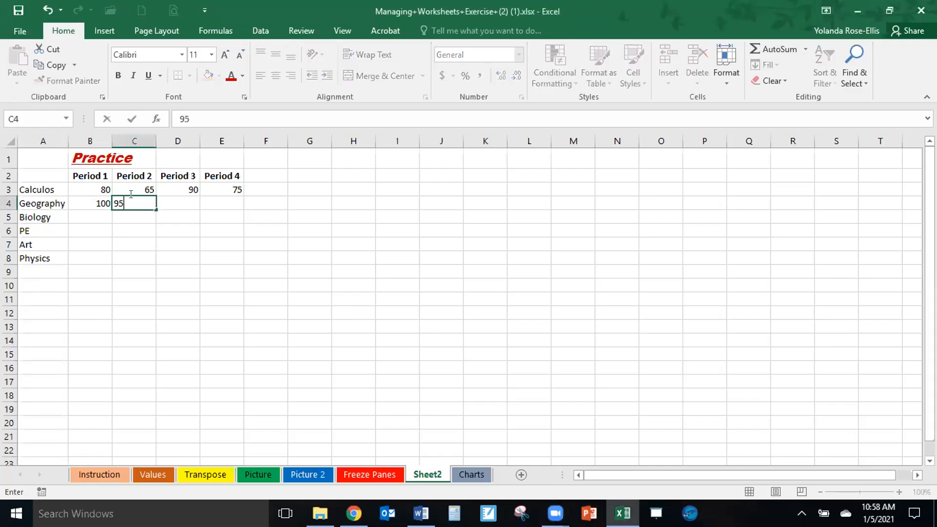
pyautogui.press('Tab')
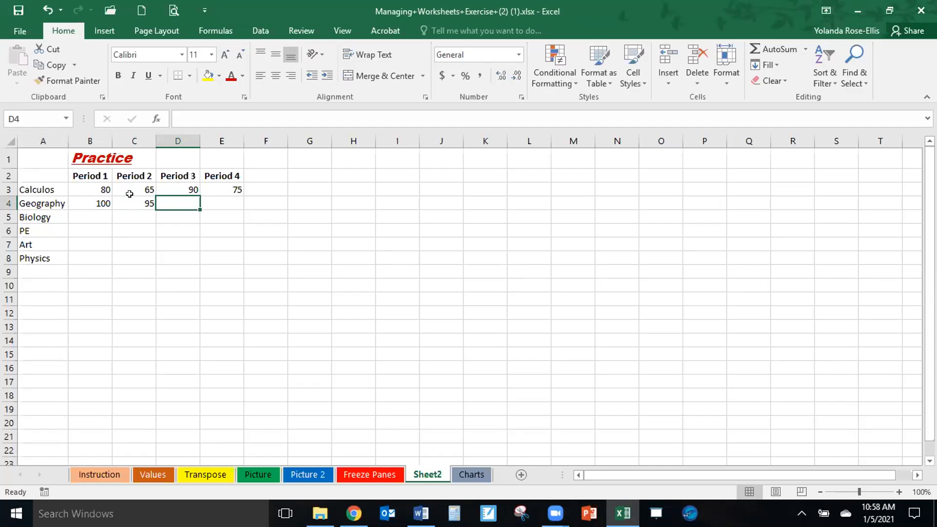
pyautogui.write('90')
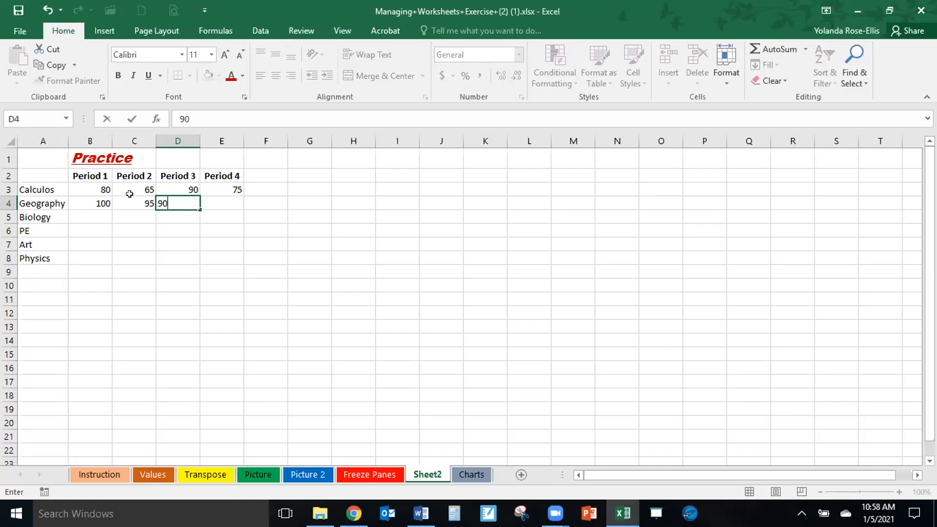
pyautogui.press('Tab')
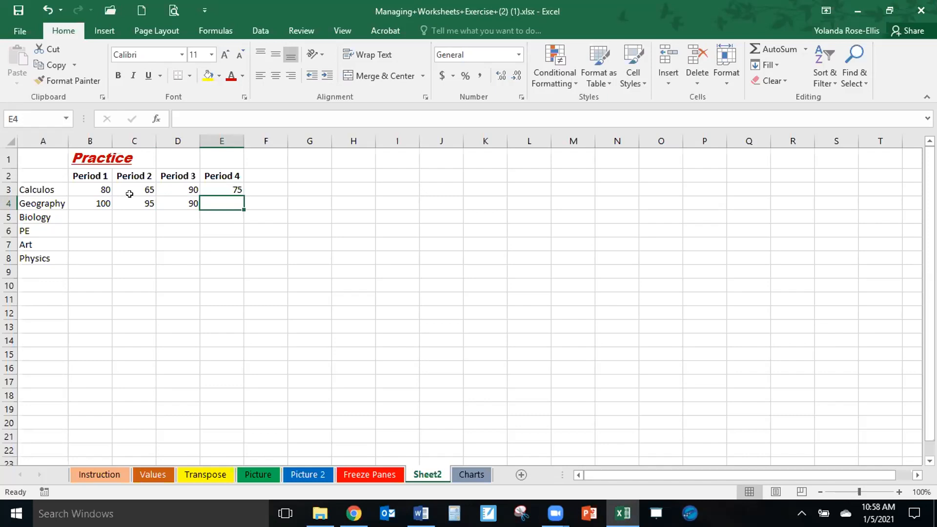
pyautogui.write('100')
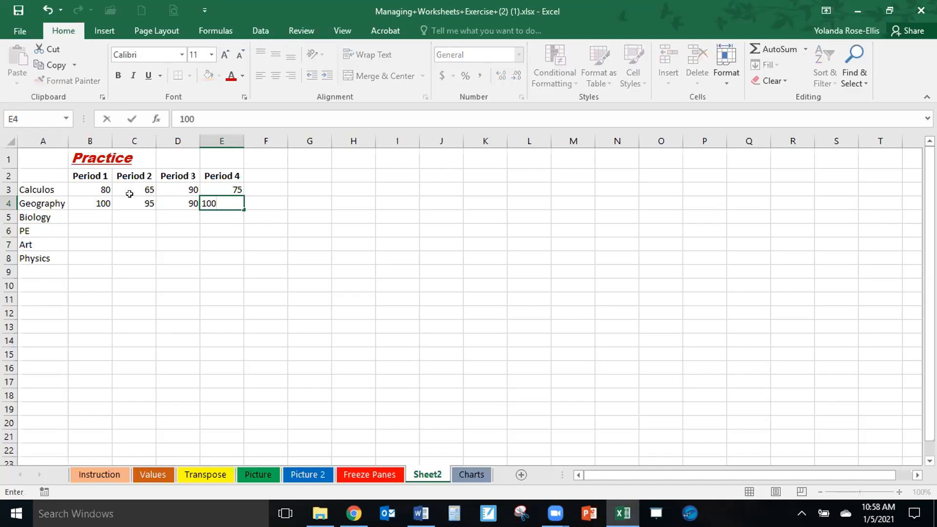
pyautogui.press('Return')
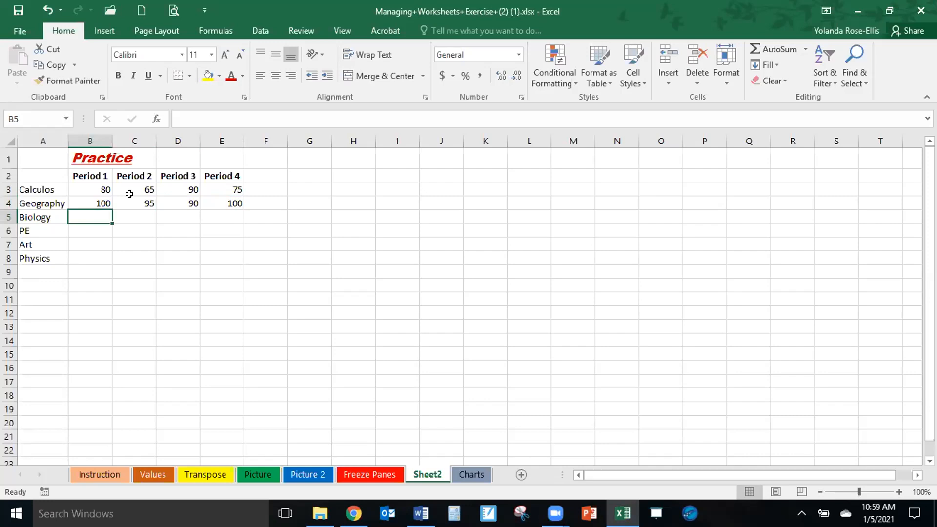
# Enter the Biology scores 85, 90, 95 and 95 for Period 1 through Period 4.
pyautogui.write('85')
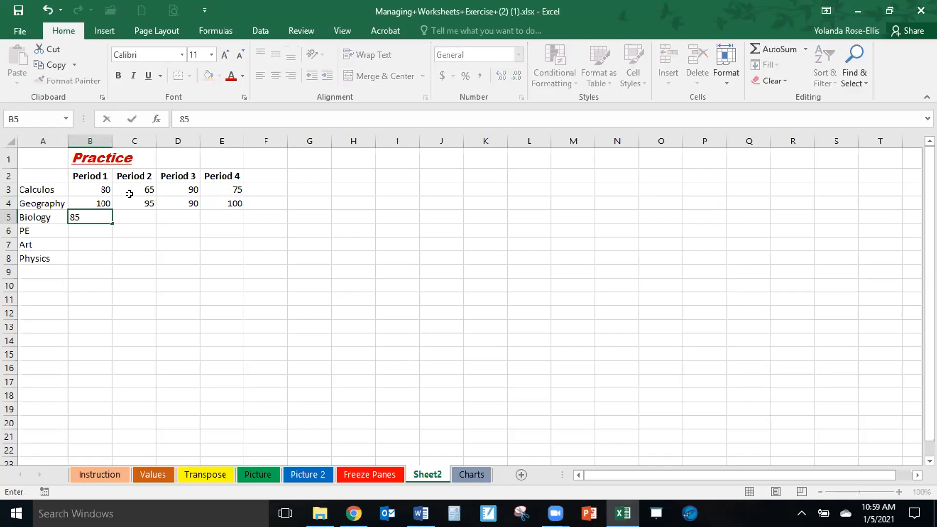
pyautogui.press('Tab')
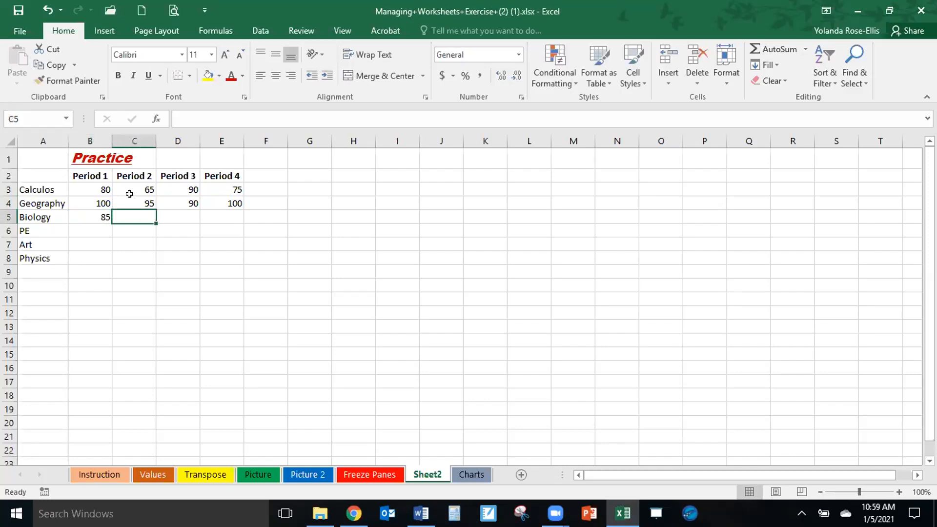
pyautogui.write('90')
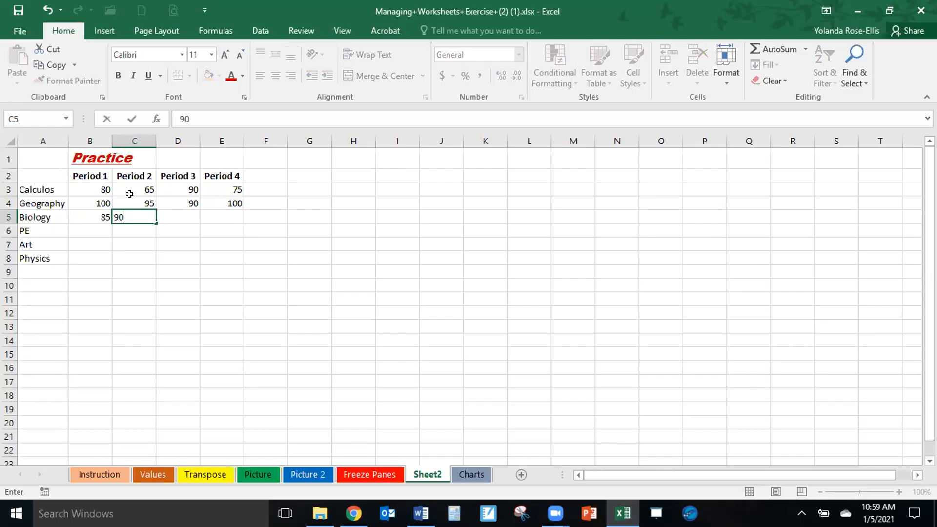
pyautogui.press('Tab')
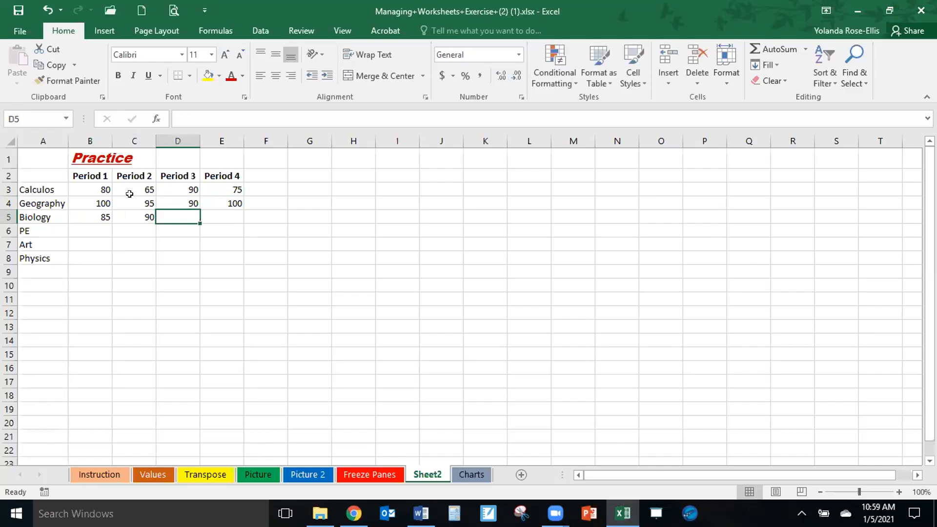
pyautogui.write('95')
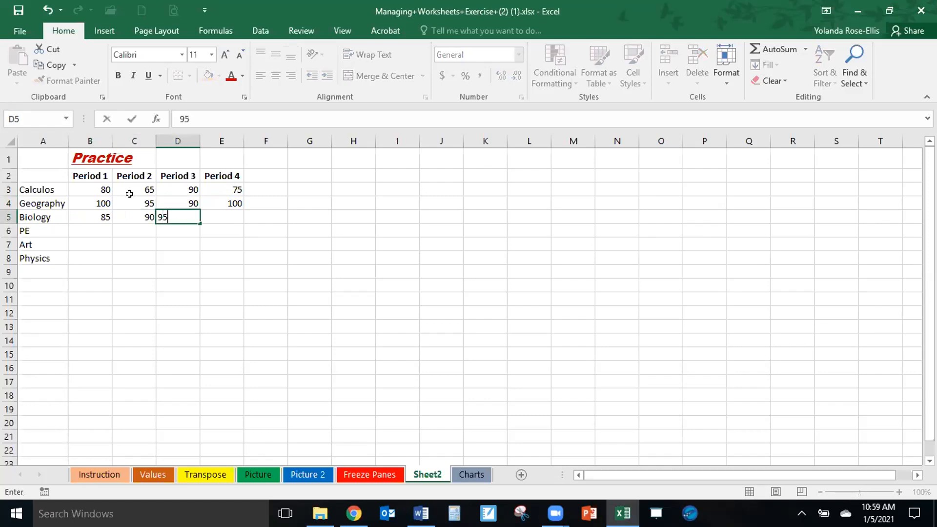
pyautogui.press('Tab')
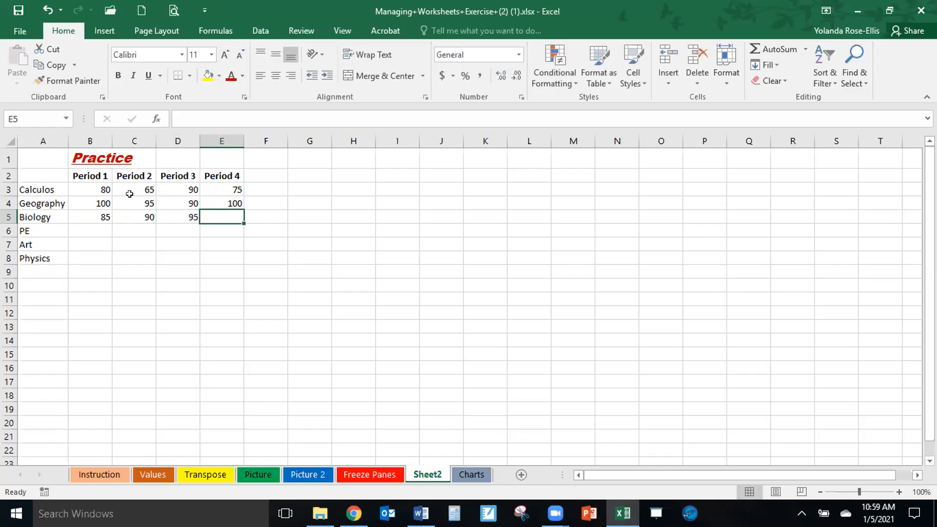
pyautogui.write('95')
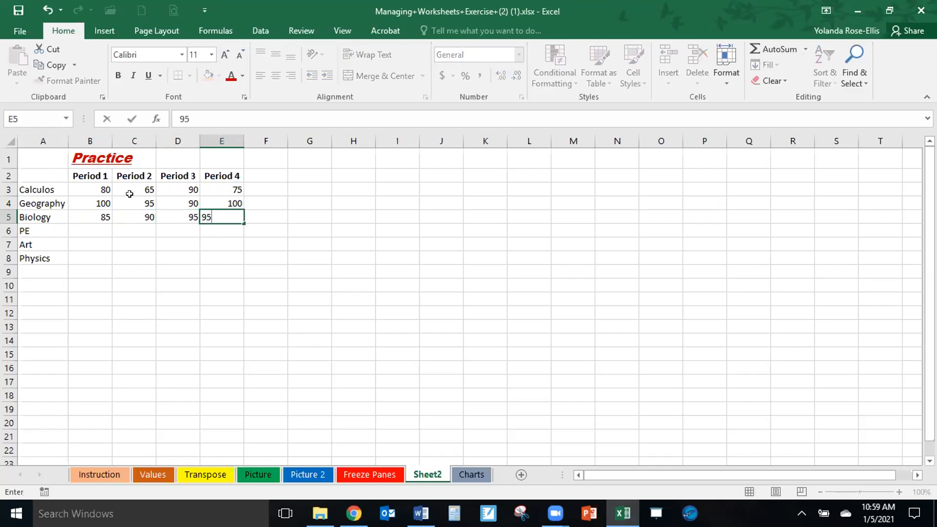
pyautogui.press('Return')
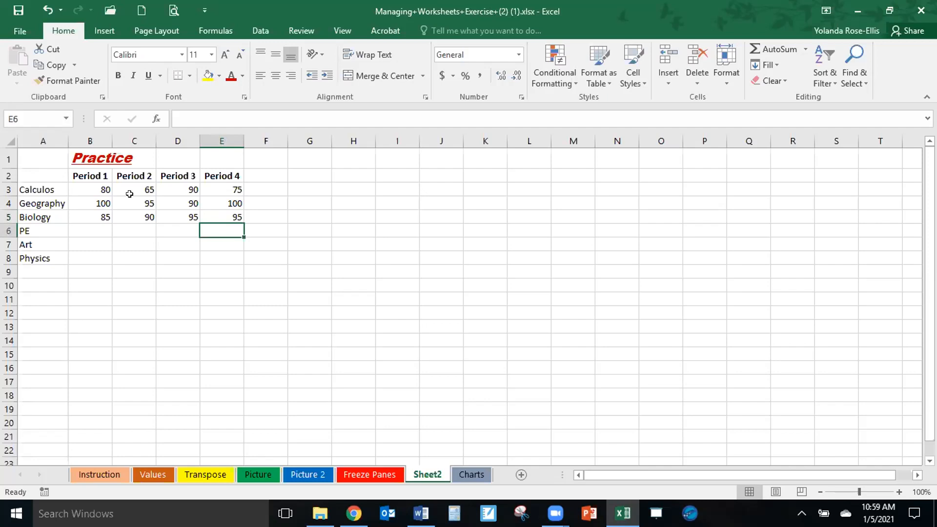
# Enter a PE score of 100 for each of the four periods.
pyautogui.press('Left')
pyautogui.press('Left')
pyautogui.press('Left')
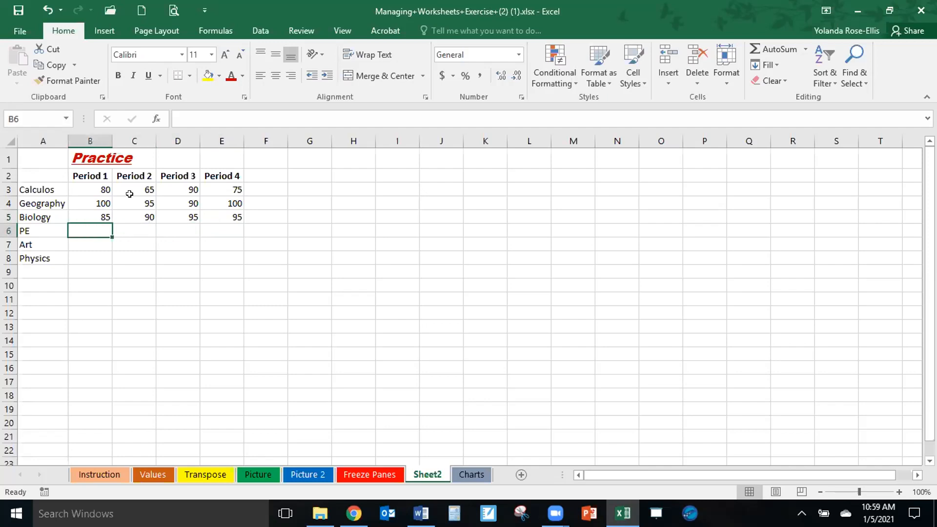
pyautogui.write('100')
pyautogui.press('Tab')
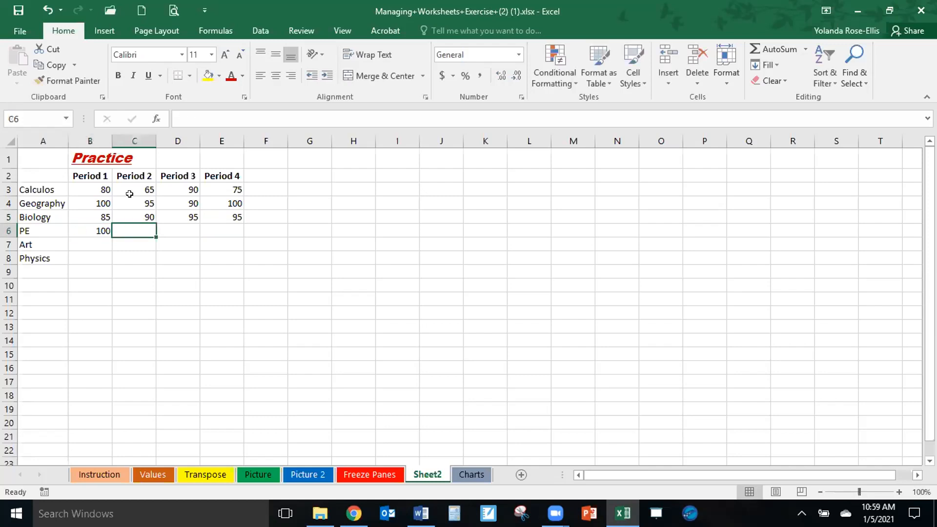
pyautogui.write('100')
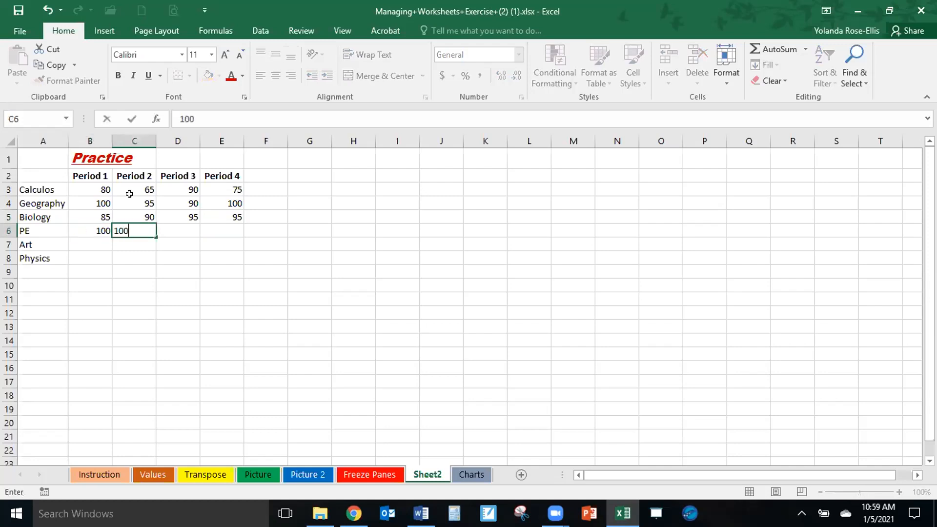
pyautogui.press('Tab')
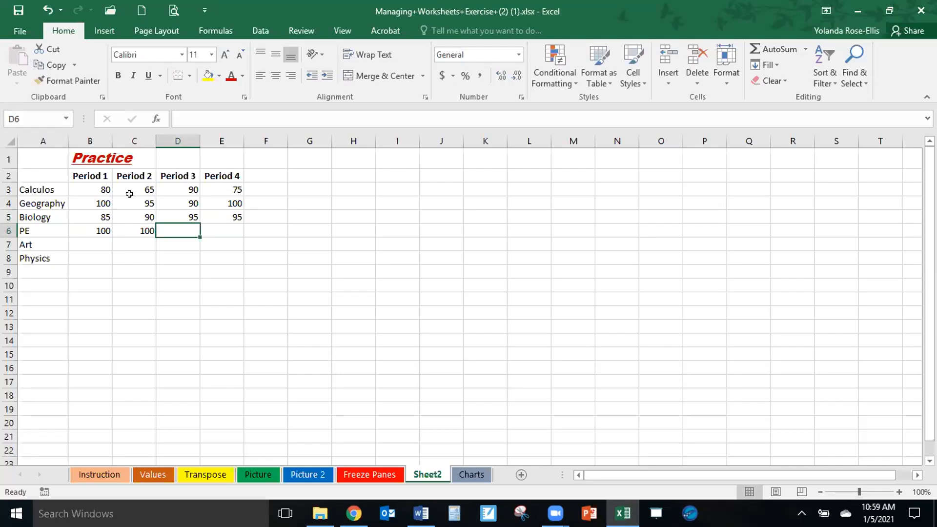
pyautogui.write('100')
pyautogui.press('Tab')
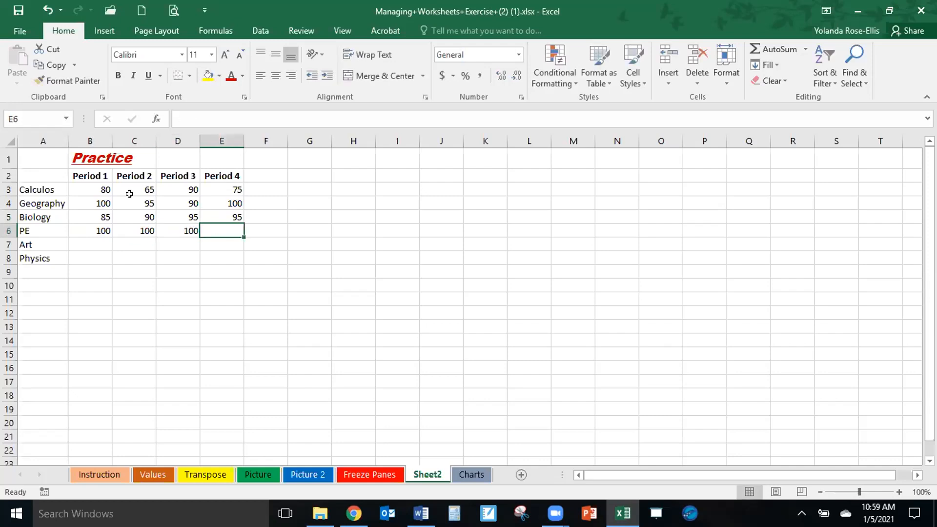
pyautogui.write('100')
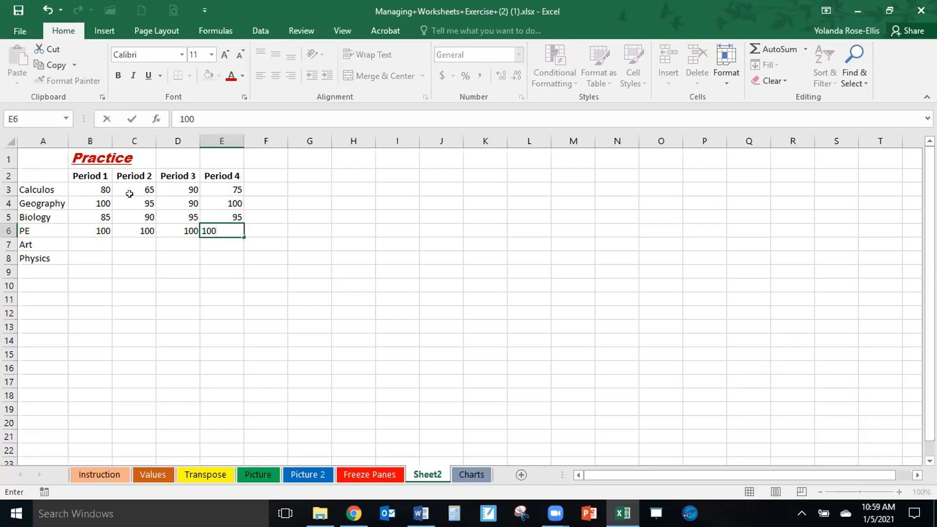
pyautogui.press('Return')
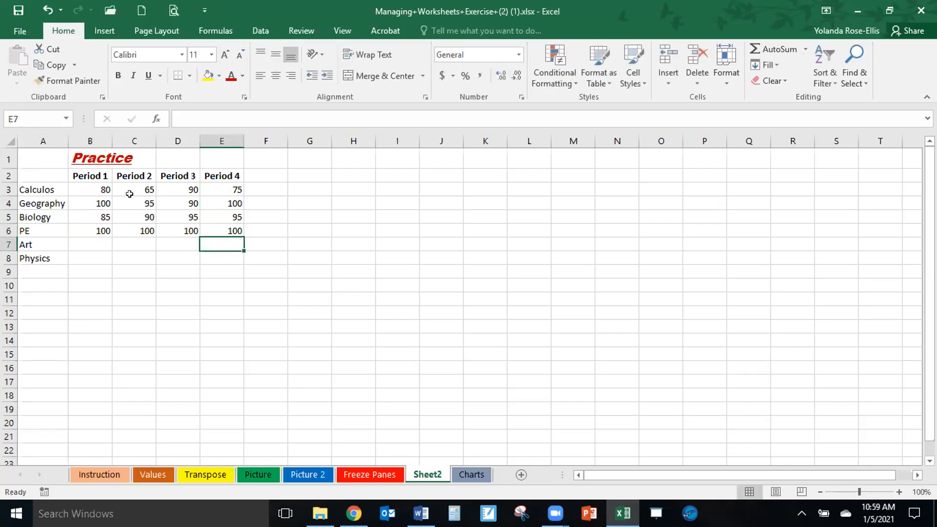
# Enter the Art scores 95, 100, 95 and 100 for Period 1 through Period 4.
pyautogui.press('Left')
pyautogui.press('Left')
pyautogui.press('Left')
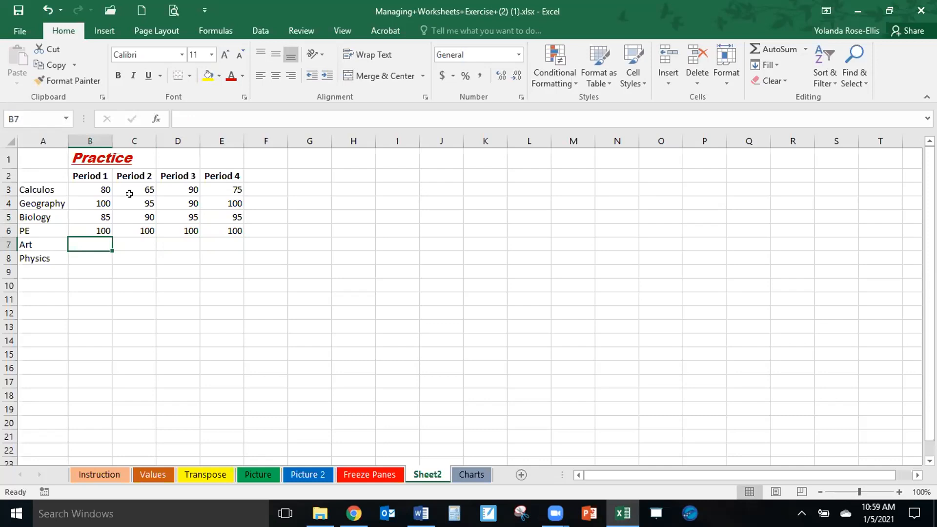
pyautogui.write('95')
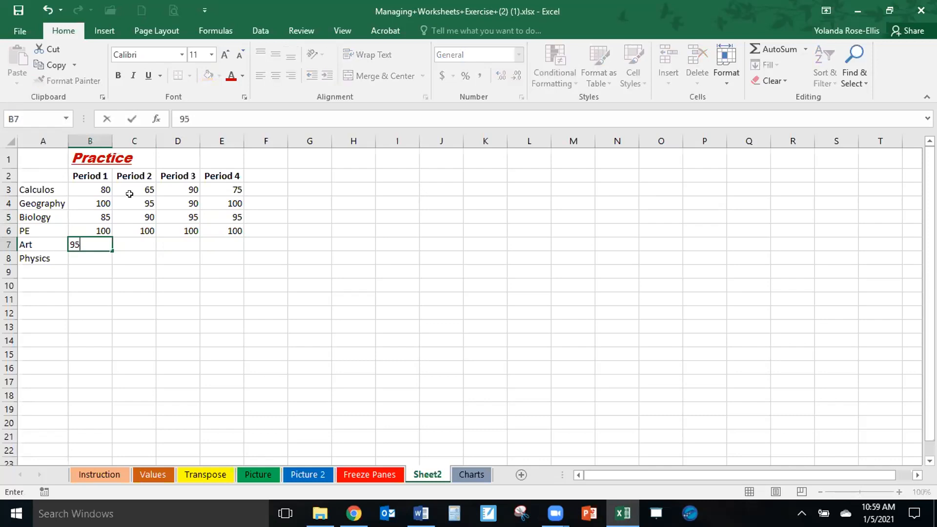
pyautogui.press('Tab')
pyautogui.write('100')
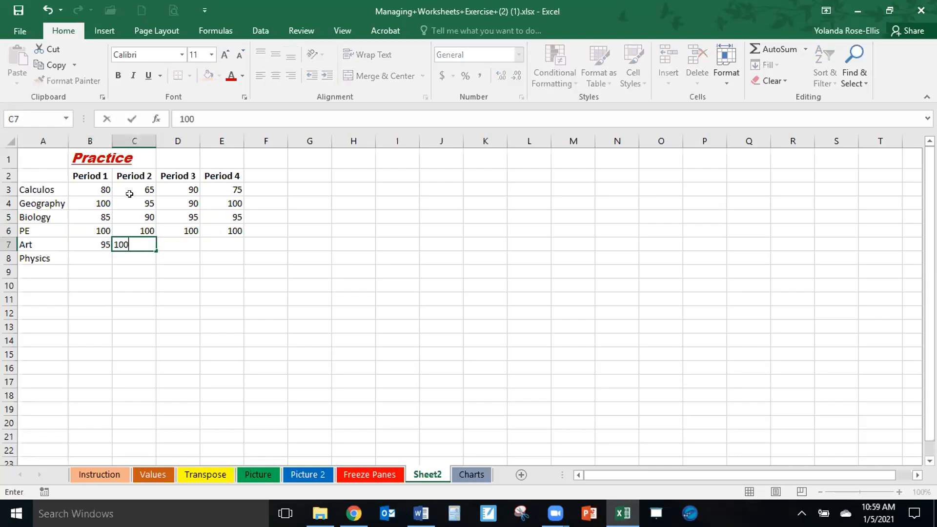
pyautogui.press('Tab')
pyautogui.write('95')
pyautogui.press('Tab')
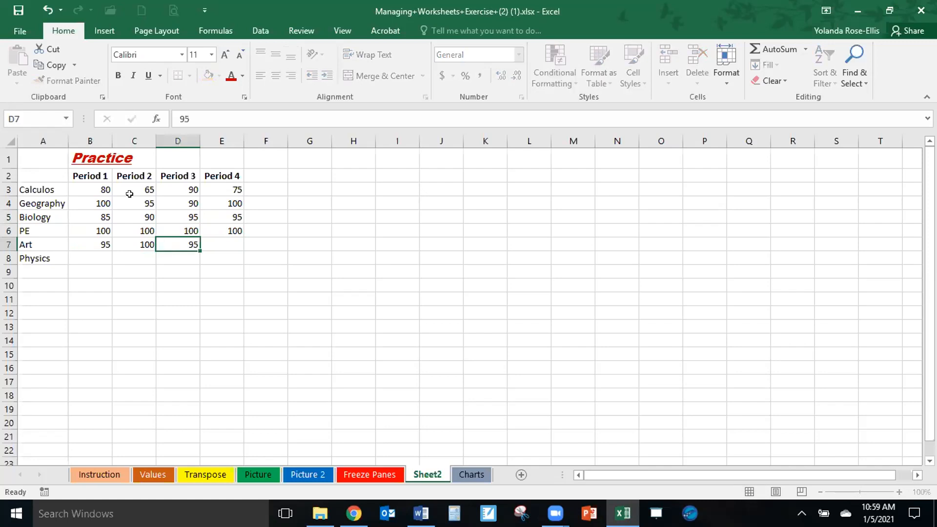
pyautogui.write('100')
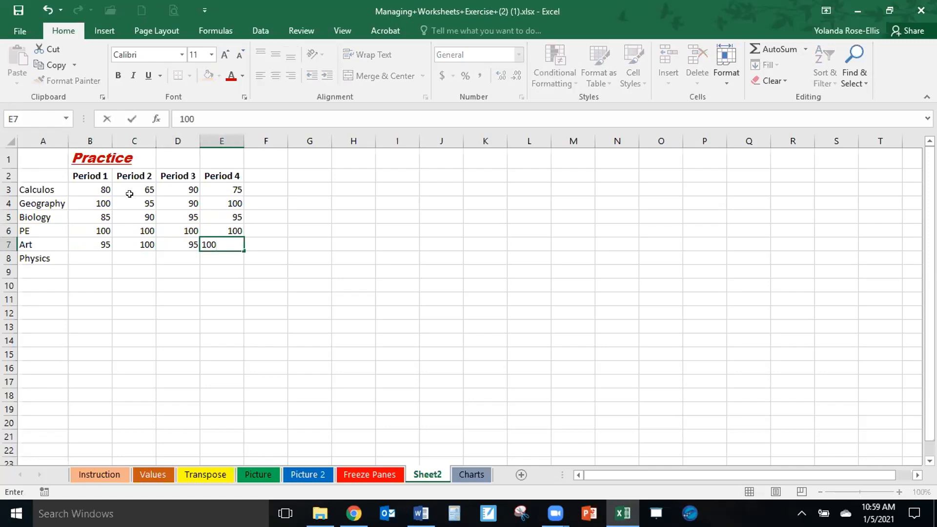
pyautogui.press('Down')
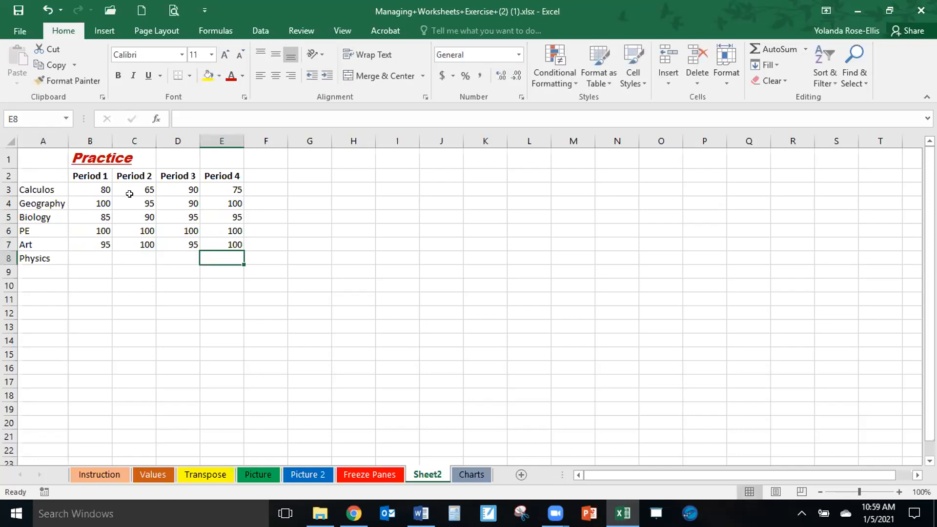
# Enter the Physics scores 90, 85, 80 and 90 for Period 1 through Period 4.
pyautogui.press('Left')
pyautogui.press('Left')
pyautogui.press('Left')
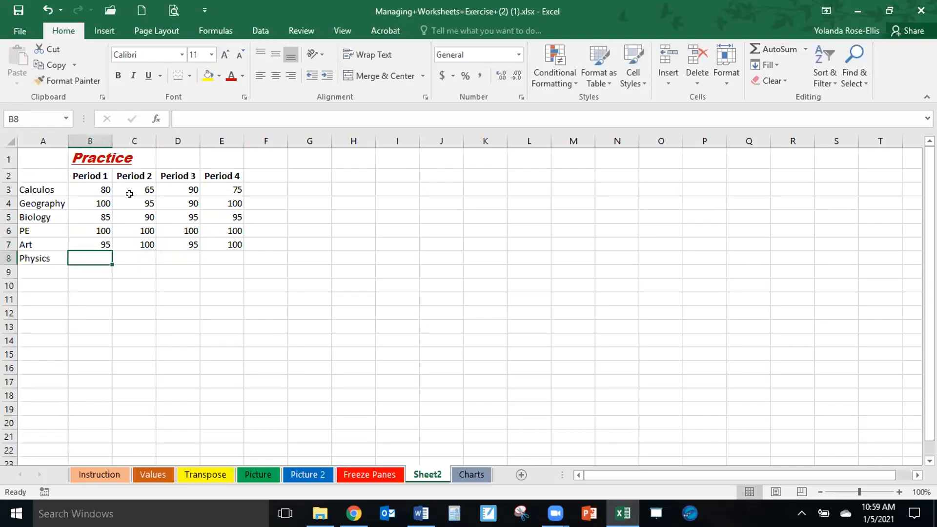
pyautogui.write('90')
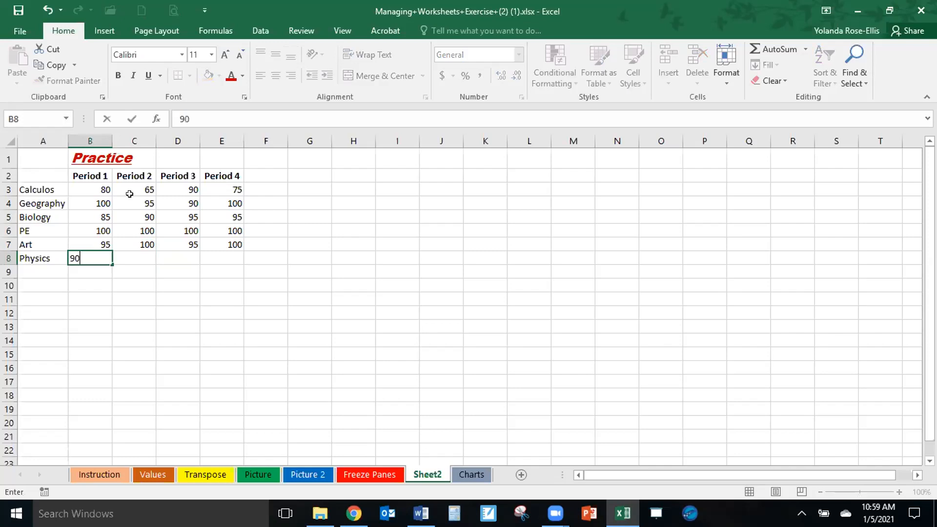
pyautogui.press('Right')
pyautogui.write('85')
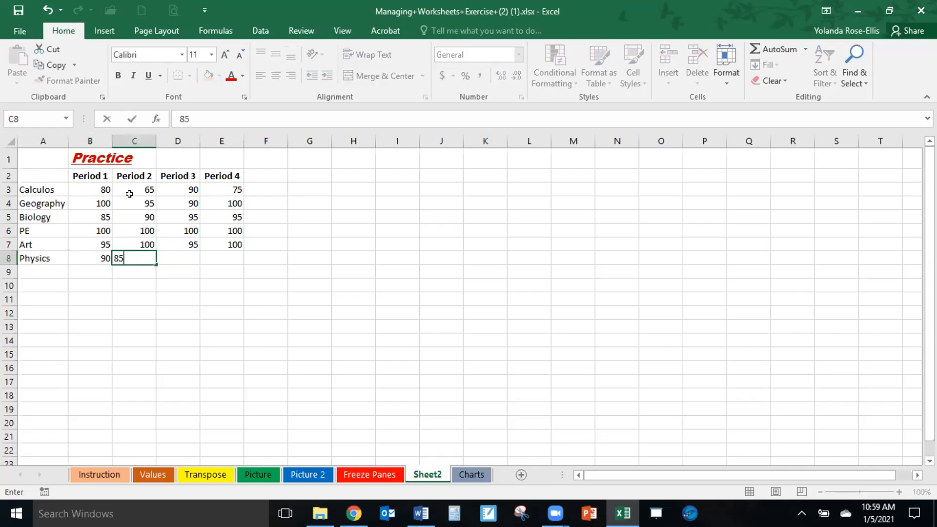
pyautogui.hotkey('ctrl', 'Return')
pyautogui.press('Right')
pyautogui.write('8')
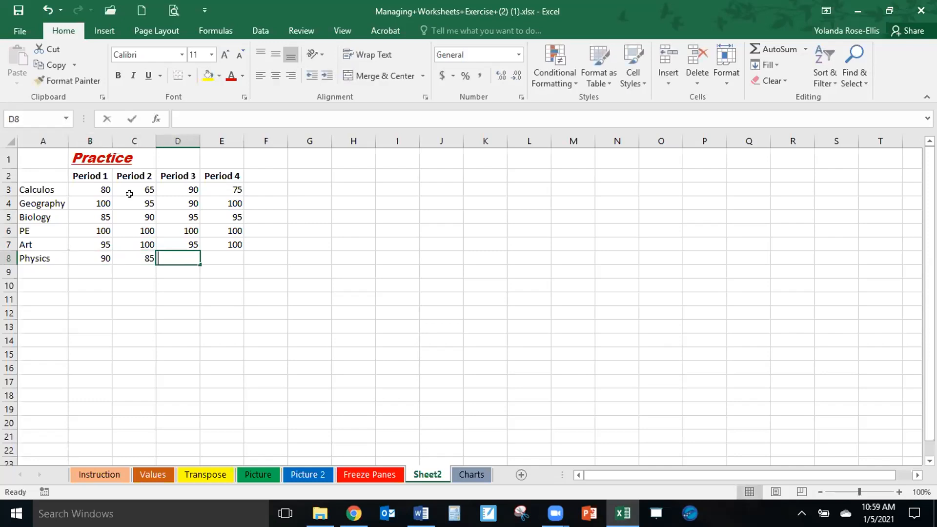
pyautogui.write('0')
pyautogui.press('Right')
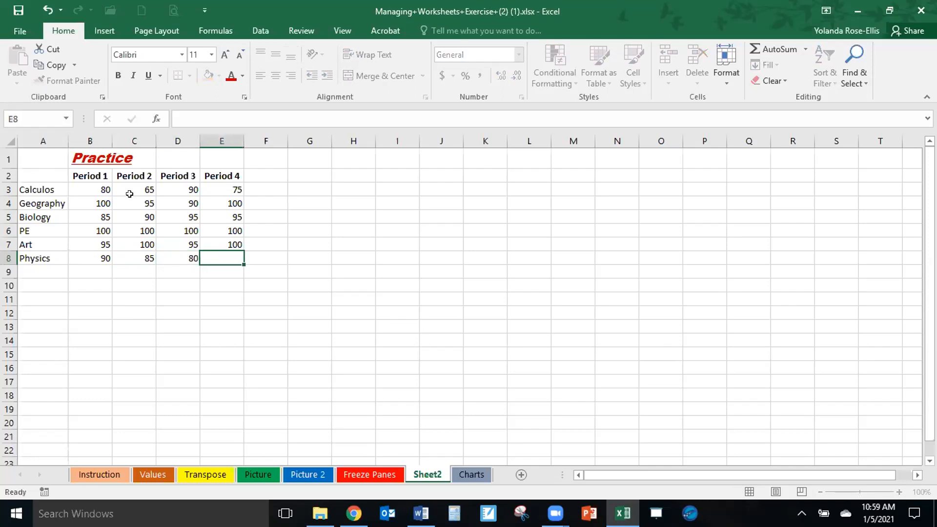
pyautogui.write('90')
pyautogui.press('Right')
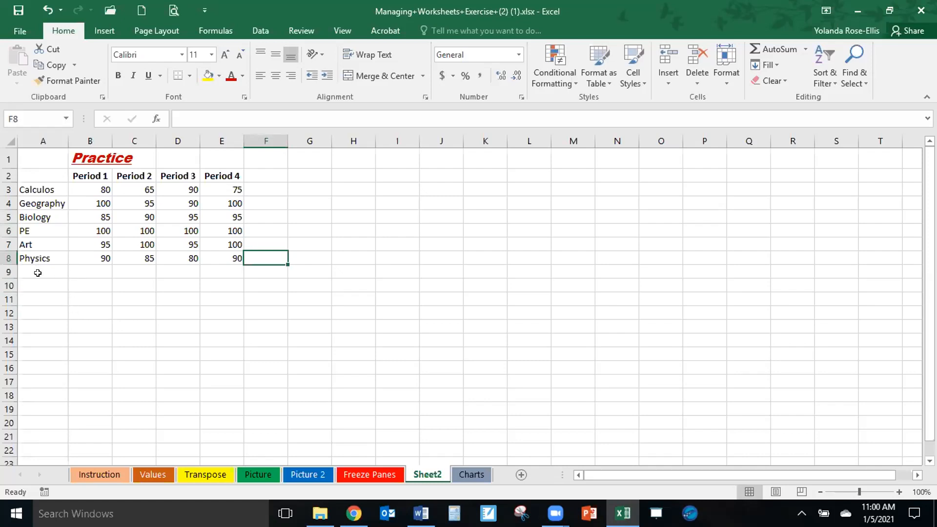
# Add an Average row label in A9, directly below Physics.
pyautogui.click(38, 272)
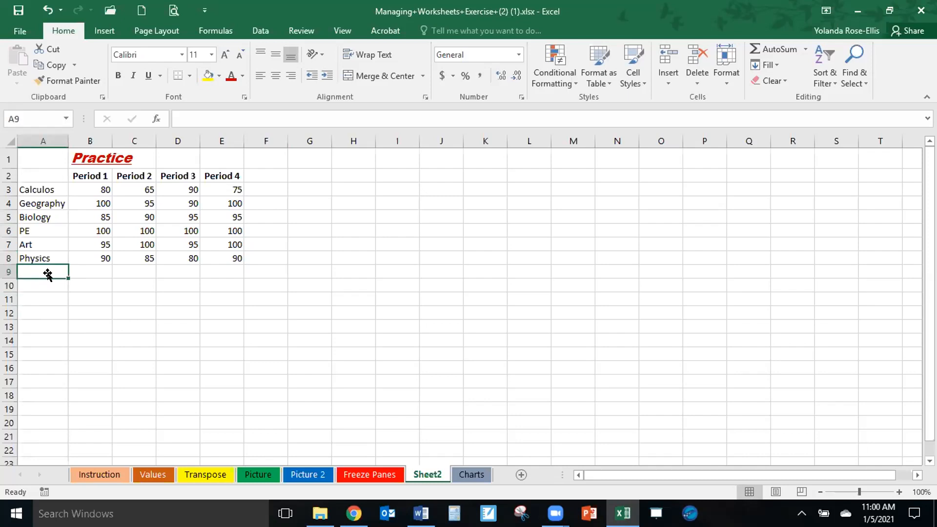
pyautogui.write('Art')
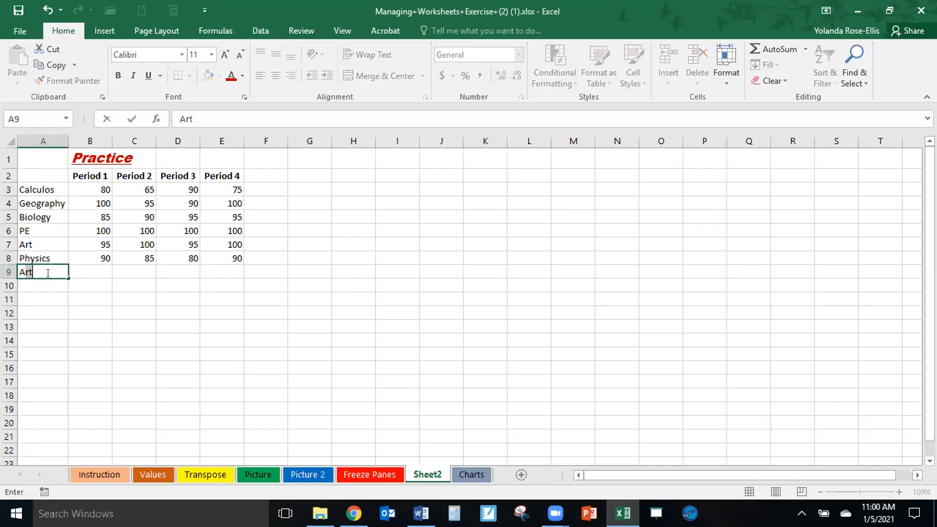
pyautogui.write('verage')
# Calculate the Period 1 average of B3:B8 in B9 and fill the formula across through Period 4.
pyautogui.click(96, 271)
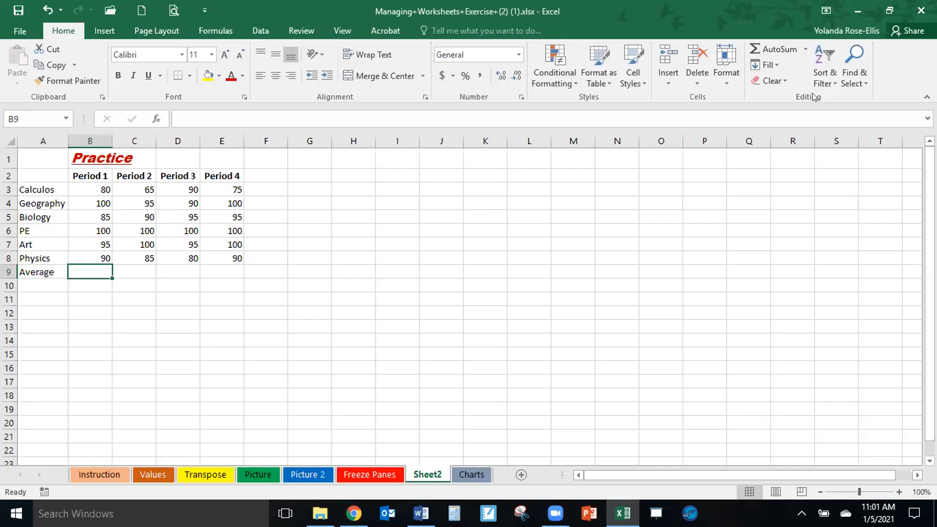
pyautogui.click(802, 40)
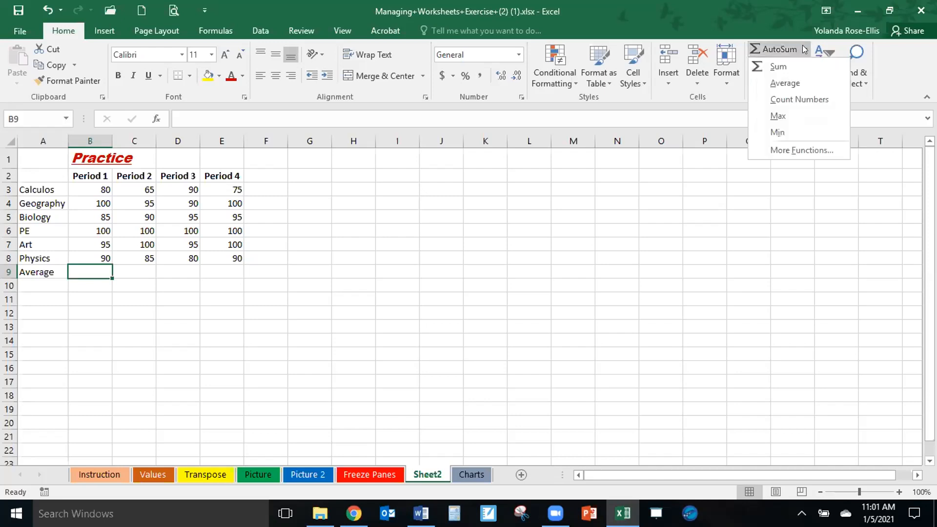
pyautogui.click(786, 83)
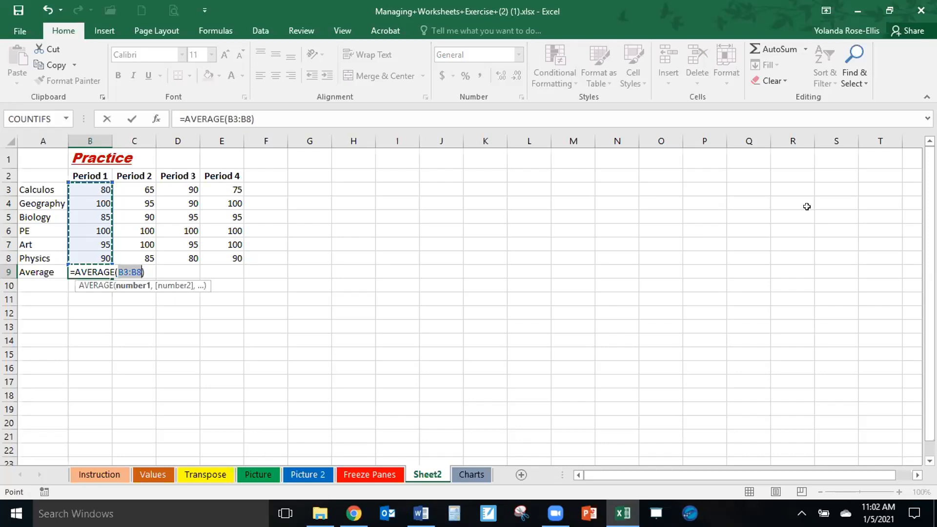
pyautogui.hotkey('ctrl', 'Return')
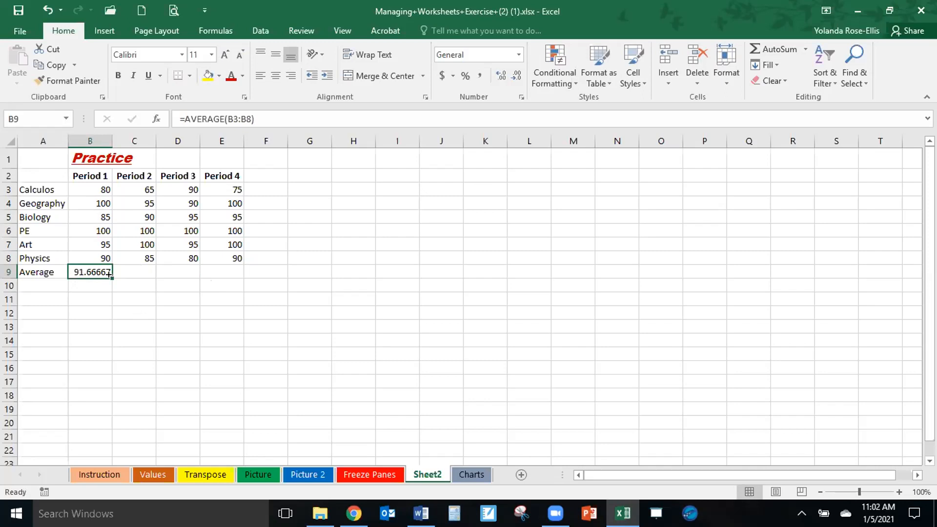
pyautogui.moveTo(109, 274); pyautogui.dragTo(230, 274)
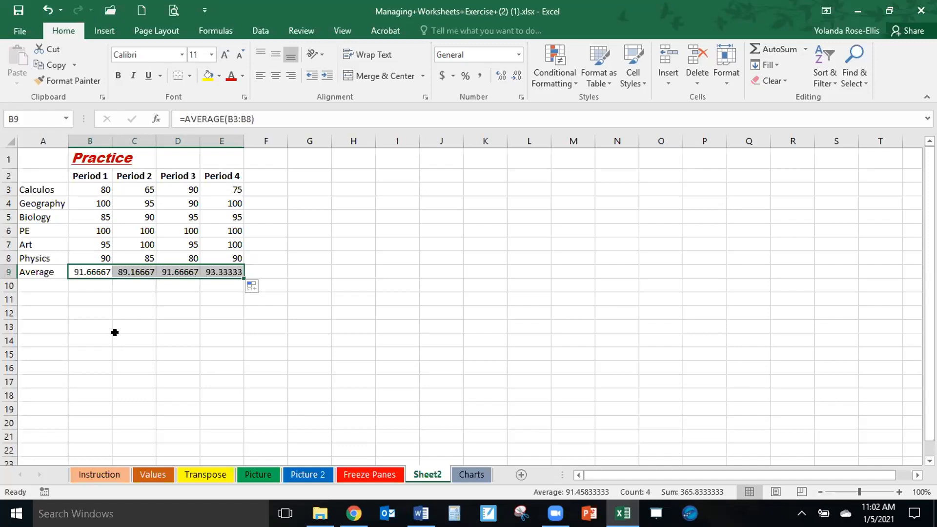
pyautogui.click(165, 324)
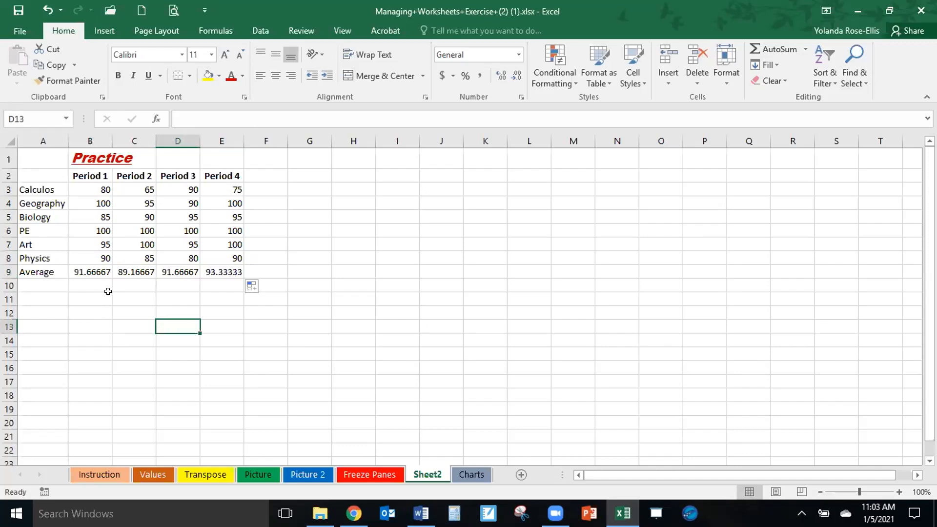
# Format the four period averages in B9:E9 to show two decimal places.
pyautogui.moveTo(87, 270); pyautogui.dragTo(213, 270)
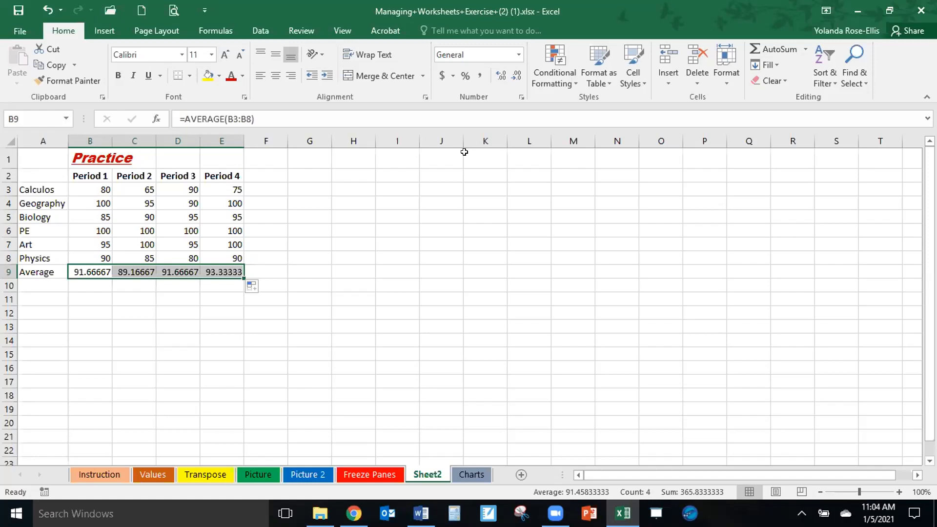
pyautogui.click(514, 75)
pyautogui.click(514, 75)
pyautogui.click(513, 75)
pyautogui.click(514, 75)
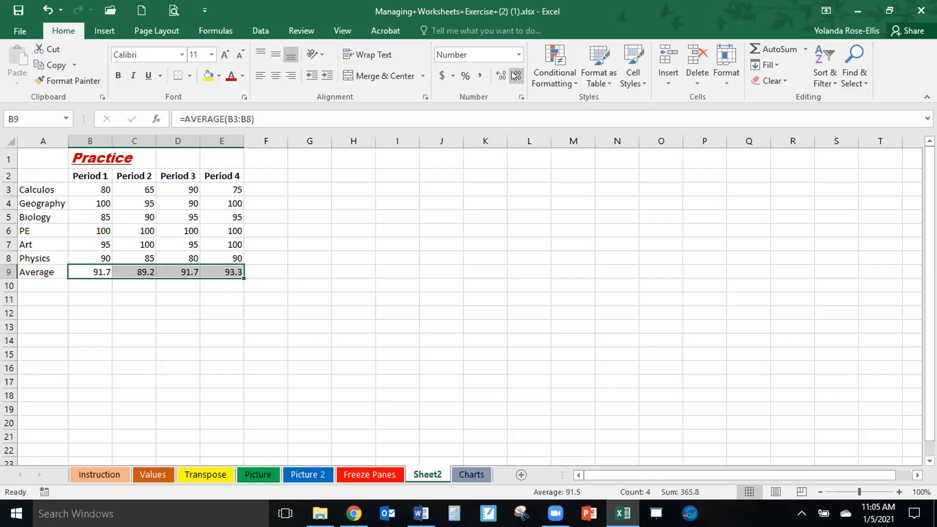
pyautogui.click(500, 76)
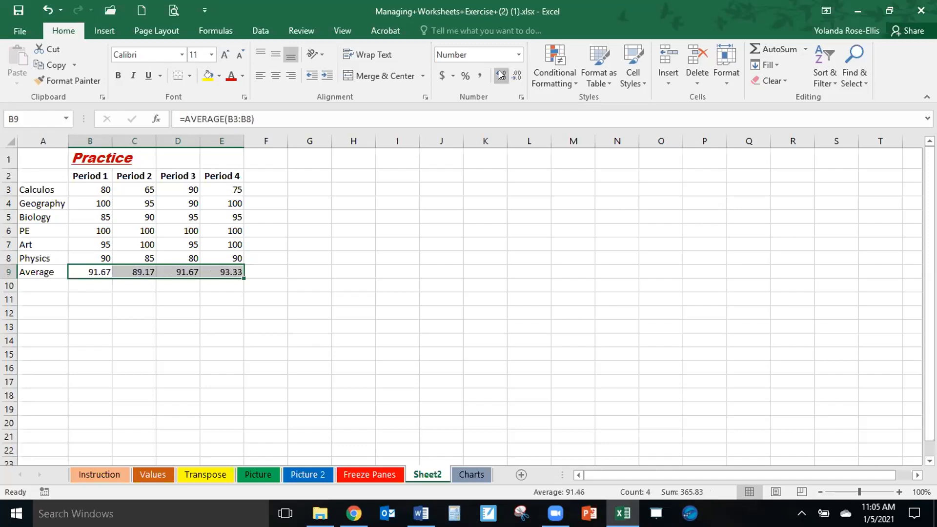
pyautogui.click(564, 265)
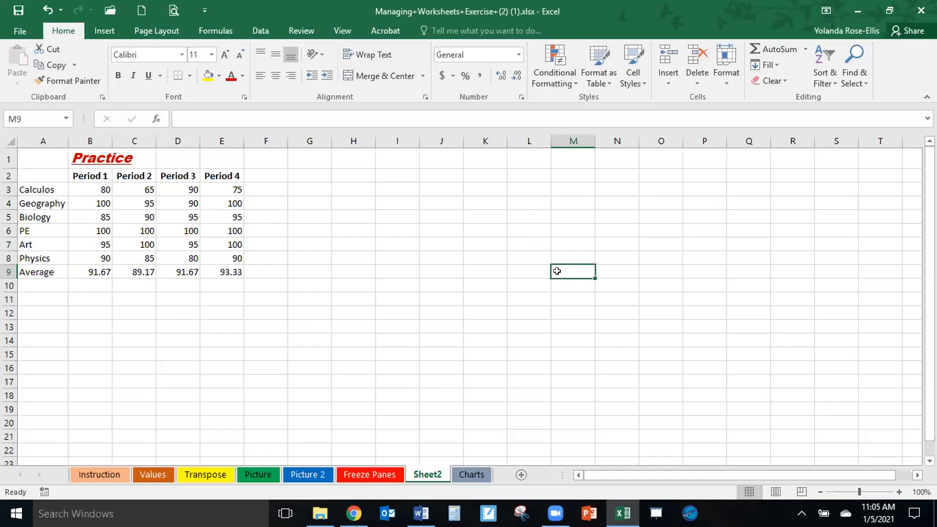
pyautogui.click(518, 54)
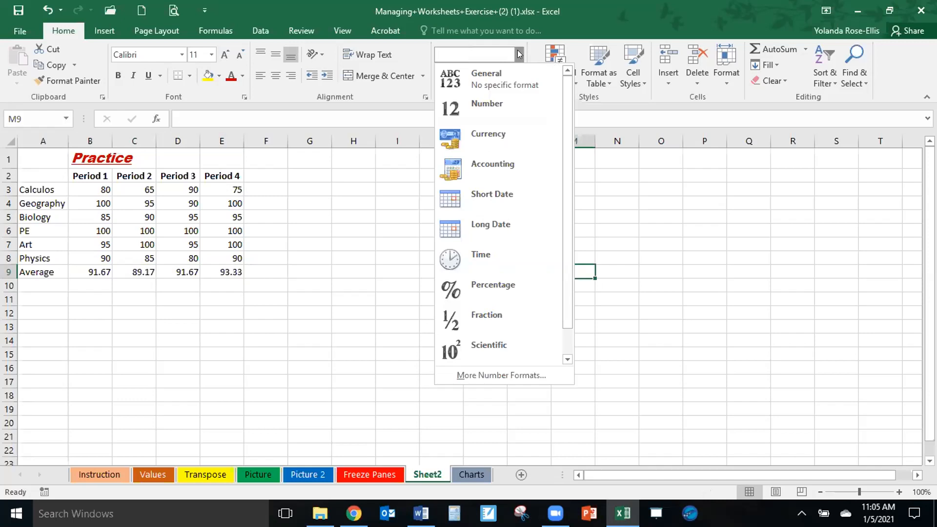
pyautogui.click(518, 54)
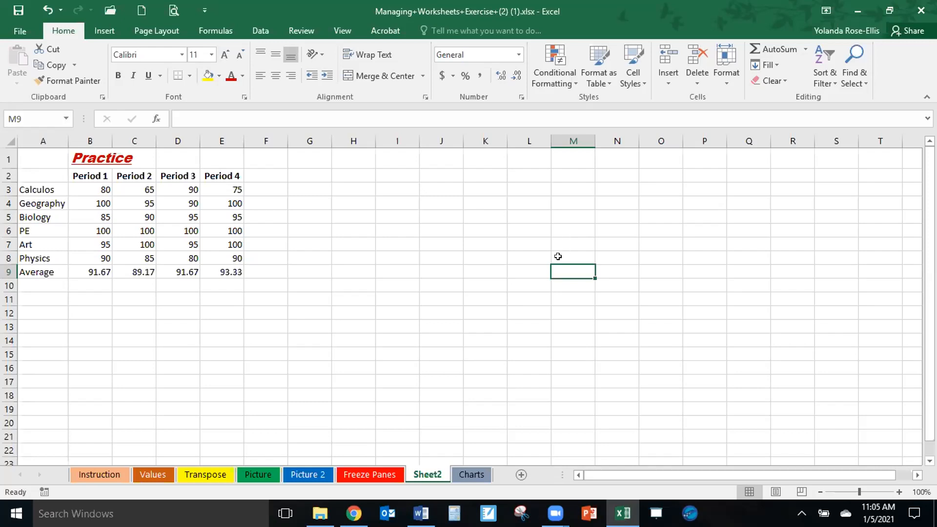
pyautogui.click(432, 307)
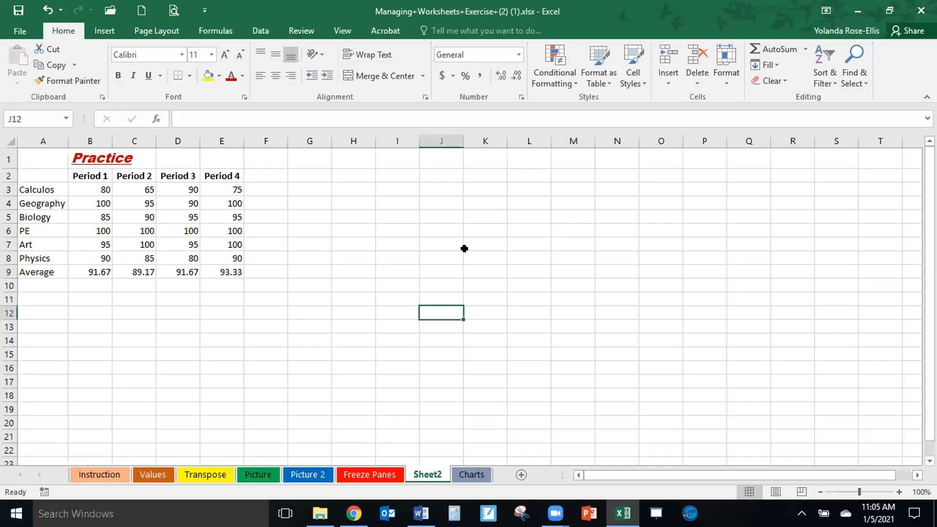
# Apply the Total cell style to the period averages in B9:E9.
pyautogui.click(85, 269)
pyautogui.moveTo(86, 272); pyautogui.dragTo(200, 272)
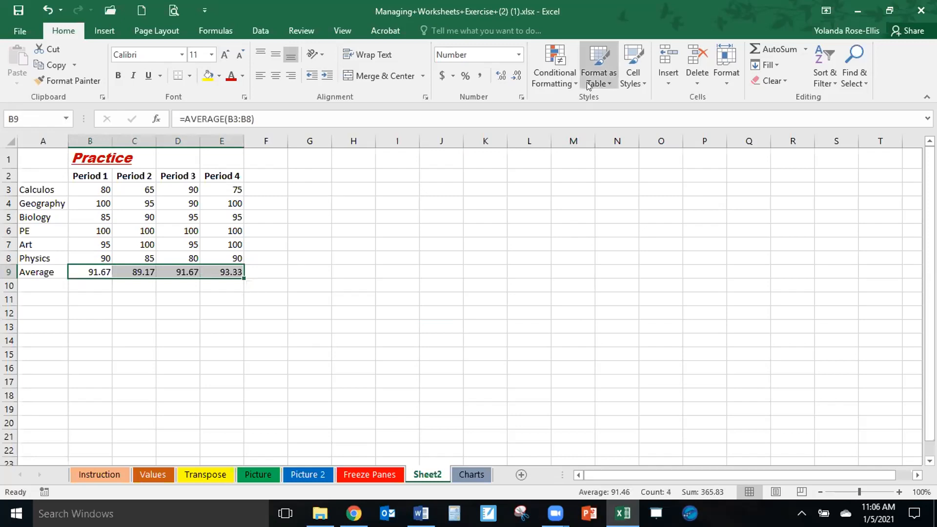
pyautogui.click(640, 80)
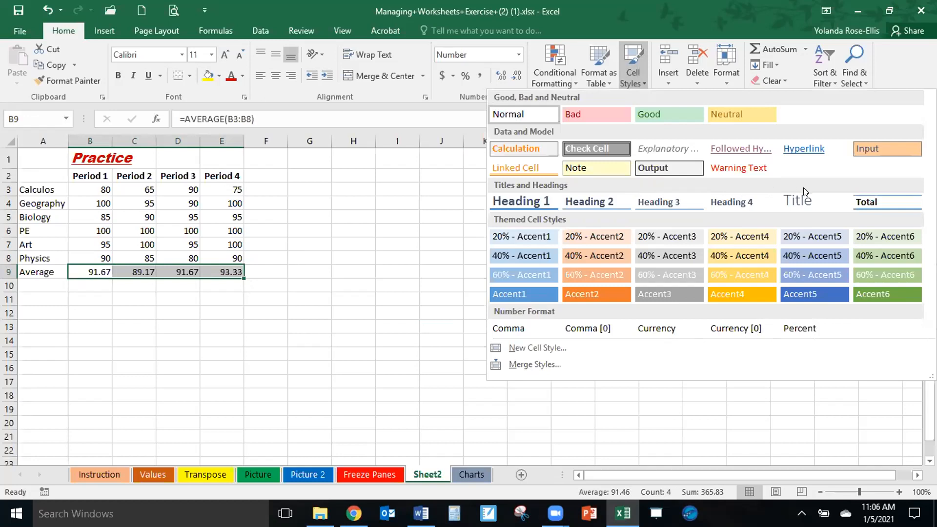
pyautogui.click(861, 198)
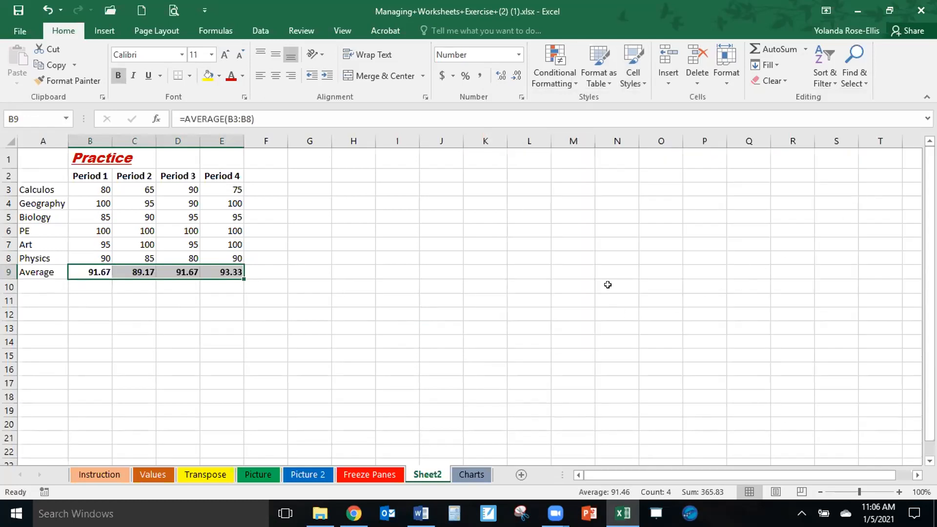
pyautogui.click(414, 273)
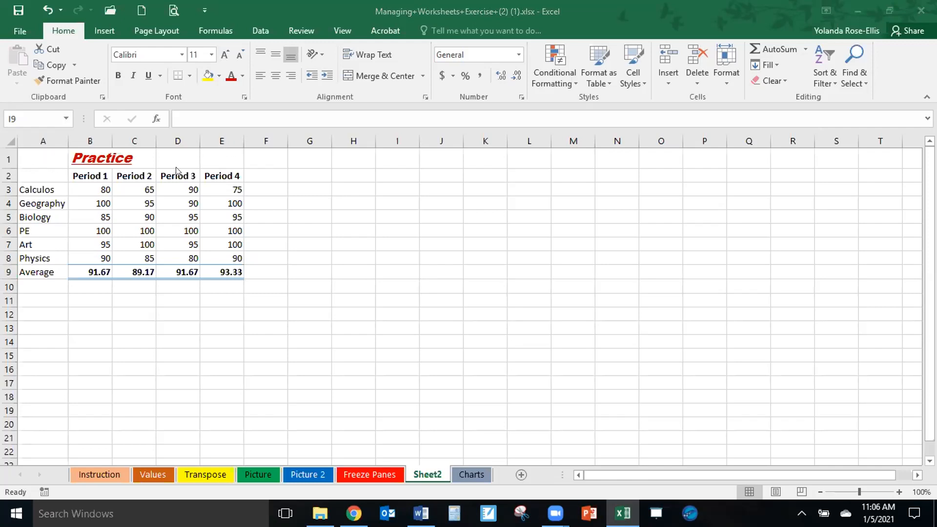
# Merge and center the Practice title across A1:E1 and autofit the height of row 1.
pyautogui.click(46, 155)
pyautogui.moveTo(52, 161); pyautogui.dragTo(216, 160)
pyautogui.click(44, 157)
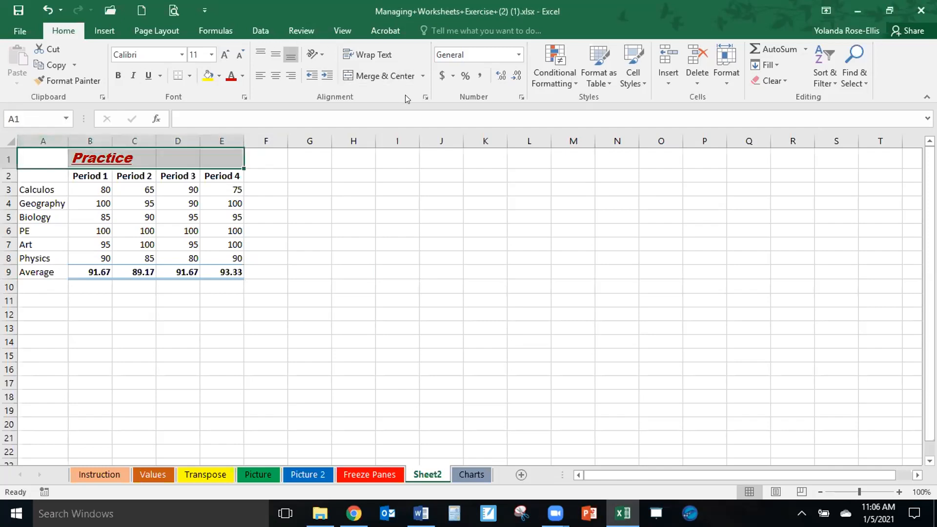
pyautogui.click(384, 76)
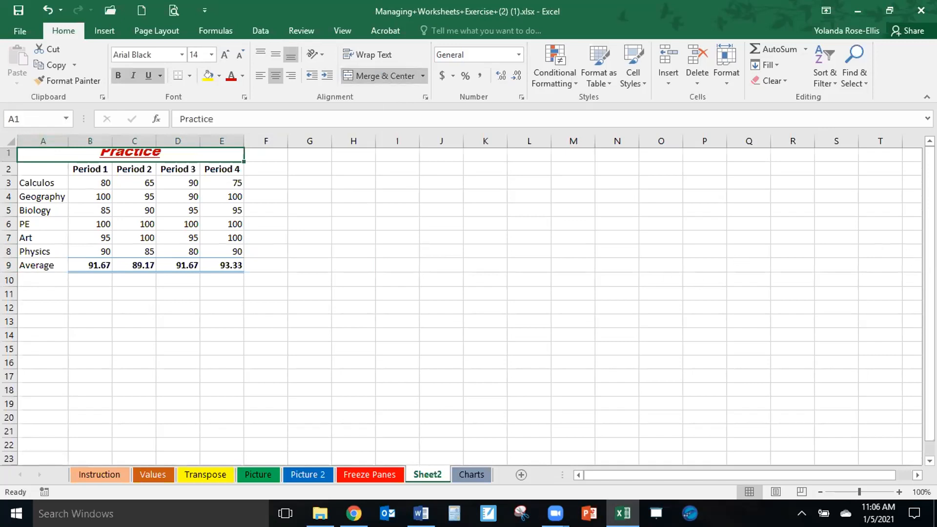
pyautogui.moveTo(929, 272); pyautogui.dragTo(929, 272)
pyautogui.doubleClick(6, 161)
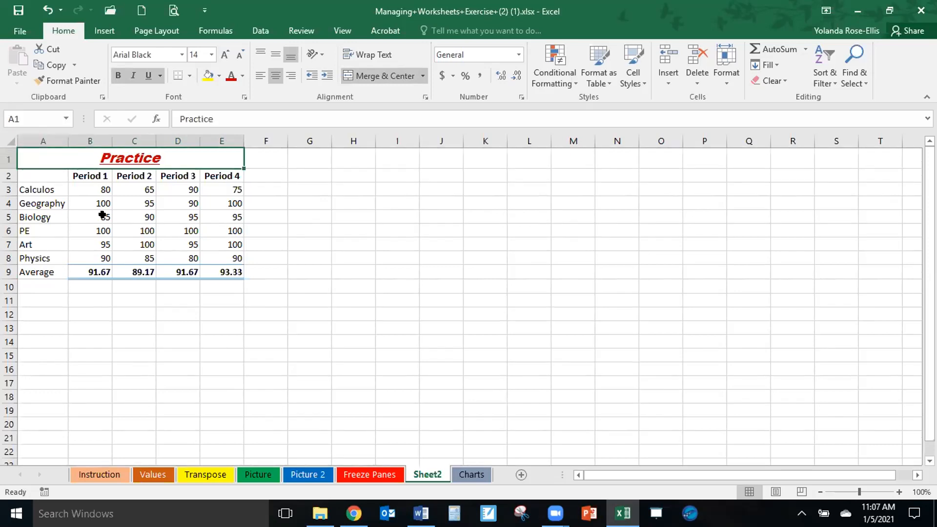